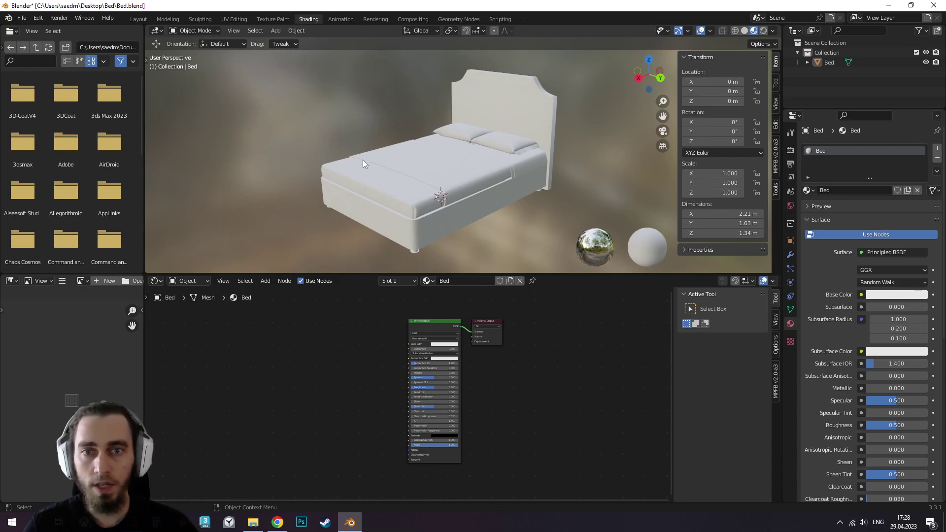
Put the Bed in Edit Mode, orbit to front, headboard and low side views, and expand Item Properties
{"action": "left_click", "coordinate": [461, 175]}
{"action": "mouse_move", "coordinate": [487, 206]}
{"action": "middle_mouse_down"}
{"action": "mouse_move", "coordinate": [481, 216]}
{"action": "mouse_move", "coordinate": [489, 192]}
{"action": "middle_mouse_up"}
{"action": "key", "text": "Tab"}
{"action": "scroll", "coordinate": [490, 192], "scroll_direction": "up", "scroll_amount": 3}
{"action": "scroll", "coordinate": [489, 200], "scroll_direction": "up", "scroll_amount": 2}
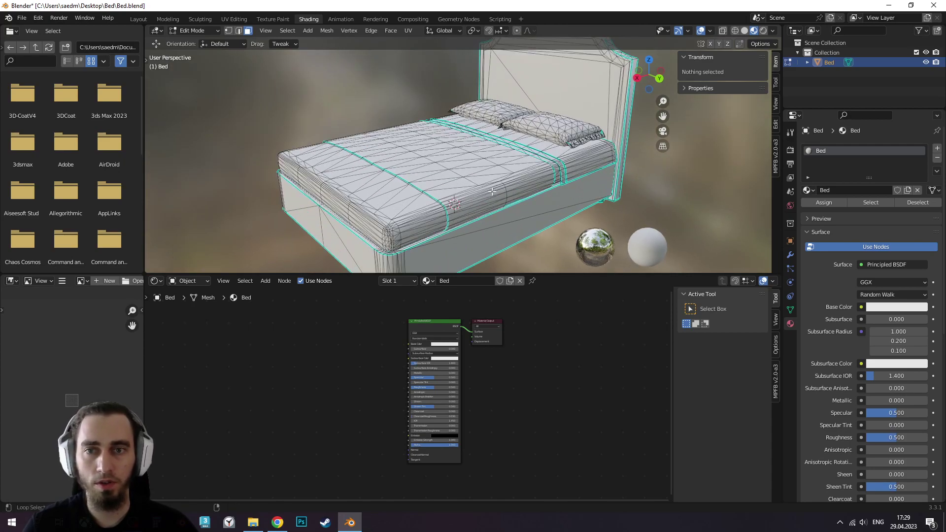
{"action": "middle_click_drag", "start_coordinate": [488, 200], "coordinate": [481, 181]}
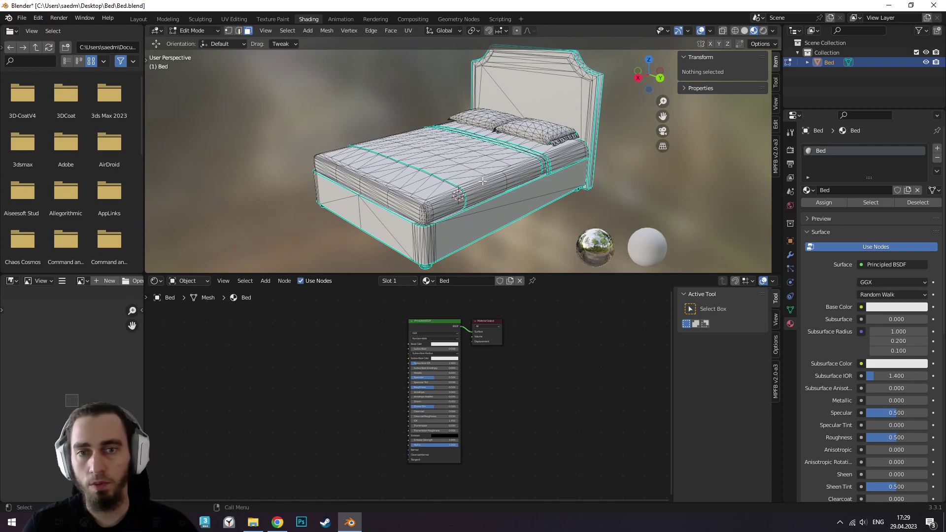
{"action": "scroll", "coordinate": [481, 184], "scroll_direction": "up", "scroll_amount": 3}
{"action": "mouse_move", "coordinate": [481, 190]}
{"action": "middle_mouse_down"}
{"action": "mouse_move", "coordinate": [562, 192]}
{"action": "mouse_move", "coordinate": [479, 187]}
{"action": "middle_mouse_up"}
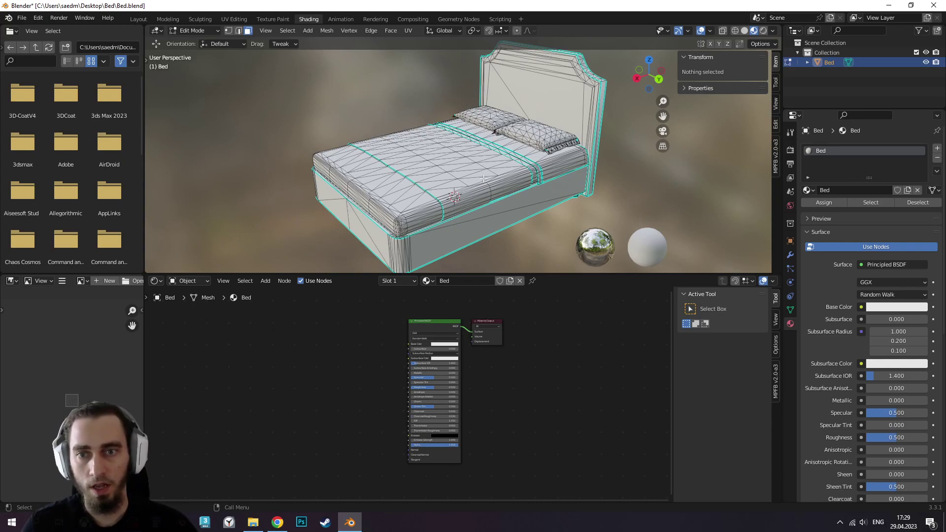
{"action": "mouse_move", "coordinate": [483, 180]}
{"action": "middle_mouse_down"}
{"action": "mouse_move", "coordinate": [497, 195]}
{"action": "mouse_move", "coordinate": [490, 188]}
{"action": "middle_mouse_up"}
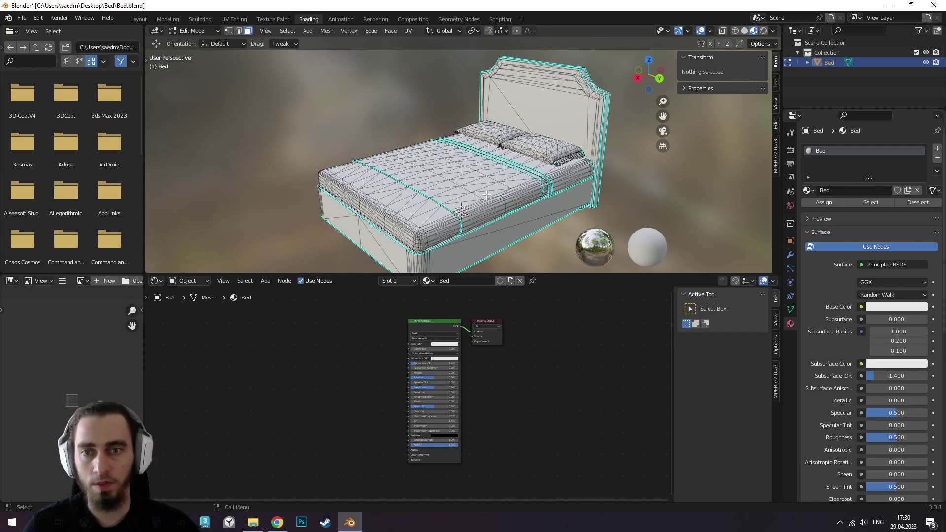
{"action": "scroll", "coordinate": [479, 201], "scroll_direction": "down", "scroll_amount": 2}
{"action": "middle_click_drag", "start_coordinate": [478, 201], "coordinate": [482, 202]}
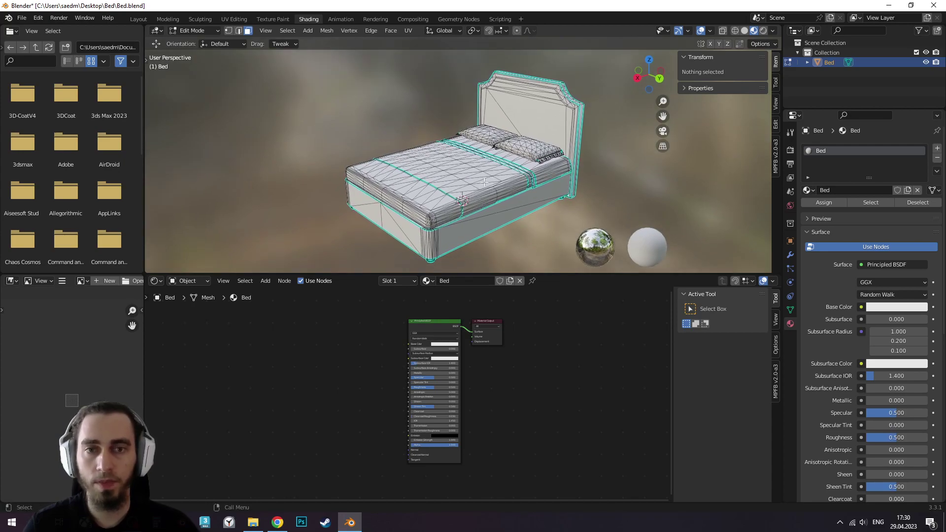
{"action": "left_click", "coordinate": [696, 89]}
Return the Bed to Object Mode and orbit to side, three-quarter and underside views
{"action": "key", "text": "Tab"}
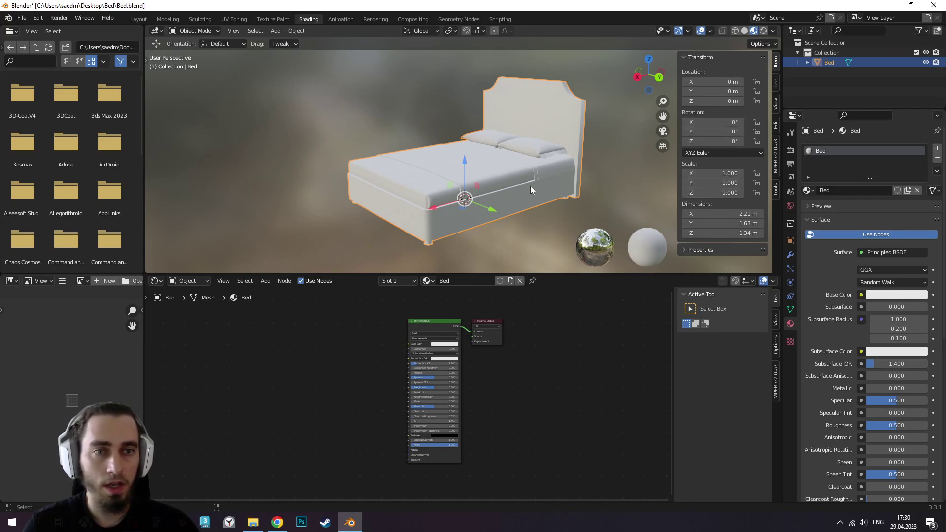
{"action": "mouse_move", "coordinate": [531, 186]}
{"action": "middle_mouse_down"}
{"action": "mouse_move", "coordinate": [525, 165]}
{"action": "mouse_move", "coordinate": [618, 131]}
{"action": "middle_mouse_up"}
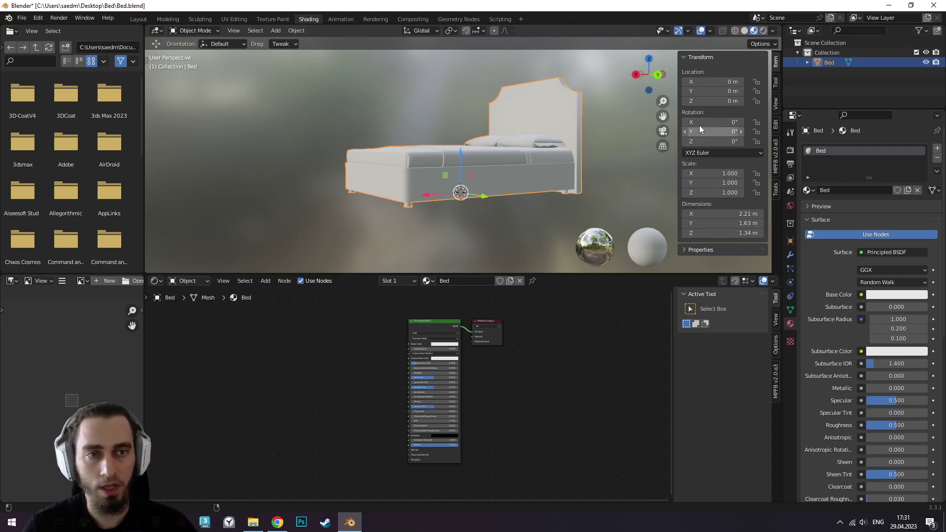
{"action": "mouse_move", "coordinate": [651, 149]}
{"action": "middle_mouse_down"}
{"action": "mouse_move", "coordinate": [581, 159]}
{"action": "mouse_move", "coordinate": [615, 145]}
{"action": "middle_mouse_up"}
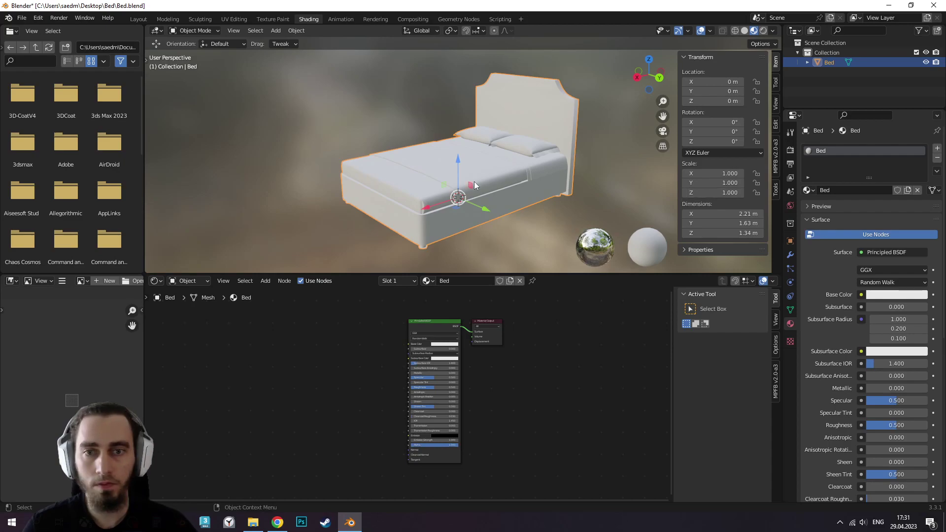
{"action": "mouse_move", "coordinate": [473, 185]}
{"action": "middle_mouse_down"}
{"action": "mouse_move", "coordinate": [460, 184]}
{"action": "mouse_move", "coordinate": [467, 192]}
{"action": "mouse_move", "coordinate": [481, 183]}
{"action": "mouse_move", "coordinate": [459, 191]}
{"action": "mouse_move", "coordinate": [484, 201]}
{"action": "mouse_move", "coordinate": [491, 182]}
{"action": "middle_mouse_up"}
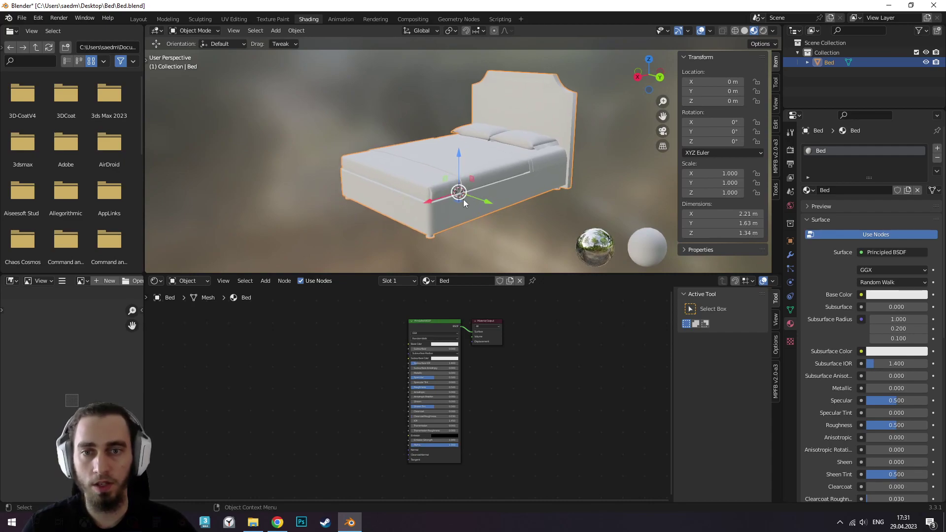
{"action": "mouse_move", "coordinate": [460, 201]}
{"action": "middle_mouse_down"}
{"action": "mouse_move", "coordinate": [526, 194]}
{"action": "mouse_move", "coordinate": [410, 161]}
{"action": "middle_mouse_up"}
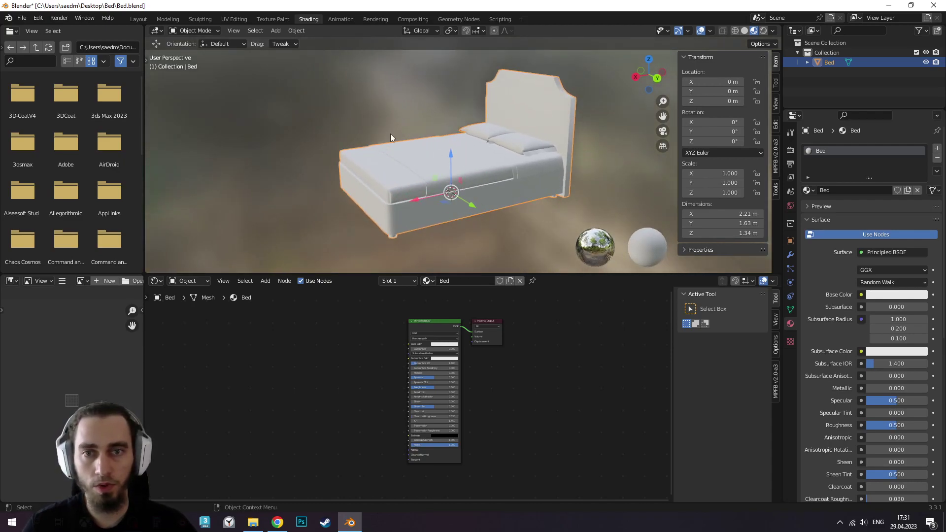
Keep orbiting around the bed, toggle its mesh editing mode again, and settle on a frontal view
{"action": "middle_click_drag", "start_coordinate": [479, 152], "coordinate": [517, 177]}
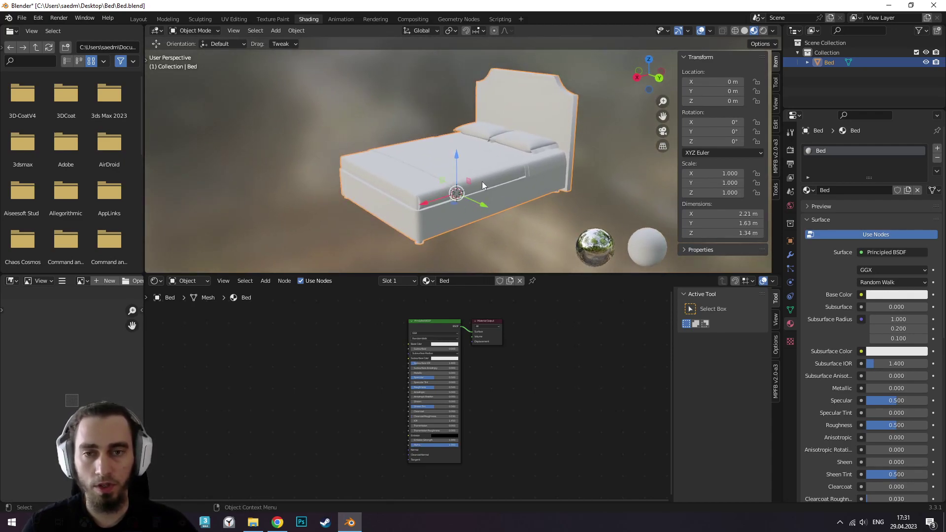
{"action": "middle_click_drag", "start_coordinate": [446, 198], "coordinate": [470, 215]}
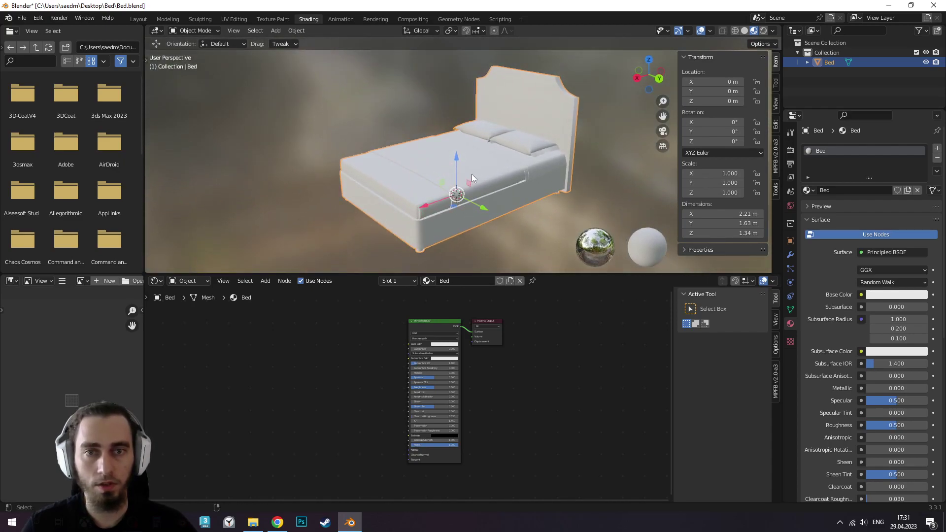
{"action": "middle_click_drag", "start_coordinate": [473, 174], "coordinate": [481, 168]}
{"action": "mouse_move", "coordinate": [541, 163]}
{"action": "middle_mouse_down"}
{"action": "mouse_move", "coordinate": [558, 178]}
{"action": "mouse_move", "coordinate": [507, 152]}
{"action": "mouse_move", "coordinate": [499, 176]}
{"action": "middle_mouse_up"}
{"action": "key", "text": "Tab"}
{"action": "key", "text": "Tab"}
{"action": "key", "text": "Tab"}
{"action": "key", "text": "Tab"}
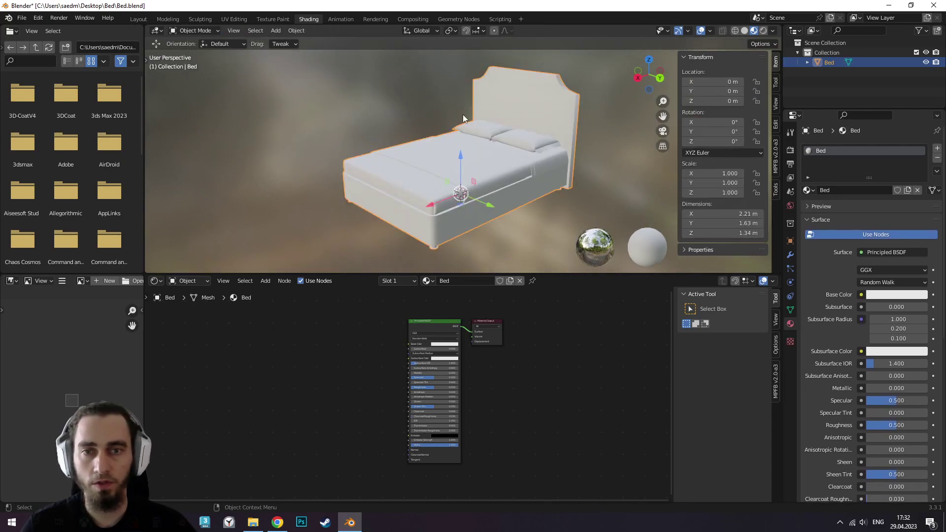
{"action": "mouse_move", "coordinate": [472, 160]}
{"action": "middle_mouse_down"}
{"action": "mouse_move", "coordinate": [503, 180]}
{"action": "mouse_move", "coordinate": [541, 166]}
{"action": "middle_mouse_up"}
Open the Textures folder and select all three textures, then Bed_baseColor alone, to check sizes
{"action": "left_click", "coordinate": [253, 523]}
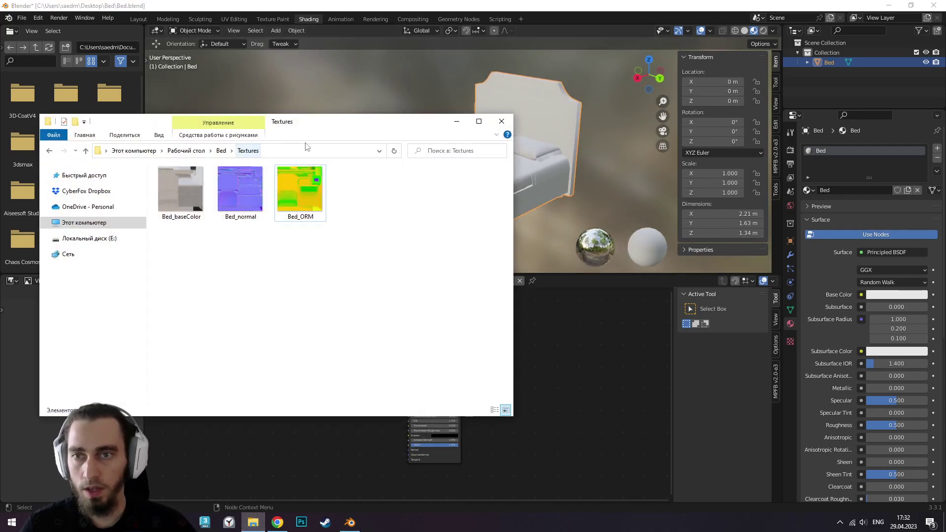
{"action": "left_click_drag", "start_coordinate": [318, 127], "coordinate": [425, 70]}
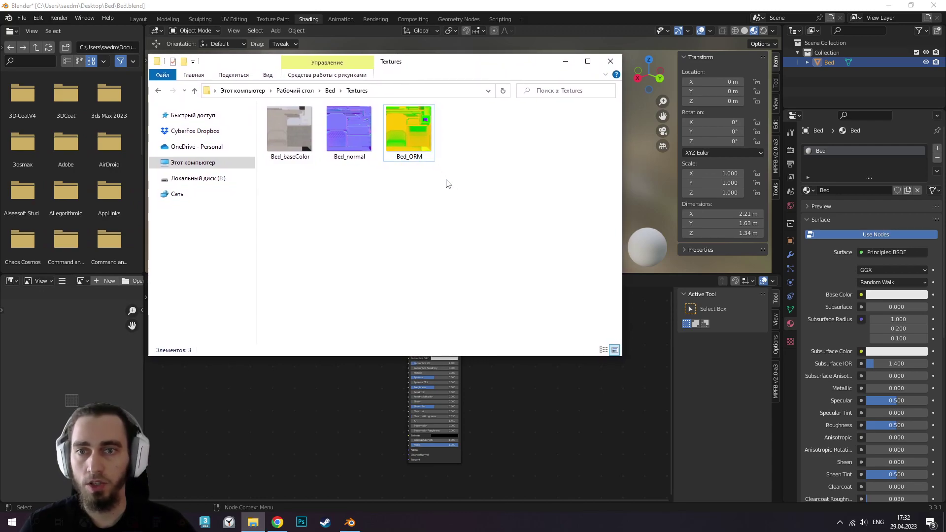
{"action": "left_click_drag", "start_coordinate": [459, 195], "coordinate": [280, 118]}
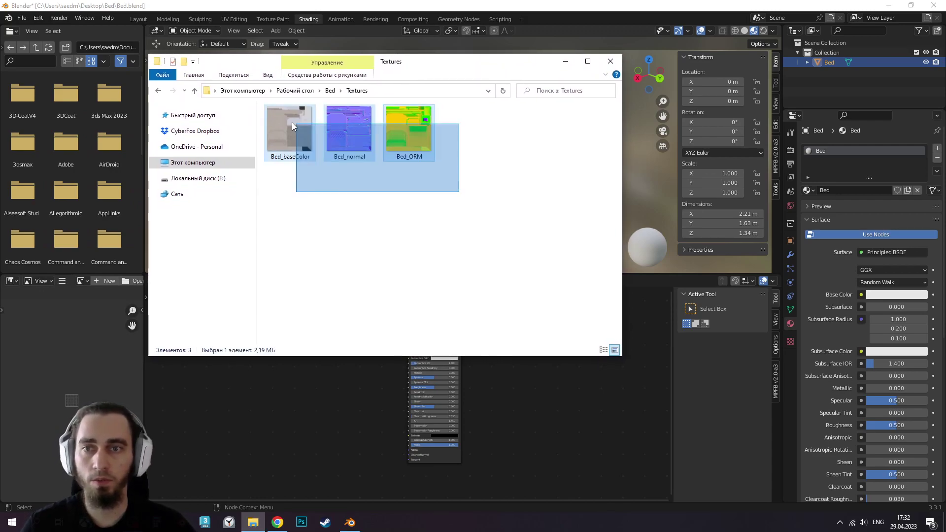
{"action": "left_click", "coordinate": [465, 193]}
{"action": "left_click_drag", "start_coordinate": [466, 192], "coordinate": [273, 113]}
{"action": "left_click", "coordinate": [303, 141]}
{"action": "left_click", "coordinate": [380, 195]}
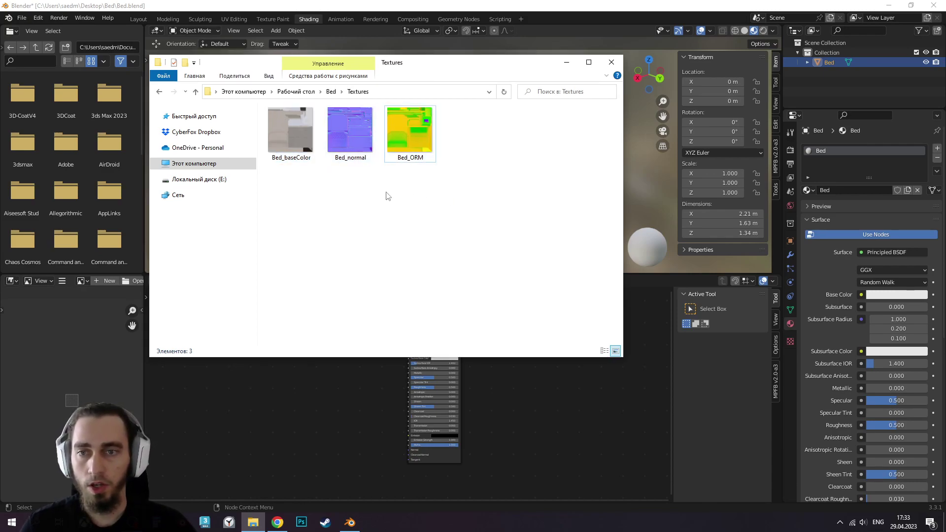
{"action": "left_click", "coordinate": [294, 135]}
{"action": "left_click", "coordinate": [341, 170]}
Compare the combined size of all three textures with Bed_ORM and Bed_normal individually
{"action": "left_click_drag", "start_coordinate": [450, 183], "coordinate": [261, 104]}
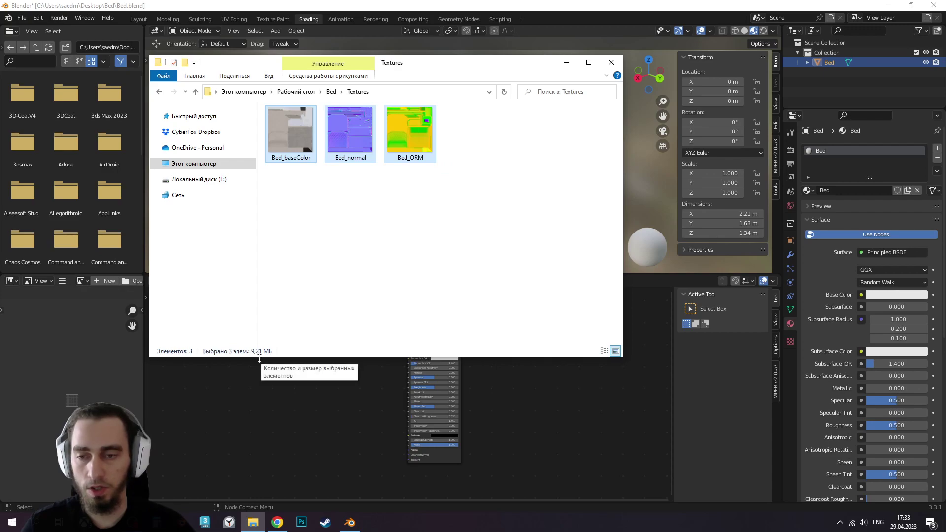
{"action": "left_click", "coordinate": [395, 235]}
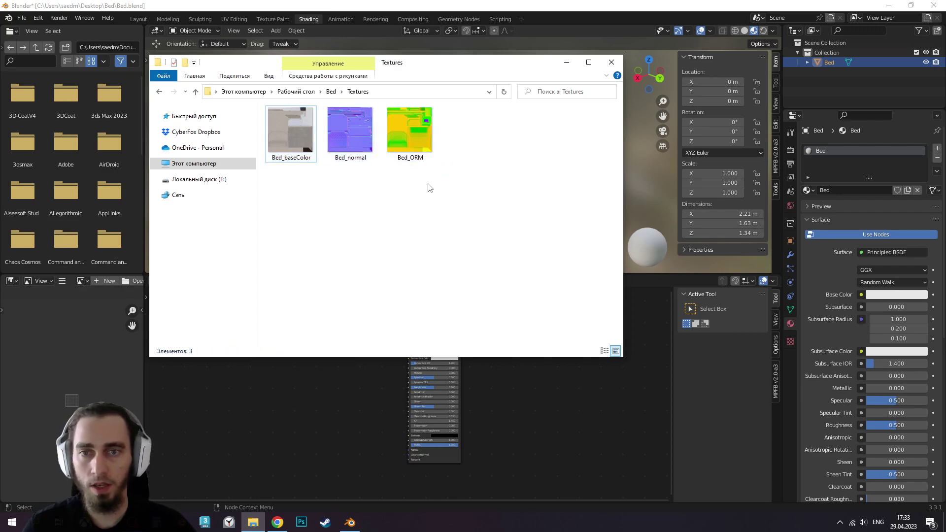
{"action": "left_click_drag", "start_coordinate": [443, 179], "coordinate": [263, 103]}
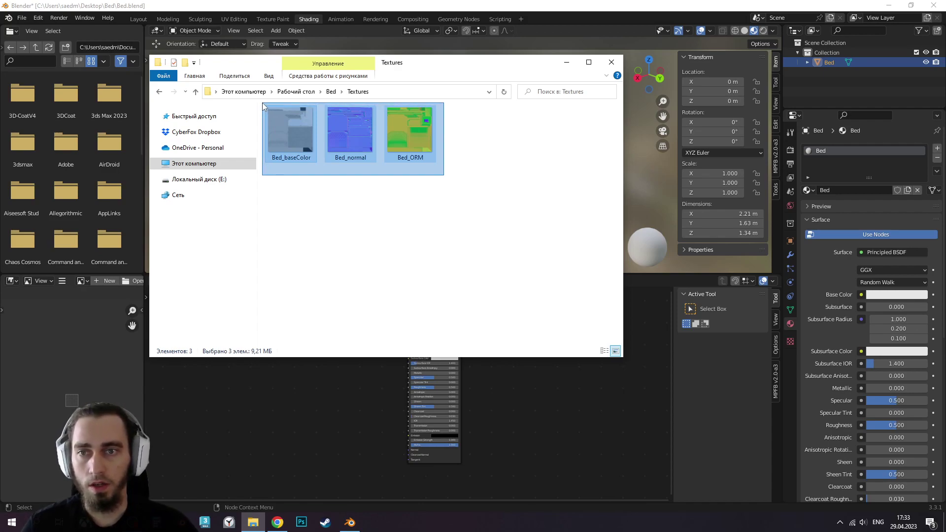
{"action": "left_click", "coordinate": [435, 178]}
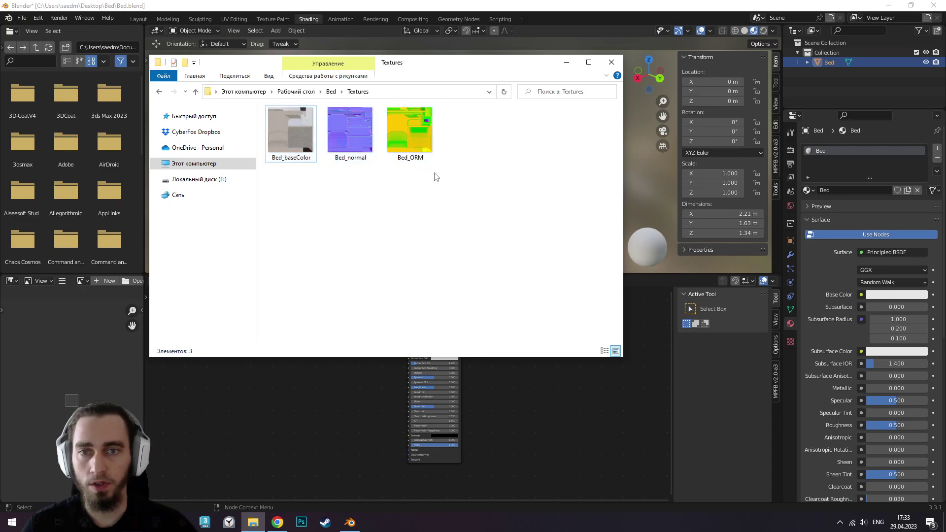
{"action": "left_click_drag", "start_coordinate": [444, 178], "coordinate": [262, 101]}
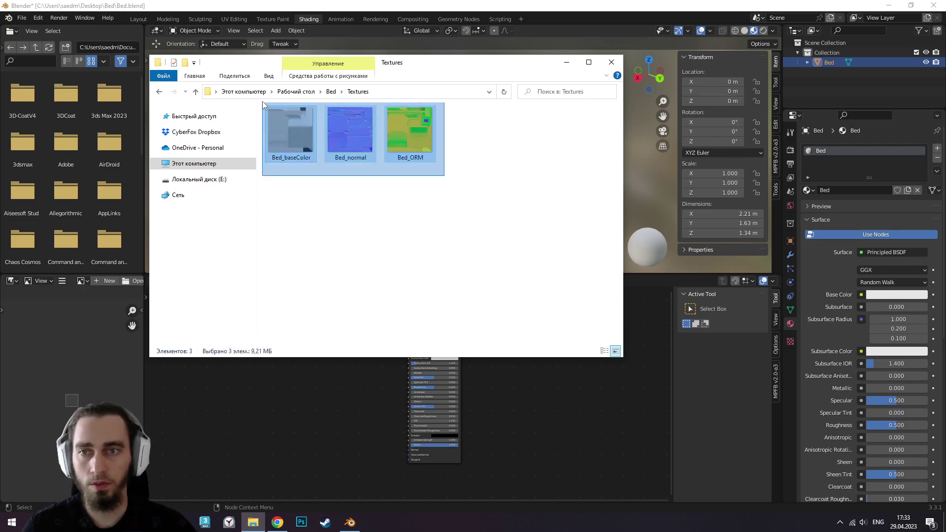
{"action": "left_click_drag", "start_coordinate": [262, 101], "coordinate": [459, 191]}
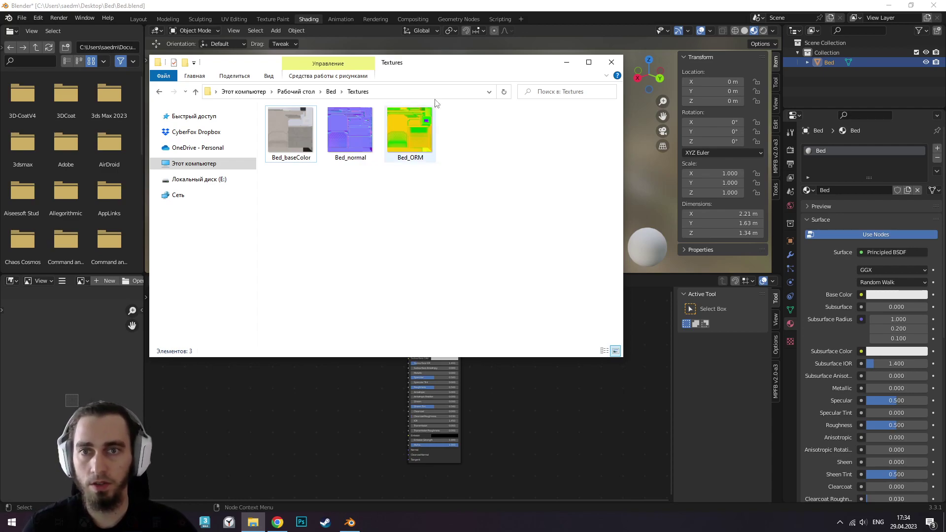
{"action": "left_click", "coordinate": [411, 144]}
{"action": "left_click", "coordinate": [347, 141]}
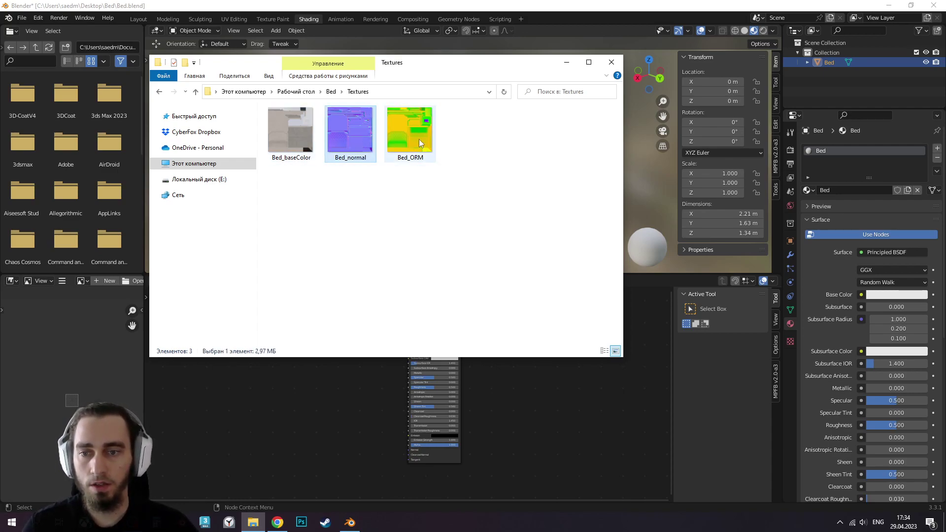
{"action": "left_click", "coordinate": [422, 159]}
{"action": "left_click", "coordinate": [437, 191]}
{"action": "left_click_drag", "start_coordinate": [448, 183], "coordinate": [261, 94]}
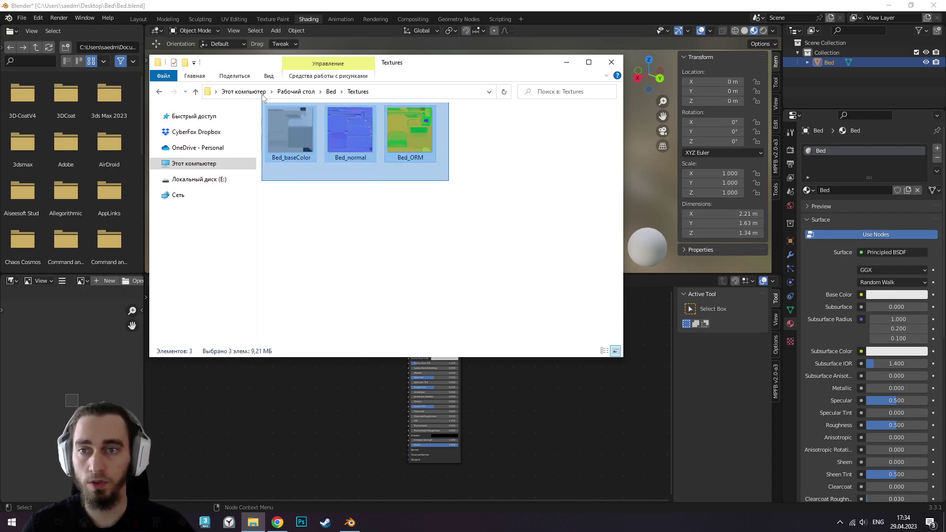
{"action": "left_click", "coordinate": [463, 181]}
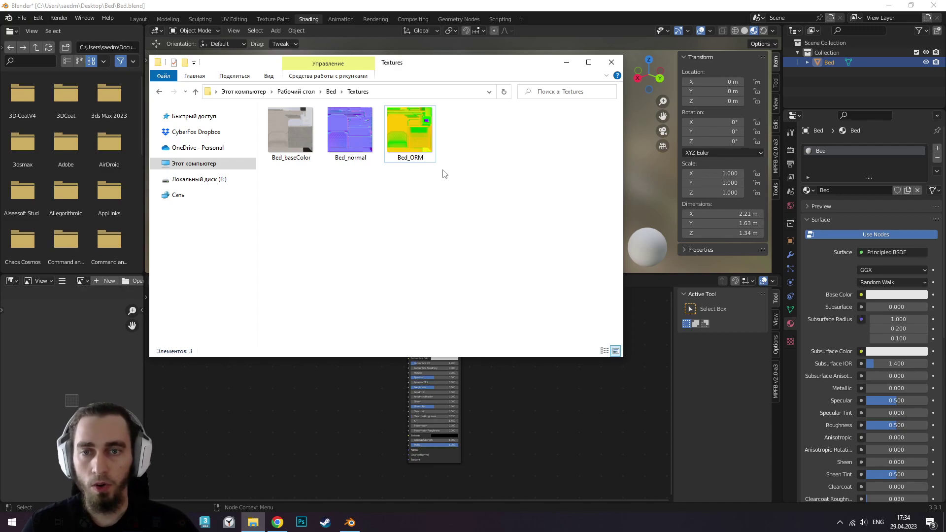
Inspect Bed_baseColor's file options, reselect the textures, and move the Textures window aside
{"action": "left_click", "coordinate": [290, 137]}
{"action": "right_click", "coordinate": [290, 134]}
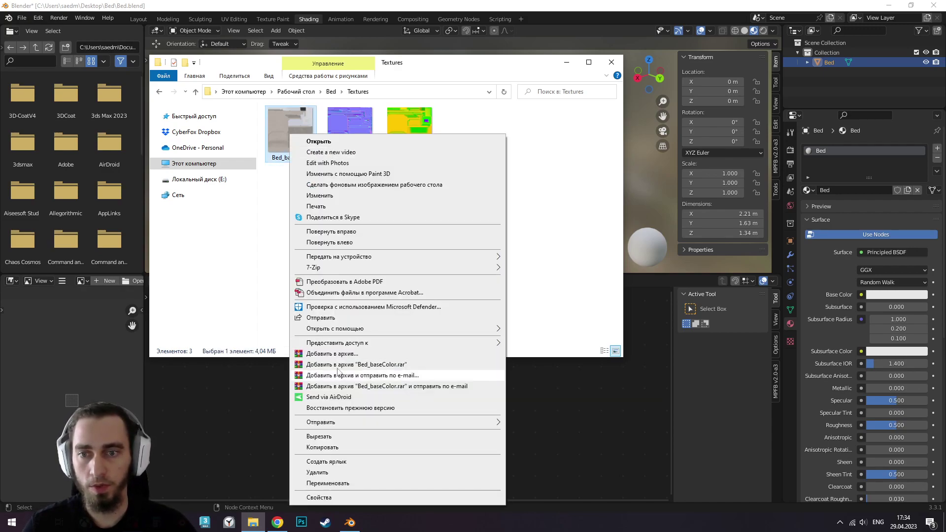
{"action": "left_click", "coordinate": [282, 180]}
{"action": "left_click", "coordinate": [283, 133]}
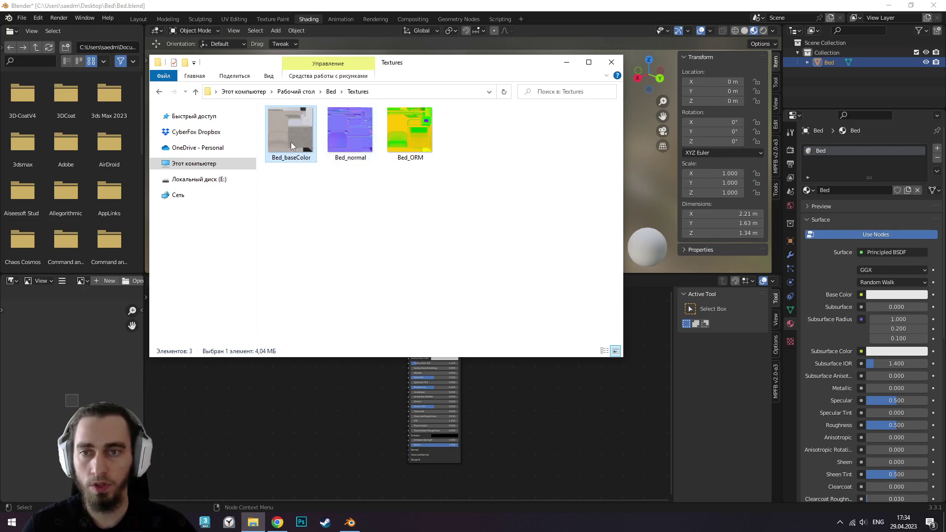
{"action": "left_click", "coordinate": [405, 175]}
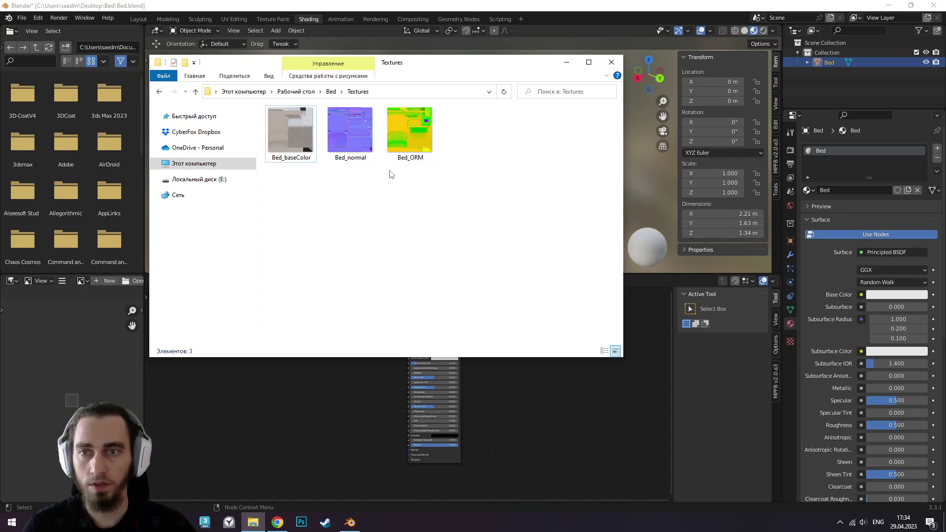
{"action": "left_click", "coordinate": [414, 140]}
{"action": "left_click", "coordinate": [452, 188]}
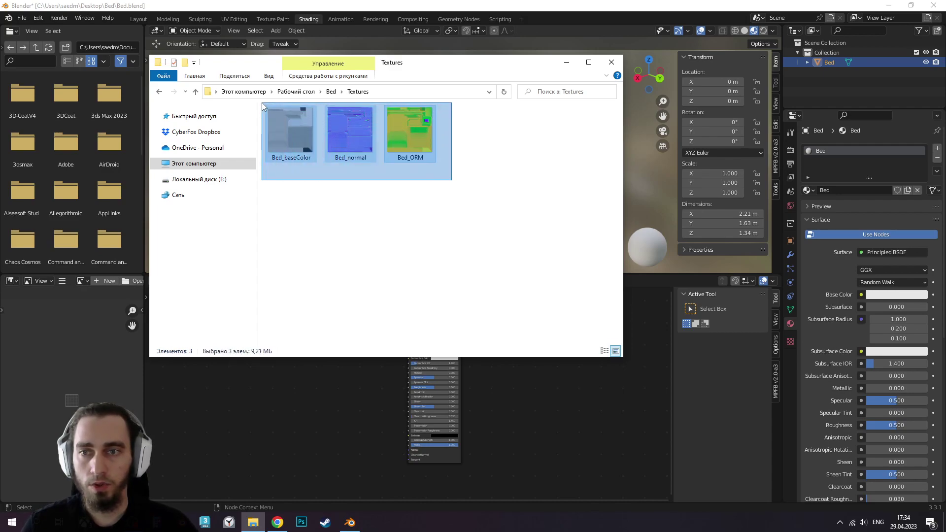
{"action": "left_click_drag", "start_coordinate": [452, 184], "coordinate": [262, 103]}
{"action": "left_click", "coordinate": [466, 164]}
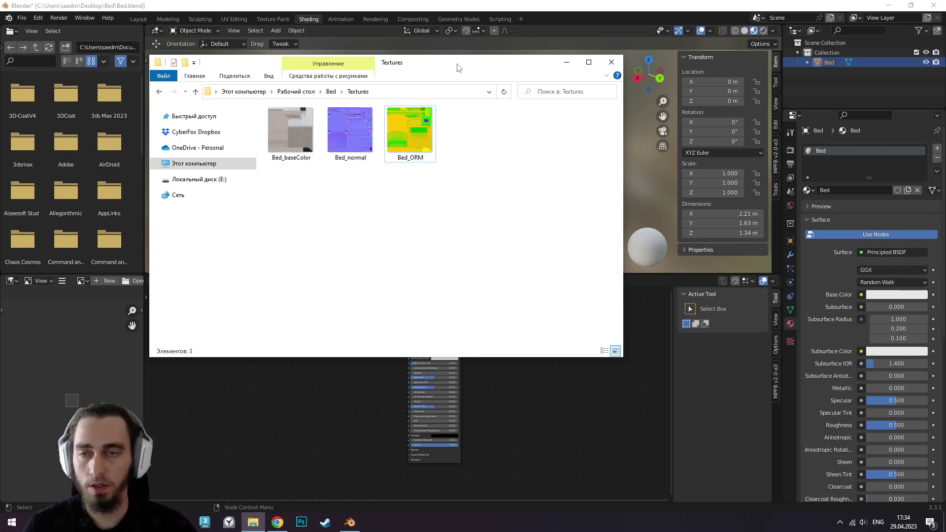
{"action": "left_click_drag", "start_coordinate": [457, 68], "coordinate": [481, 116]}
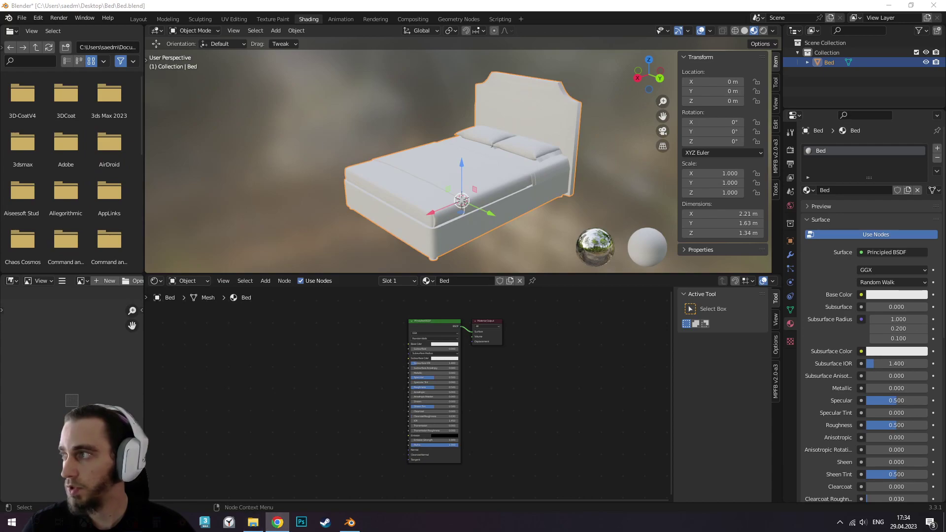
Bring up iLoveIMG in the browser and open its Convert to JPG tool
{"action": "left_click", "coordinate": [277, 523]}
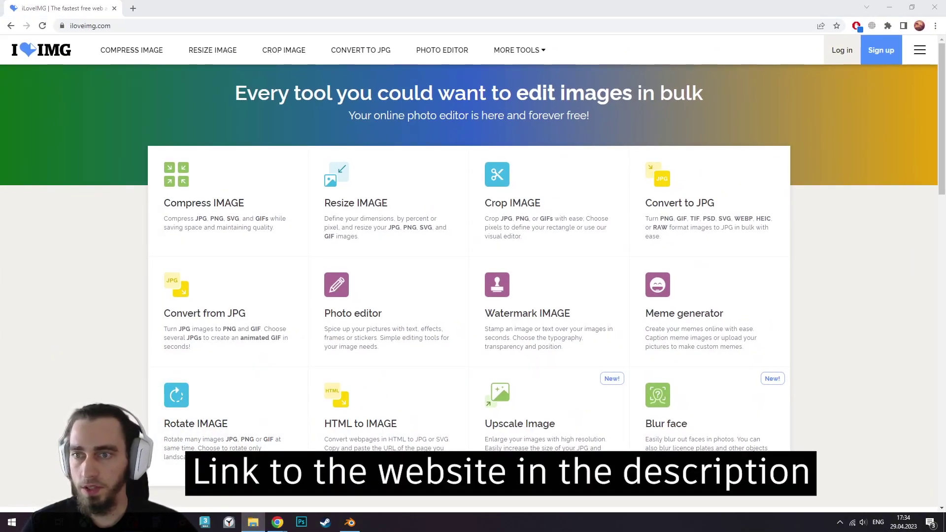
{"action": "left_click", "coordinate": [137, 137]}
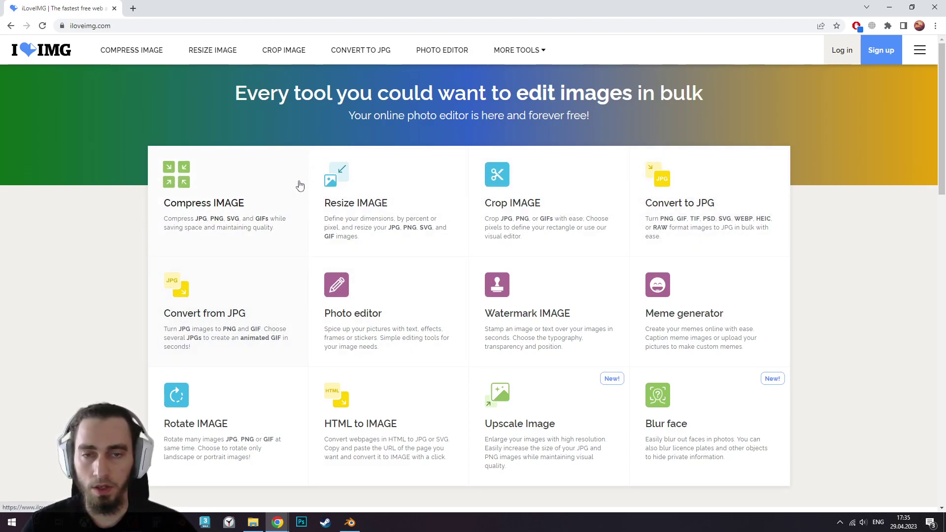
{"action": "left_click", "coordinate": [694, 210]}
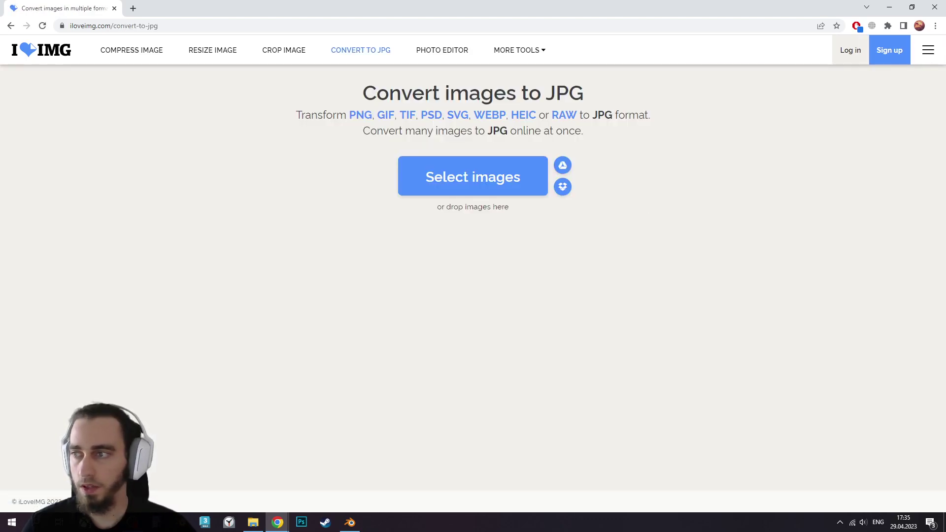
Upload Bed_baseColor, Bed_normal and Bed_ORM from Textures and convert them to JPG
{"action": "left_click", "coordinate": [253, 523]}
{"action": "left_click_drag", "start_coordinate": [247, 200], "coordinate": [512, 194]}
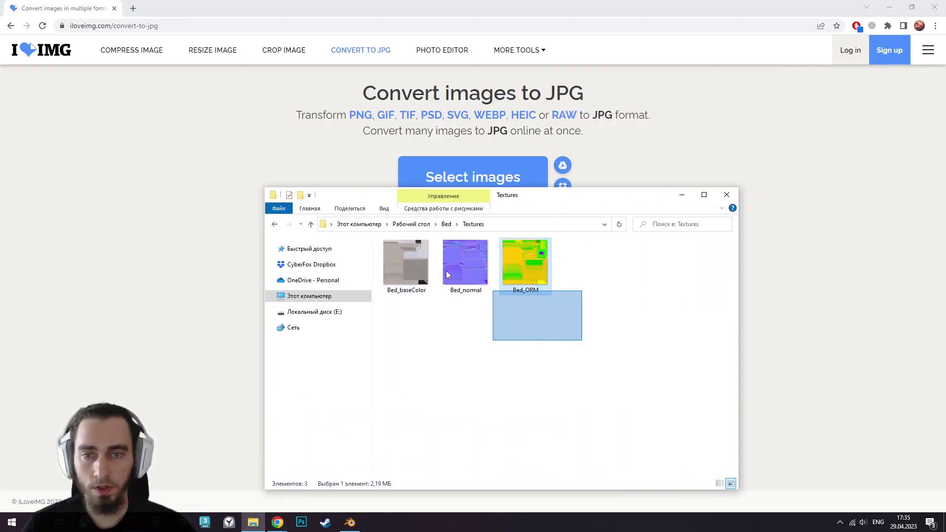
{"action": "mouse_move", "coordinate": [582, 342]}
{"action": "left_mouse_down"}
{"action": "mouse_move", "coordinate": [405, 277]}
{"action": "mouse_move", "coordinate": [440, 155]}
{"action": "left_mouse_up"}
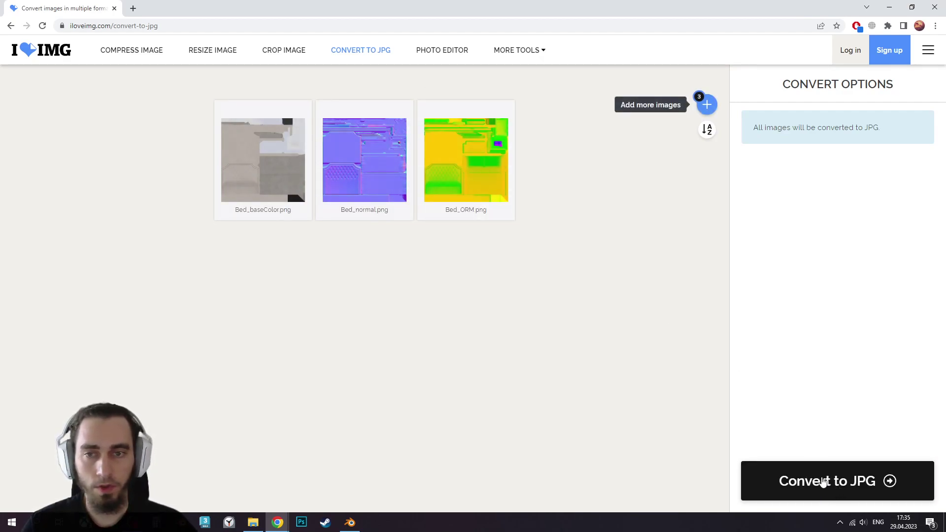
{"action": "left_click", "coordinate": [823, 482]}
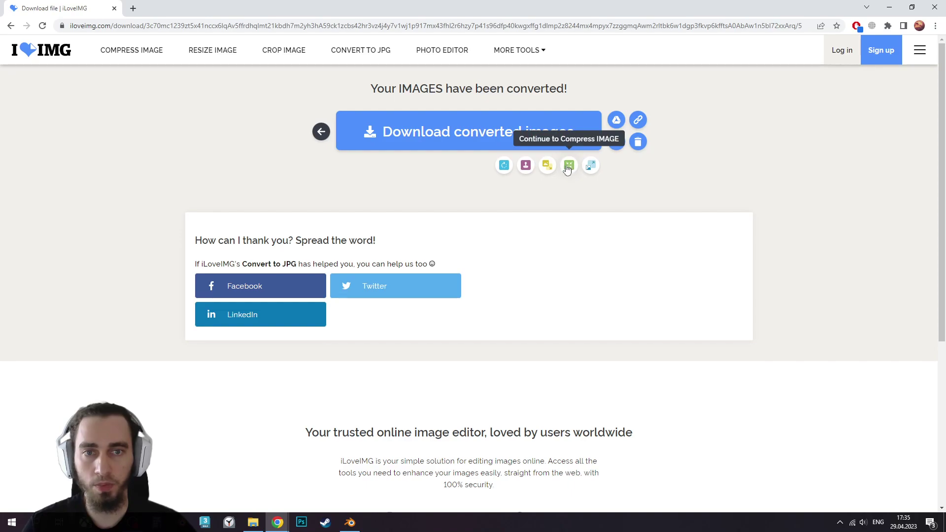
Compress the three converted JPGs, review the 66% size reduction, and download the compressed archive
{"action": "left_click", "coordinate": [568, 166]}
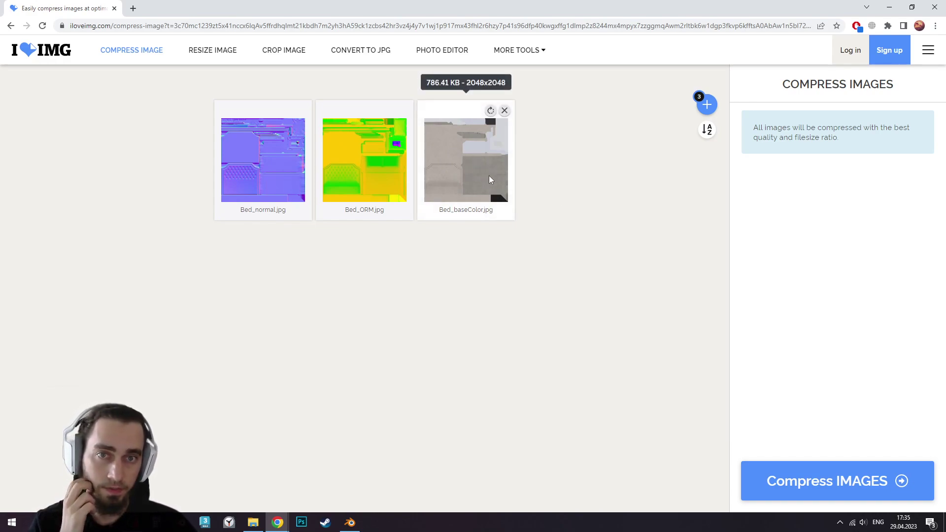
{"action": "left_click", "coordinate": [818, 490]}
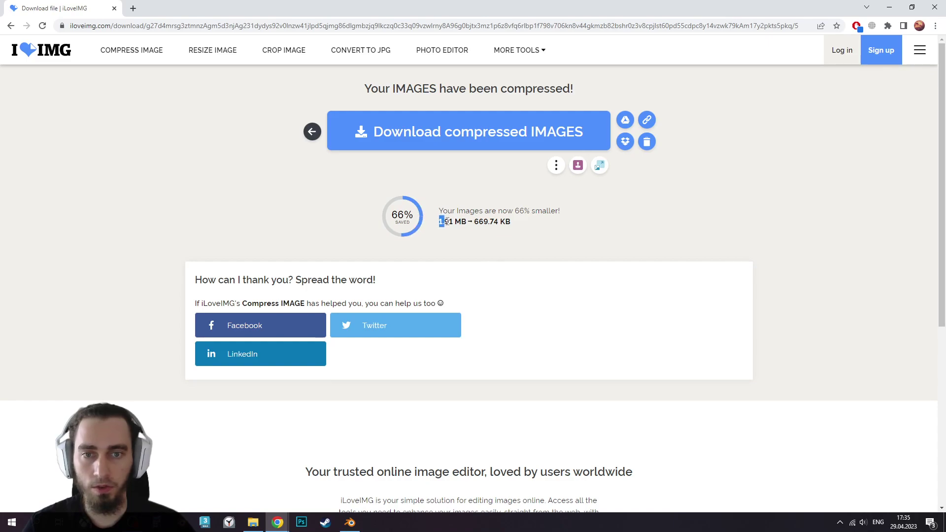
{"action": "left_click_drag", "start_coordinate": [446, 222], "coordinate": [526, 233]}
{"action": "left_click", "coordinate": [528, 237]}
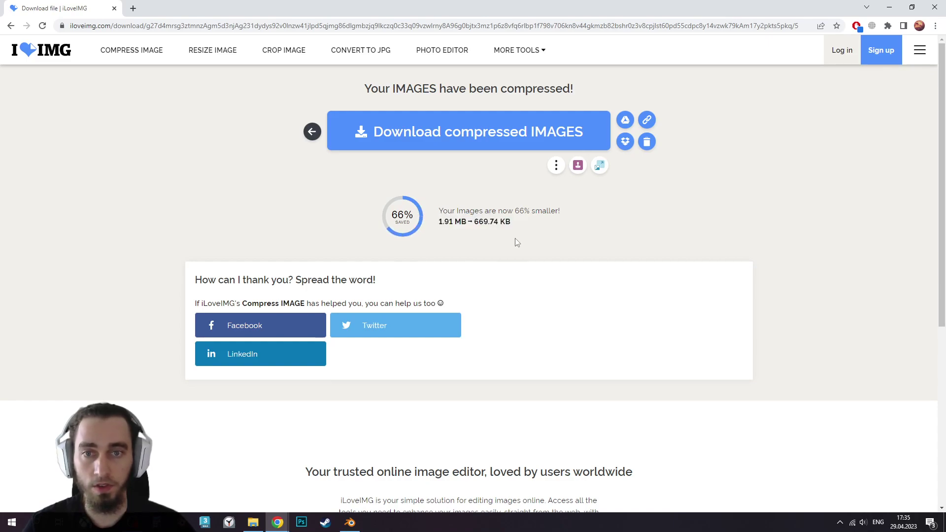
{"action": "left_click", "coordinate": [477, 137]}
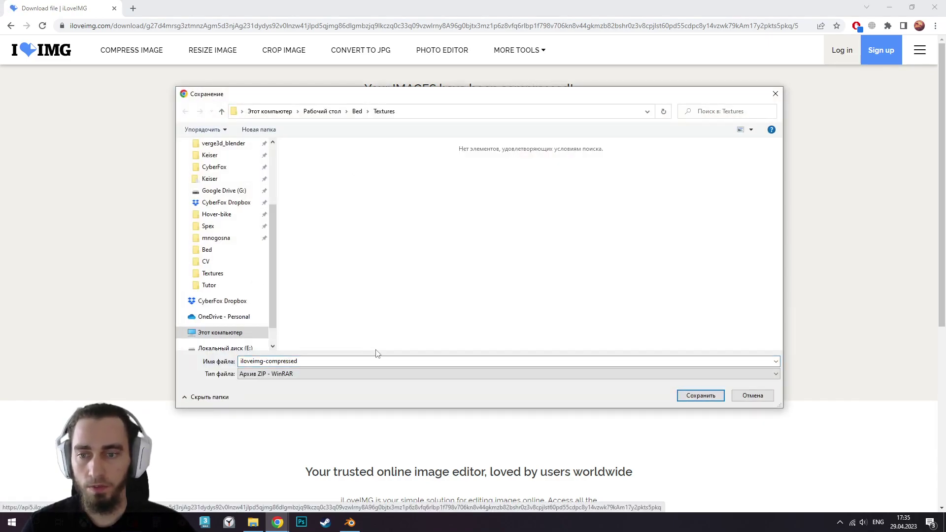
Save the iloveimg-compressed archive into Textures and open it in WinRAR
{"action": "left_click", "coordinate": [706, 400]}
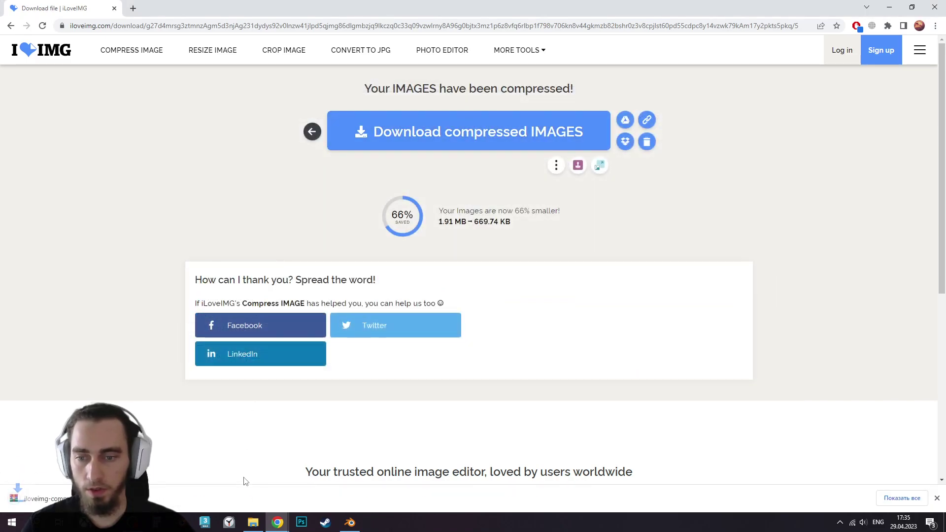
{"action": "left_click", "coordinate": [253, 526]}
{"action": "left_click_drag", "start_coordinate": [538, 197], "coordinate": [486, 71]}
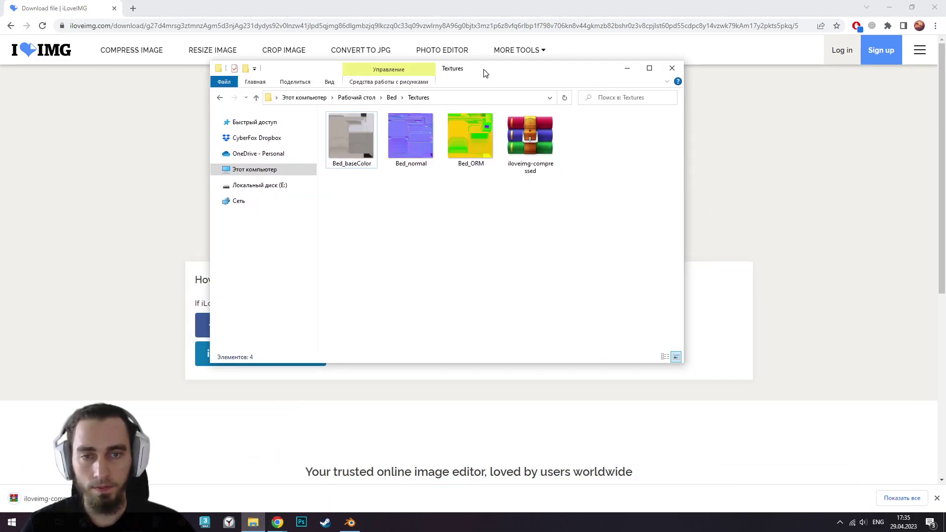
{"action": "left_click_drag", "start_coordinate": [683, 298], "coordinate": [779, 297]}
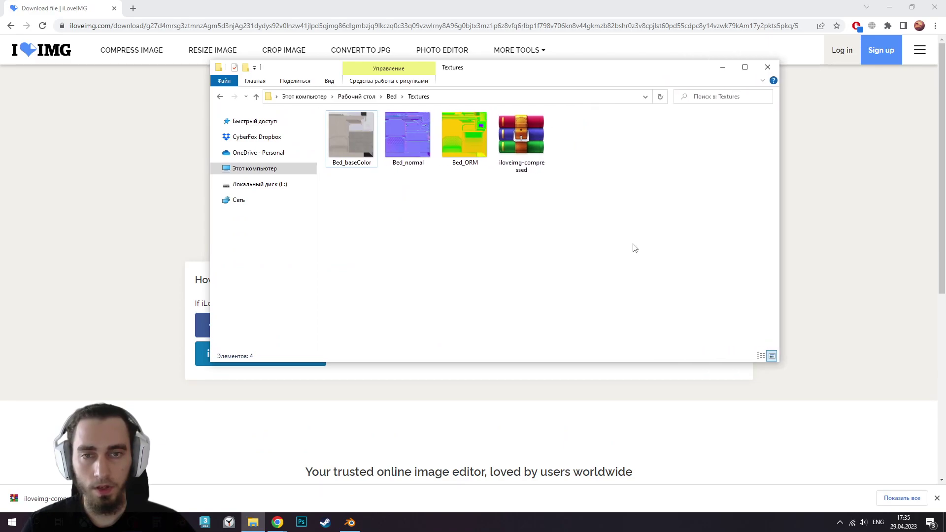
{"action": "left_click", "coordinate": [520, 150]}
{"action": "double_click", "coordinate": [519, 150]}
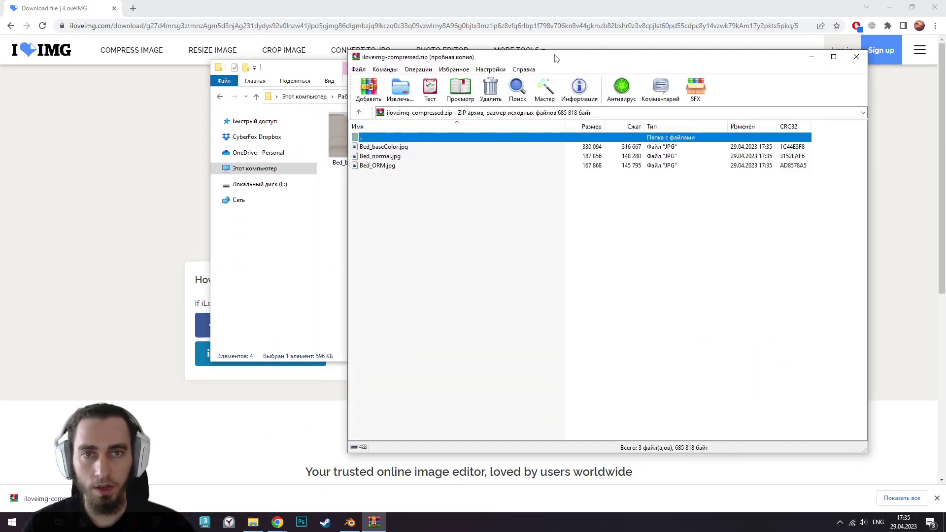
{"action": "left_click_drag", "start_coordinate": [555, 54], "coordinate": [691, 80]}
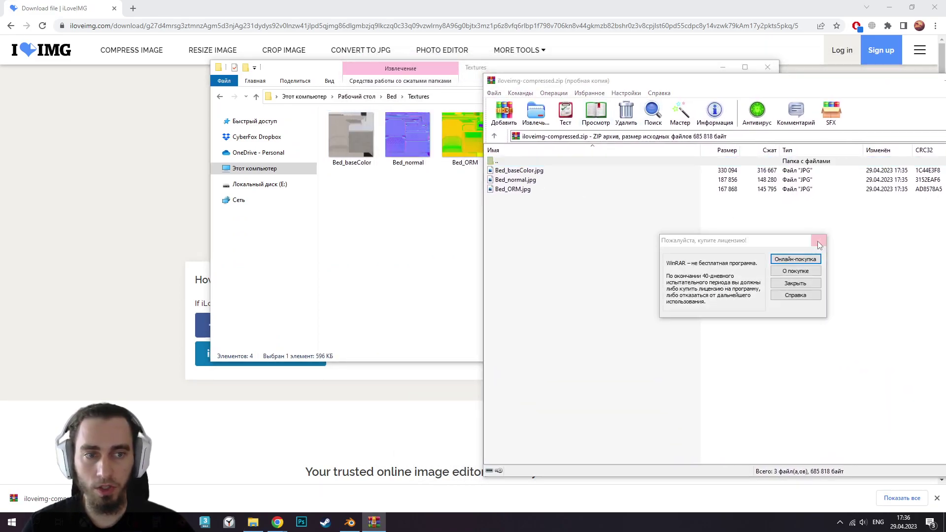
{"action": "left_click", "coordinate": [819, 240]}
Copy Bed_baseColor.jpg and Bed_ORM.jpg into Textures and delete the old baseColor and ORM PNGs
{"action": "left_click", "coordinate": [538, 171]}
{"action": "left_click", "coordinate": [524, 191], "text": "ctrl"}
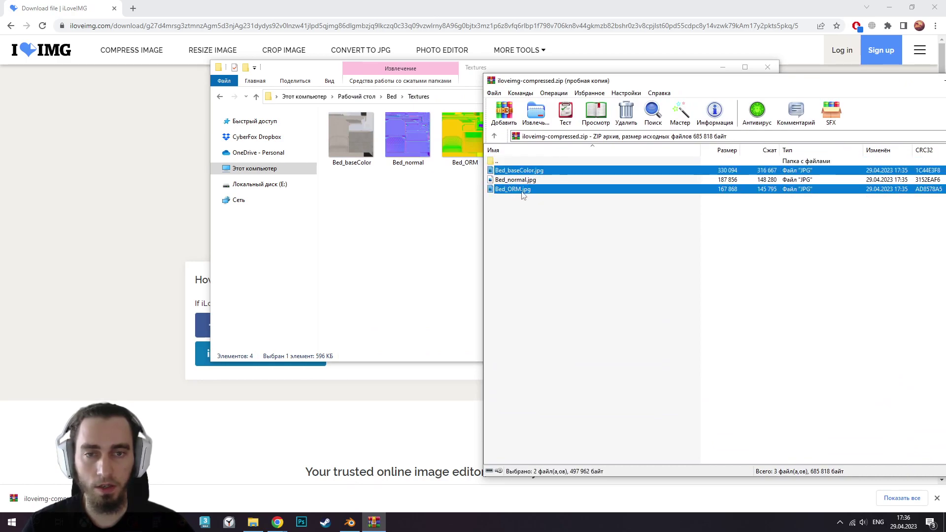
{"action": "left_click_drag", "start_coordinate": [412, 210], "coordinate": [437, 235]}
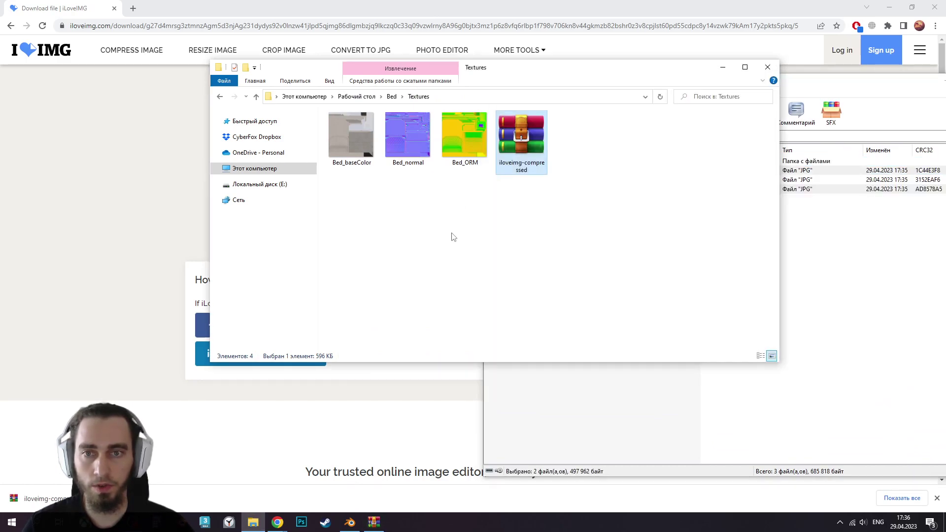
{"action": "left_click", "coordinate": [414, 152]}
{"action": "left_click", "coordinate": [581, 148], "text": "ctrl"}
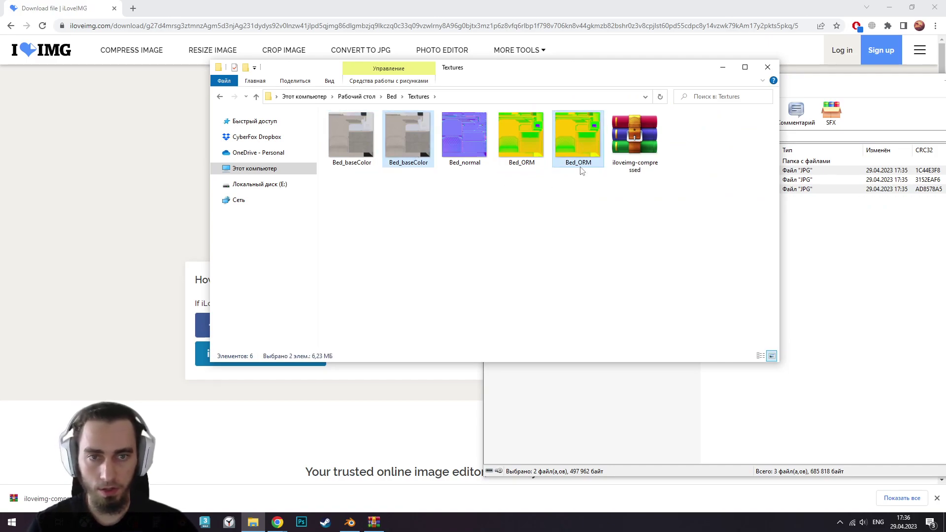
{"action": "key", "text": "Delete"}
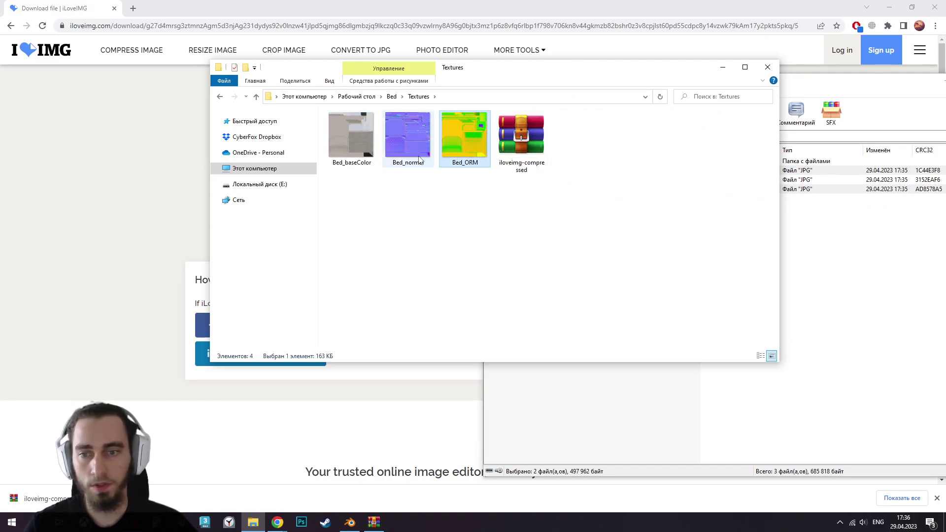
Select Bed_normal in Textures and in the archive, then close WinRAR
{"action": "left_click", "coordinate": [407, 155]}
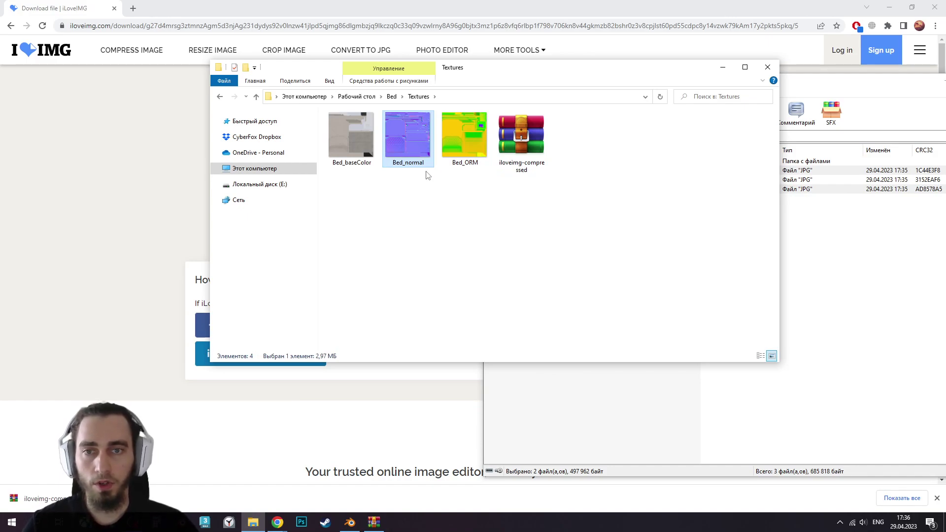
{"action": "left_click", "coordinate": [800, 111]}
{"action": "left_click", "coordinate": [555, 180]}
{"action": "left_click_drag", "start_coordinate": [695, 85], "coordinate": [549, 82]}
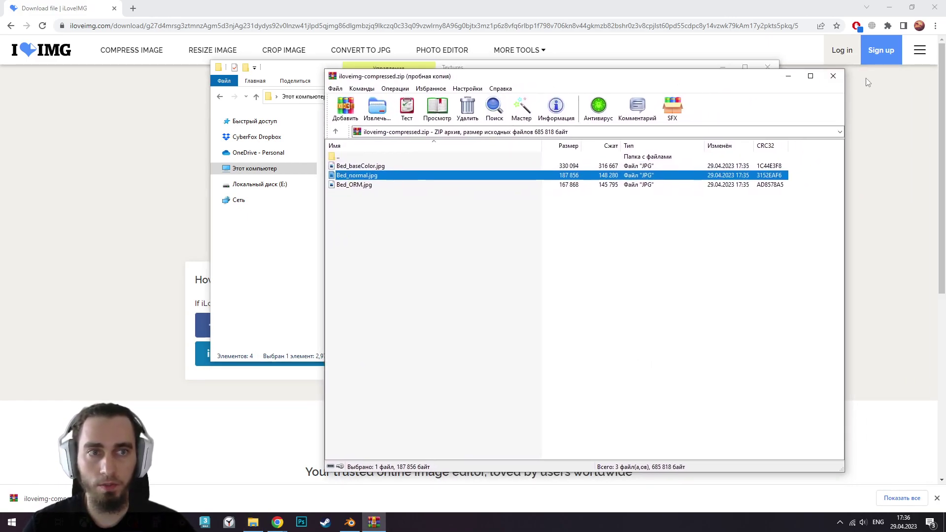
{"action": "left_click", "coordinate": [834, 79]}
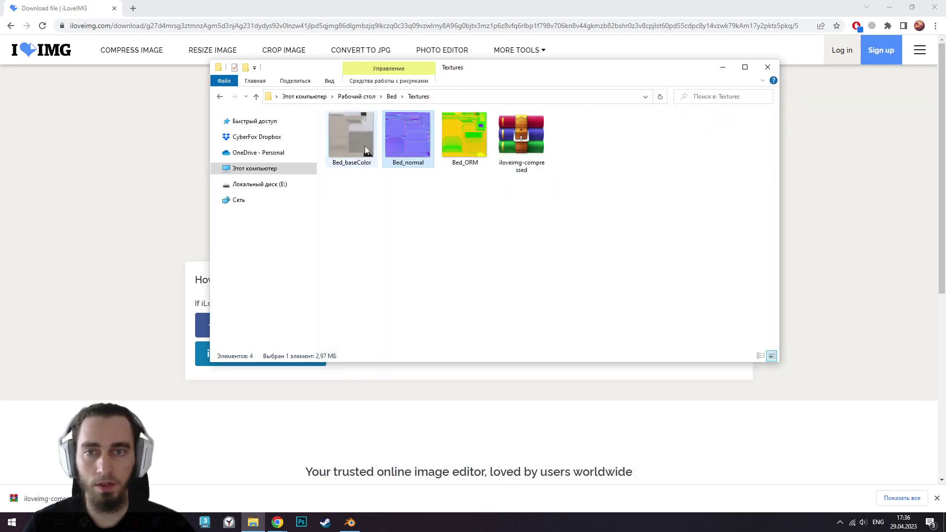
Deselect the files in Textures and switch back to the browser
{"action": "left_click", "coordinate": [411, 194]}
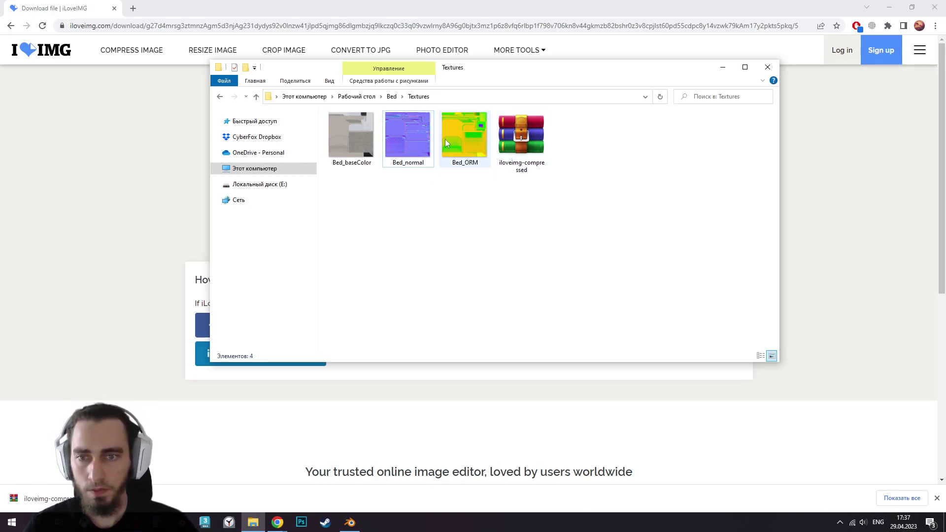
{"action": "left_click", "coordinate": [145, 269]}
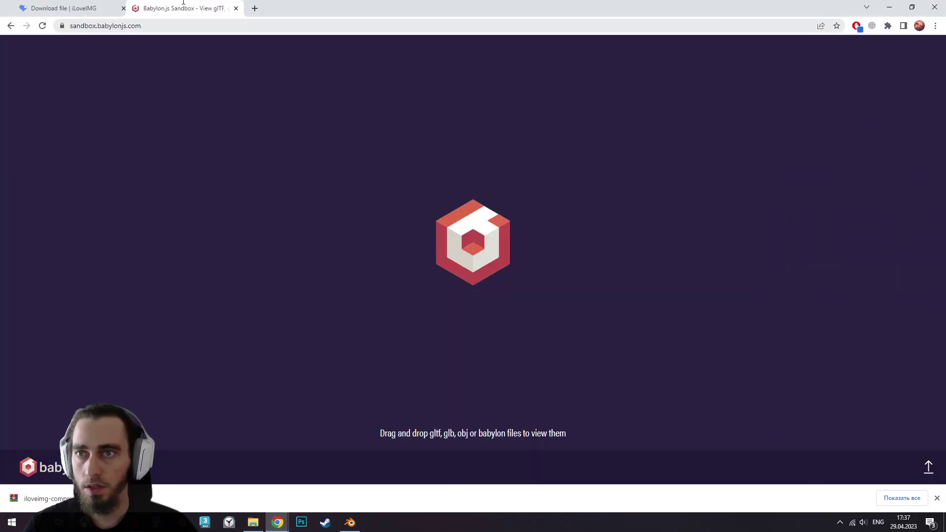
Go to Bed > Leg-GLBs and drop Leg.glb into the Babylon.js Sandbox
{"action": "left_click", "coordinate": [253, 522]}
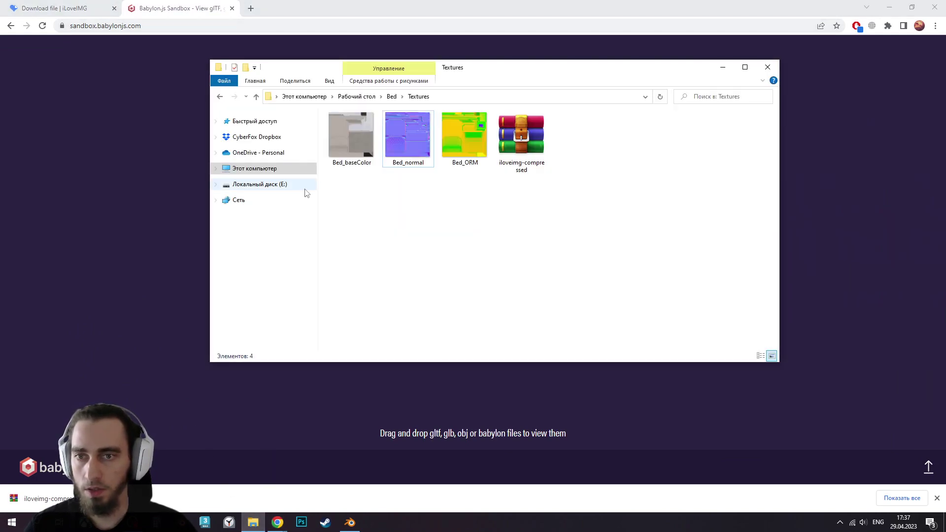
{"action": "left_click", "coordinate": [392, 96]}
{"action": "double_click", "coordinate": [350, 128]}
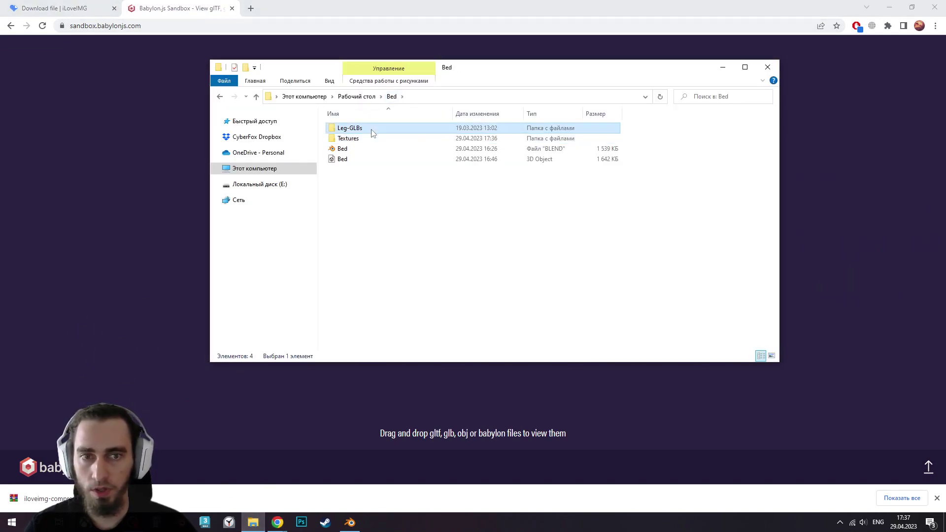
{"action": "left_click_drag", "start_coordinate": [488, 71], "coordinate": [1, 74]}
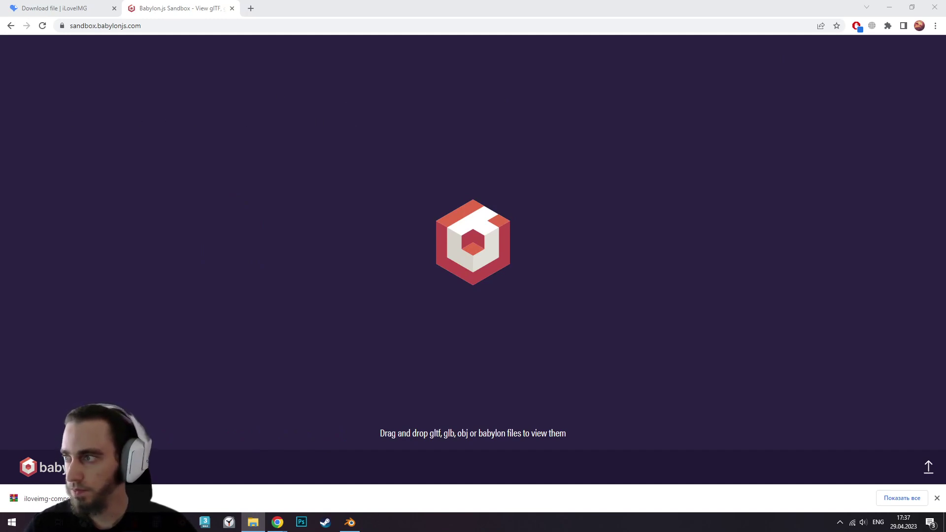
{"action": "left_click", "coordinate": [253, 522]}
{"action": "left_click_drag", "start_coordinate": [443, 151], "coordinate": [494, 151]}
{"action": "mouse_move", "coordinate": [351, 212]}
{"action": "left_mouse_down"}
{"action": "mouse_move", "coordinate": [248, 109]}
{"action": "mouse_move", "coordinate": [255, 106]}
{"action": "left_mouse_up"}
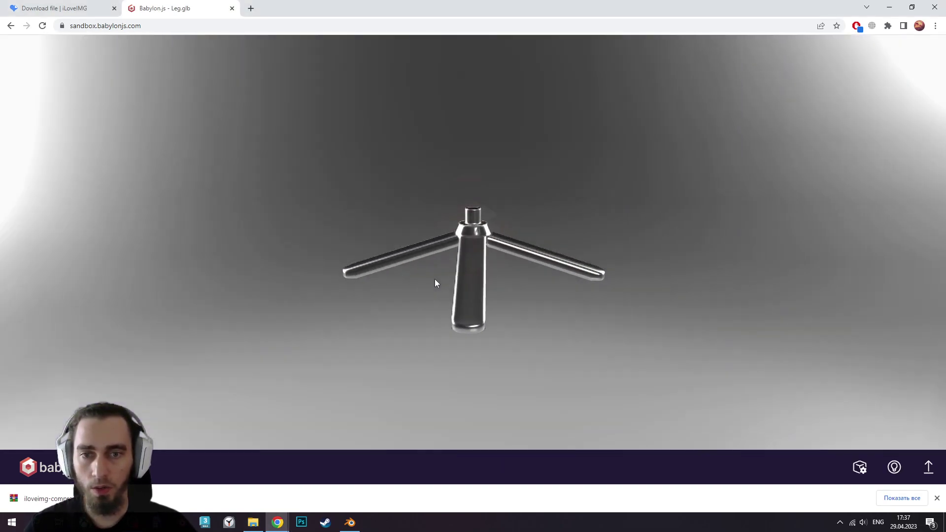
Switch the sandbox lighting to the Studio environment and orbit around the leg
{"action": "left_click", "coordinate": [894, 467]}
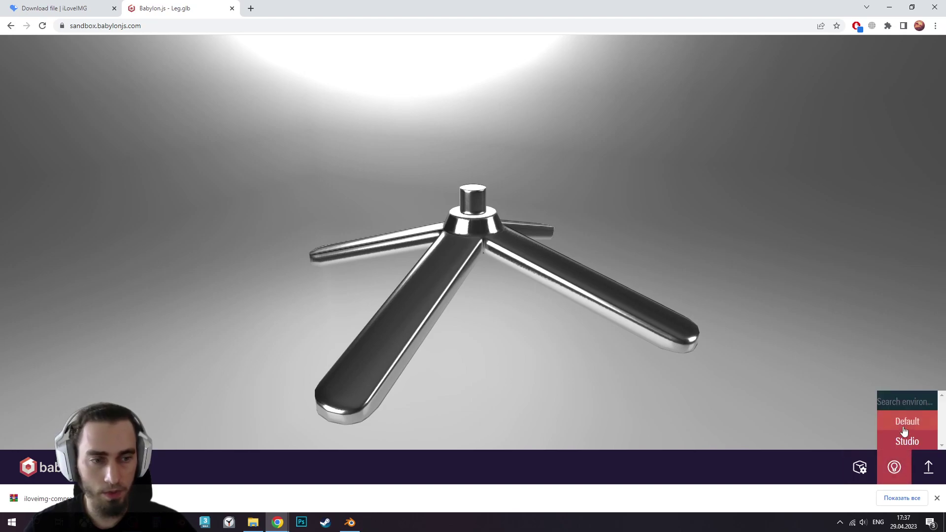
{"action": "left_click", "coordinate": [907, 441]}
{"action": "mouse_move", "coordinate": [430, 259]}
{"action": "left_mouse_down"}
{"action": "mouse_move", "coordinate": [505, 287]}
{"action": "mouse_move", "coordinate": [432, 249]}
{"action": "mouse_move", "coordinate": [608, 292]}
{"action": "mouse_move", "coordinate": [493, 326]}
{"action": "mouse_move", "coordinate": [503, 289]}
{"action": "mouse_move", "coordinate": [598, 301]}
{"action": "mouse_move", "coordinate": [483, 259]}
{"action": "mouse_move", "coordinate": [553, 306]}
{"action": "mouse_move", "coordinate": [637, 300]}
{"action": "mouse_move", "coordinate": [535, 257]}
{"action": "mouse_move", "coordinate": [564, 253]}
{"action": "mouse_move", "coordinate": [597, 268]}
{"action": "mouse_move", "coordinate": [543, 283]}
{"action": "mouse_move", "coordinate": [461, 249]}
{"action": "left_mouse_up"}
{"action": "scroll", "coordinate": [502, 288], "scroll_direction": "up", "scroll_amount": 5}
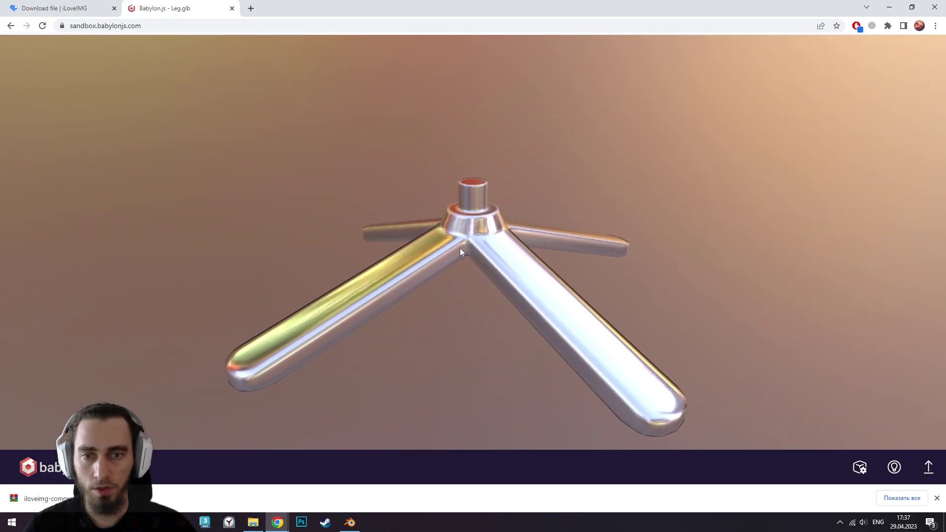
{"action": "left_click_drag", "start_coordinate": [556, 291], "coordinate": [333, 436]}
Load Leg_compressed.glb from the file window into the sandbox
{"action": "left_click", "coordinate": [259, 525]}
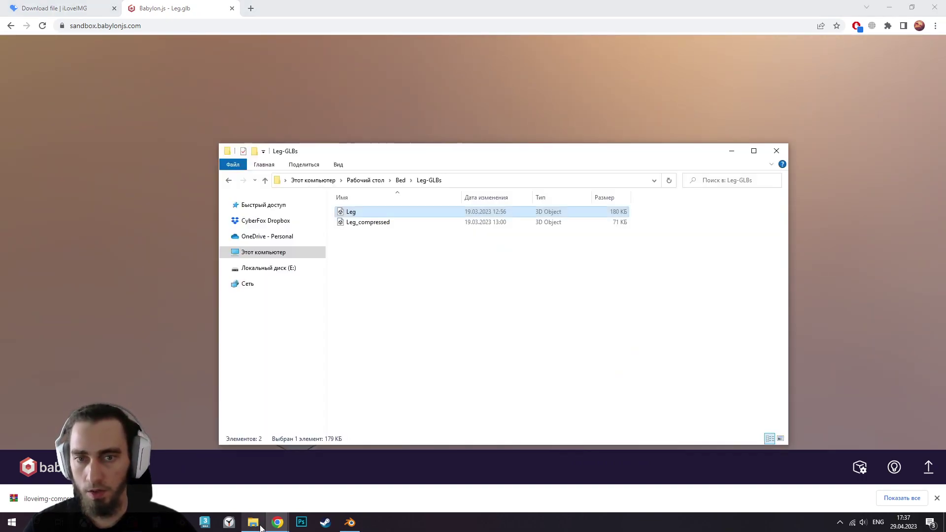
{"action": "left_click", "coordinate": [370, 229]}
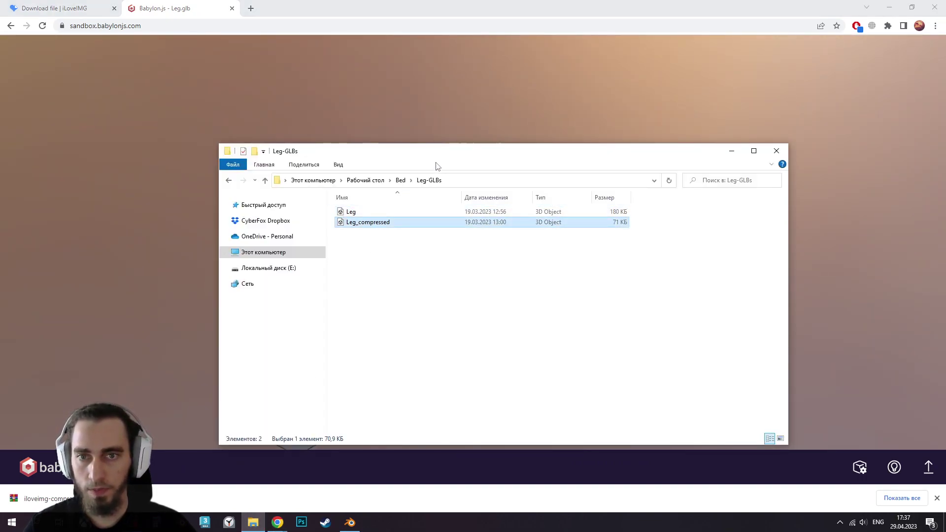
{"action": "left_click_drag", "start_coordinate": [446, 157], "coordinate": [386, 153]}
{"action": "left_click_drag", "start_coordinate": [324, 225], "coordinate": [507, 95]}
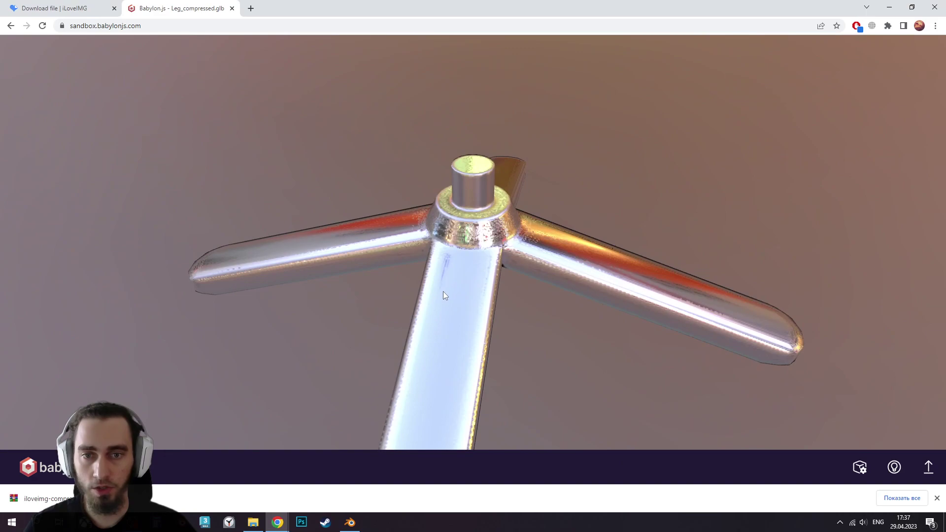
Orbit around the compressed leg's hub from below and above, then go to iLoveIMG's home page
{"action": "mouse_move", "coordinate": [443, 291]}
{"action": "left_mouse_down"}
{"action": "mouse_move", "coordinate": [485, 289]}
{"action": "mouse_move", "coordinate": [595, 253]}
{"action": "mouse_move", "coordinate": [469, 265]}
{"action": "mouse_move", "coordinate": [529, 238]}
{"action": "mouse_move", "coordinate": [562, 242]}
{"action": "mouse_move", "coordinate": [552, 258]}
{"action": "mouse_move", "coordinate": [537, 248]}
{"action": "mouse_move", "coordinate": [509, 261]}
{"action": "mouse_move", "coordinate": [500, 253]}
{"action": "mouse_move", "coordinate": [476, 272]}
{"action": "mouse_move", "coordinate": [473, 348]}
{"action": "left_mouse_up"}
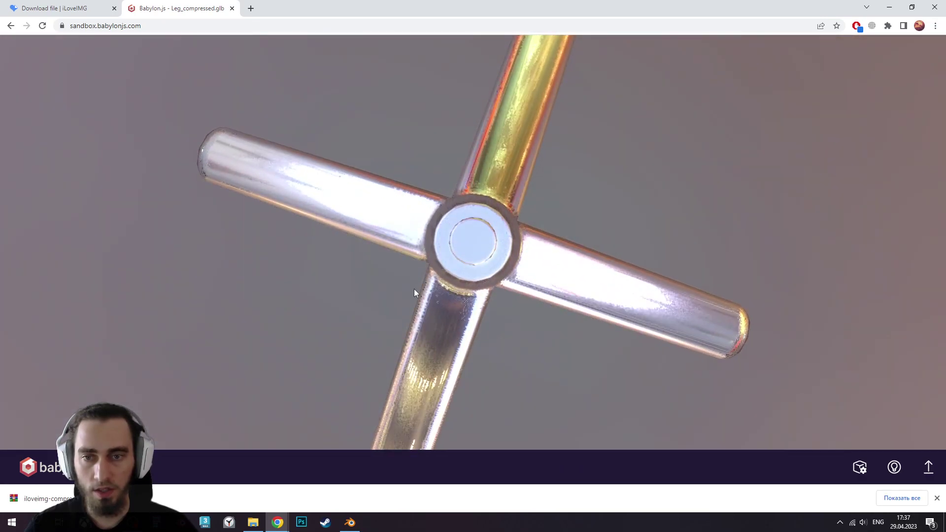
{"action": "mouse_move", "coordinate": [456, 293]}
{"action": "left_mouse_down"}
{"action": "mouse_move", "coordinate": [465, 253]}
{"action": "mouse_move", "coordinate": [520, 153]}
{"action": "mouse_move", "coordinate": [565, 252]}
{"action": "left_mouse_up"}
{"action": "mouse_move", "coordinate": [702, 232]}
{"action": "left_mouse_down"}
{"action": "mouse_move", "coordinate": [529, 204]}
{"action": "mouse_move", "coordinate": [504, 181]}
{"action": "mouse_move", "coordinate": [462, 185]}
{"action": "mouse_move", "coordinate": [460, 221]}
{"action": "left_mouse_up"}
{"action": "mouse_move", "coordinate": [451, 188]}
{"action": "left_mouse_down"}
{"action": "mouse_move", "coordinate": [470, 267]}
{"action": "mouse_move", "coordinate": [438, 268]}
{"action": "mouse_move", "coordinate": [460, 277]}
{"action": "mouse_move", "coordinate": [415, 262]}
{"action": "left_mouse_up"}
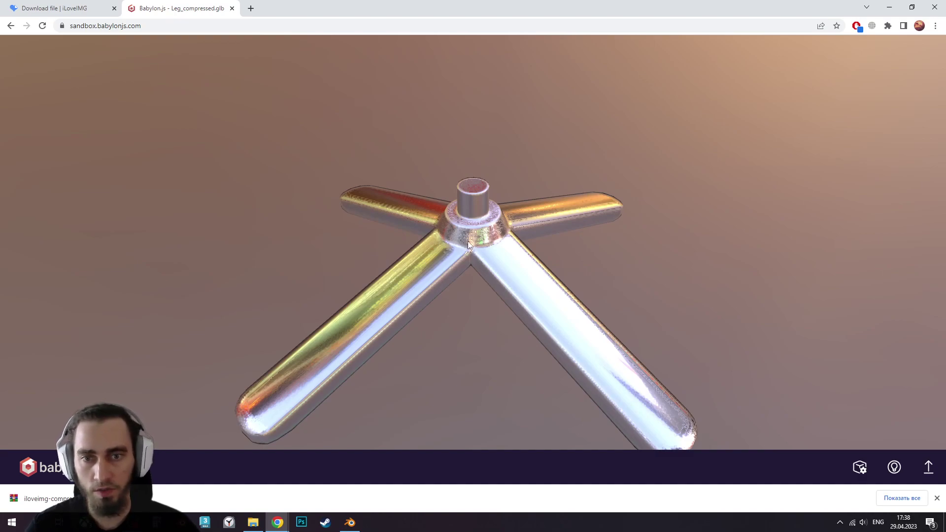
{"action": "mouse_move", "coordinate": [464, 222]}
{"action": "left_mouse_down"}
{"action": "mouse_move", "coordinate": [497, 264]}
{"action": "mouse_move", "coordinate": [414, 268]}
{"action": "mouse_move", "coordinate": [461, 273]}
{"action": "mouse_move", "coordinate": [441, 277]}
{"action": "mouse_move", "coordinate": [453, 279]}
{"action": "left_mouse_up"}
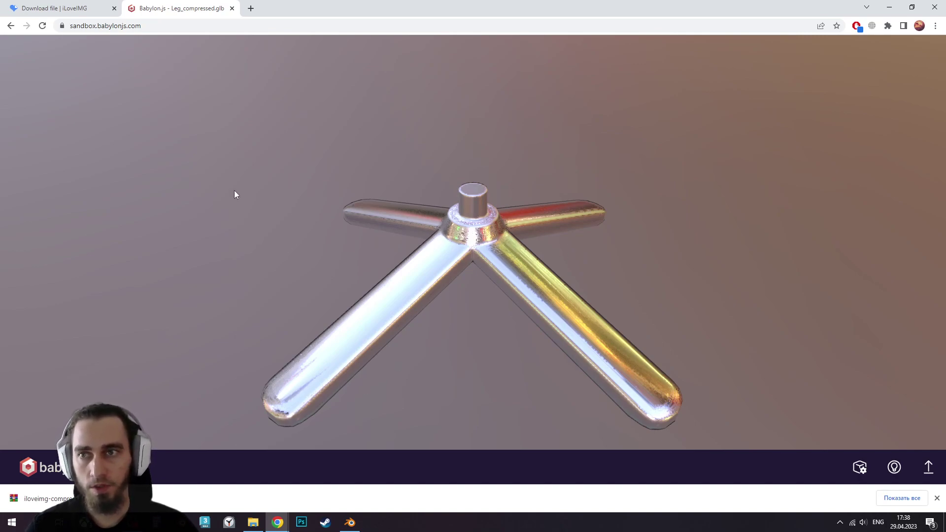
{"action": "left_click", "coordinate": [45, 10]}
{"action": "left_click", "coordinate": [64, 55]}
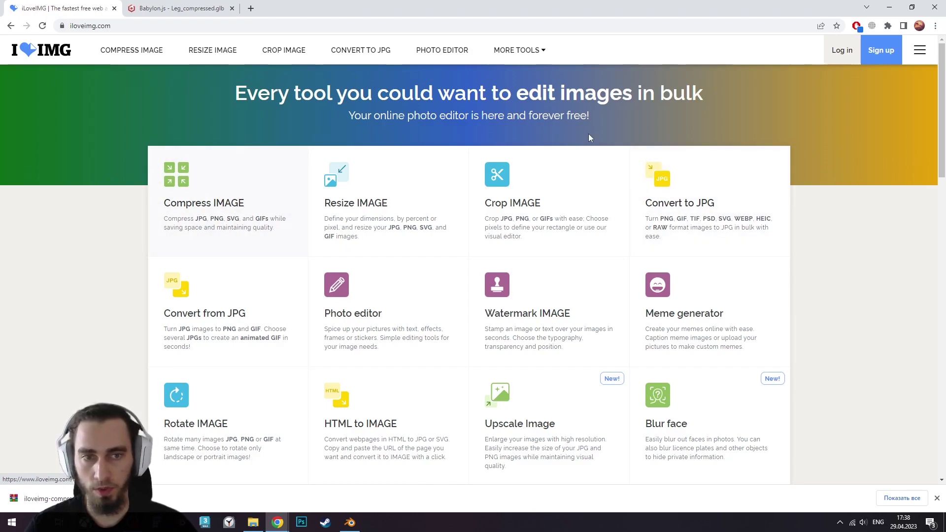
Open the Bed > Textures folder and the iLoveIMG Compress IMAGE tool
{"action": "left_click", "coordinate": [254, 523]}
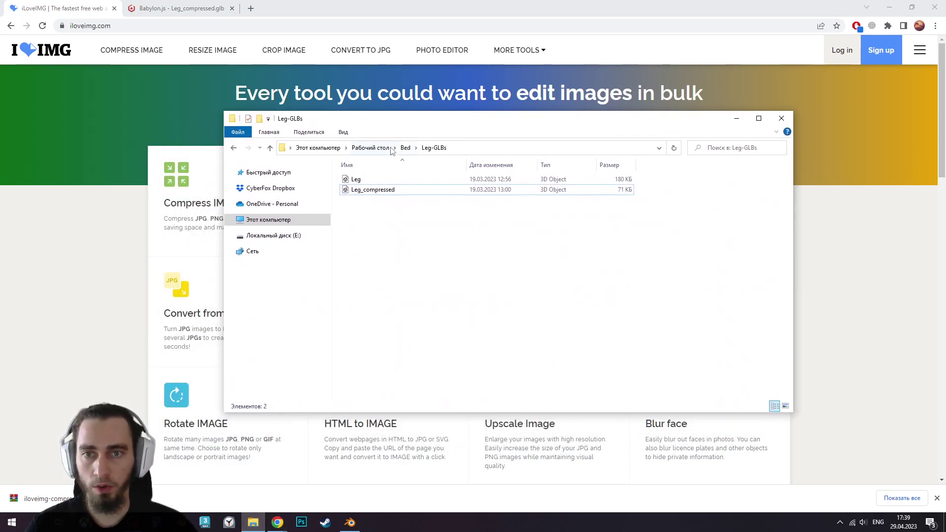
{"action": "left_click", "coordinate": [405, 147]}
{"action": "left_click_drag", "start_coordinate": [394, 127], "coordinate": [495, 121]}
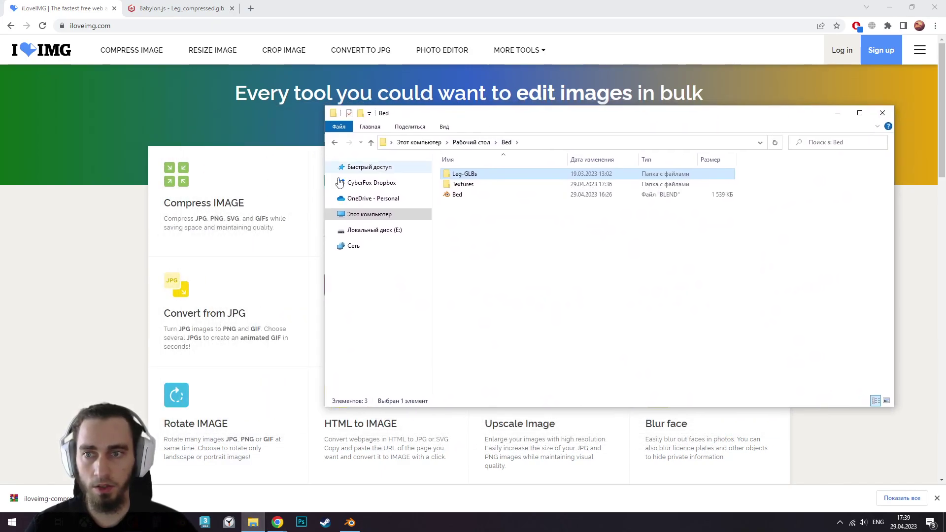
{"action": "left_click", "coordinate": [493, 185]}
{"action": "double_click", "coordinate": [493, 185]}
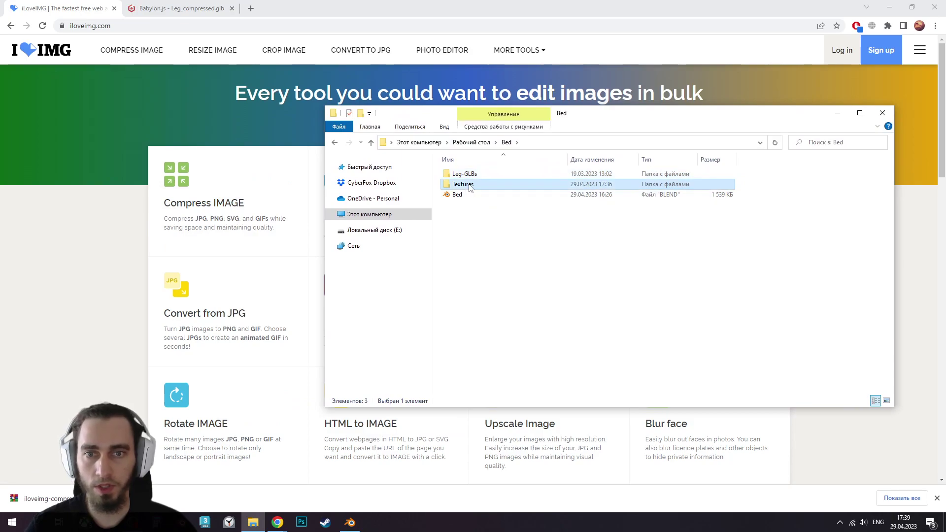
{"action": "left_click", "coordinate": [194, 210]}
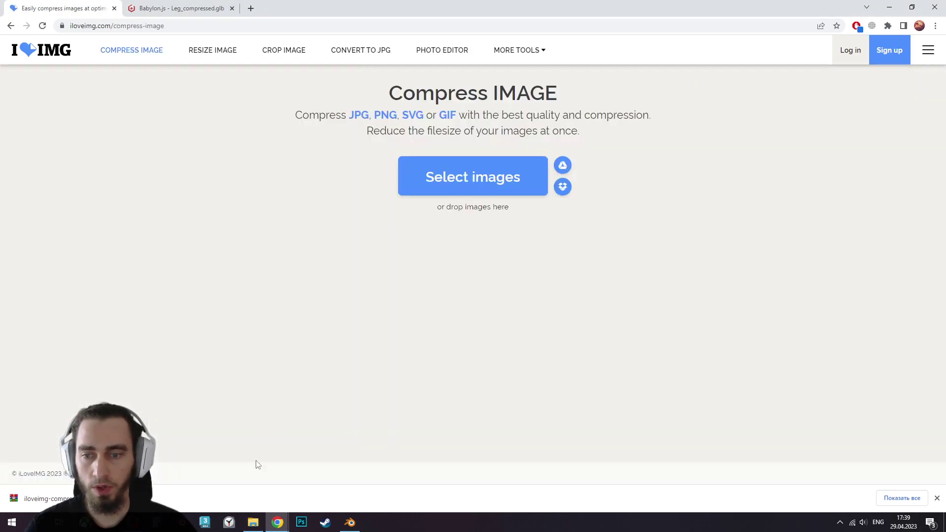
Upload Bed_normal to the compression page and compress it
{"action": "left_click", "coordinate": [253, 523]}
{"action": "left_click_drag", "start_coordinate": [551, 120], "coordinate": [624, 172]}
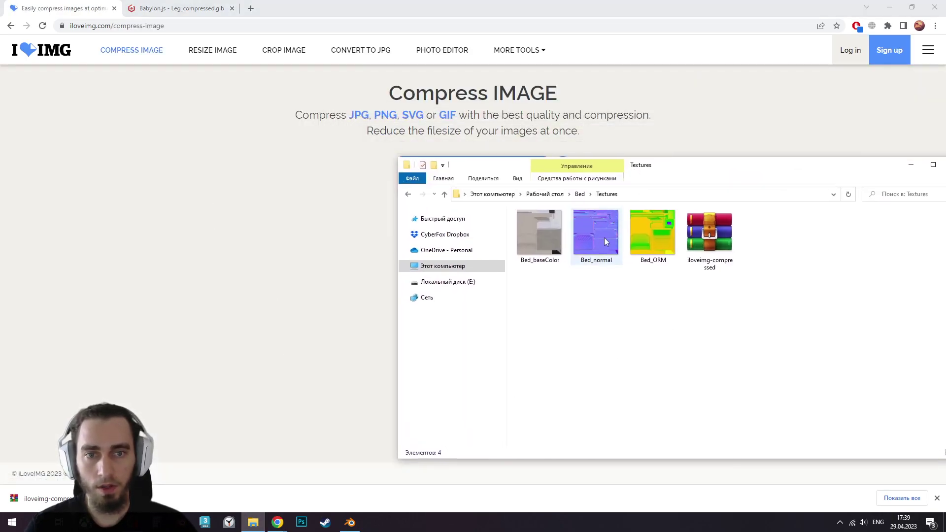
{"action": "left_click_drag", "start_coordinate": [605, 243], "coordinate": [419, 119]}
{"action": "left_click", "coordinate": [808, 455]}
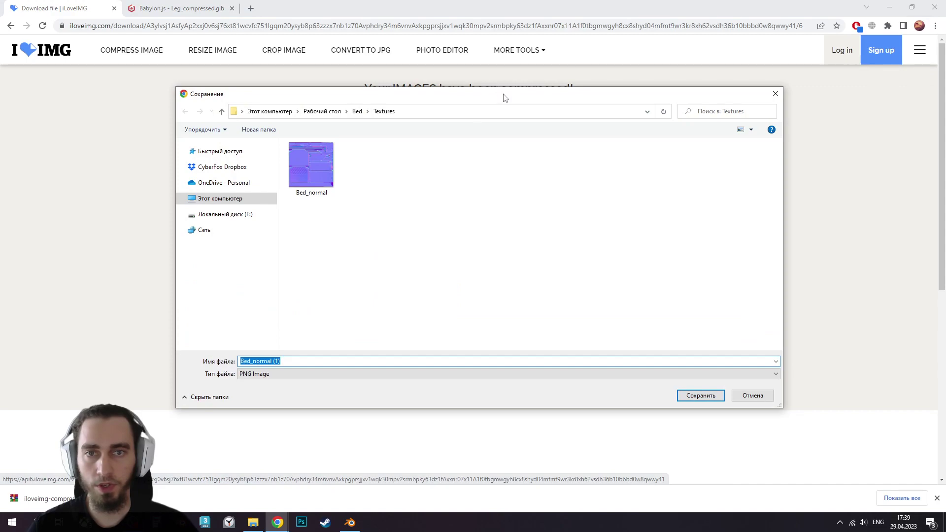
Save the compressed image over the existing Bed_normal in Textures, confirming the replacement
{"action": "left_click_drag", "start_coordinate": [503, 98], "coordinate": [467, 278]}
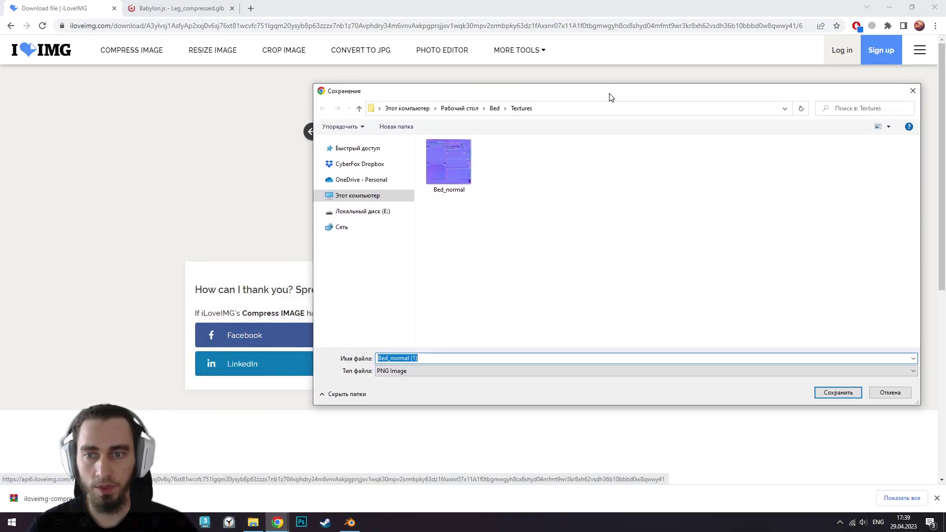
{"action": "left_click_drag", "start_coordinate": [441, 291], "coordinate": [612, 94]}
{"action": "left_click", "coordinate": [449, 169]}
{"action": "left_click", "coordinate": [839, 389]}
{"action": "left_click", "coordinate": [502, 268]}
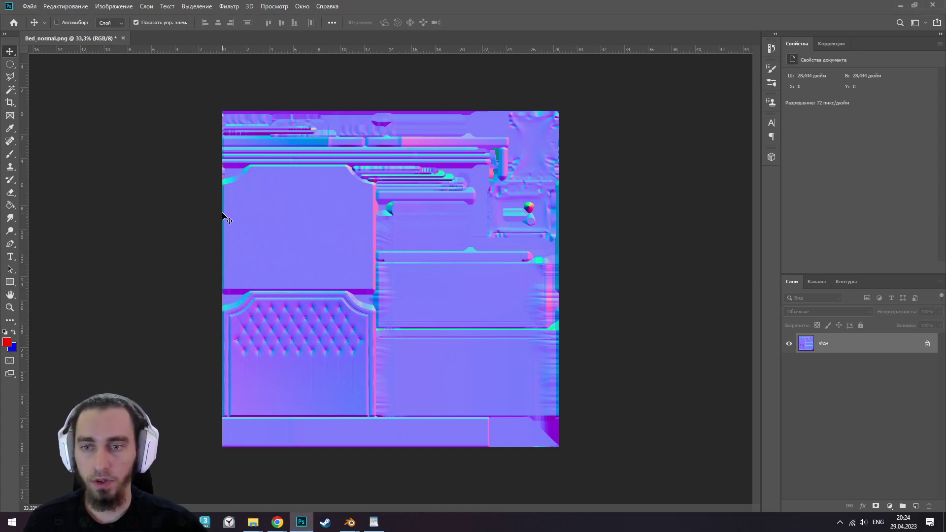
Save Bed_normal as a JPEG in the Textures folder at quality 9
{"action": "left_click", "coordinate": [29, 6]}
{"action": "left_click", "coordinate": [52, 120]}
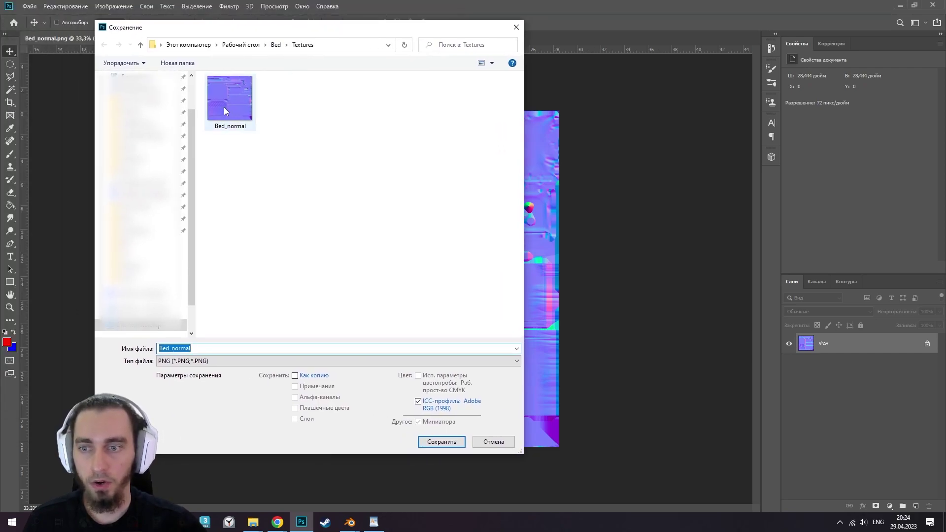
{"action": "left_click", "coordinate": [205, 360]}
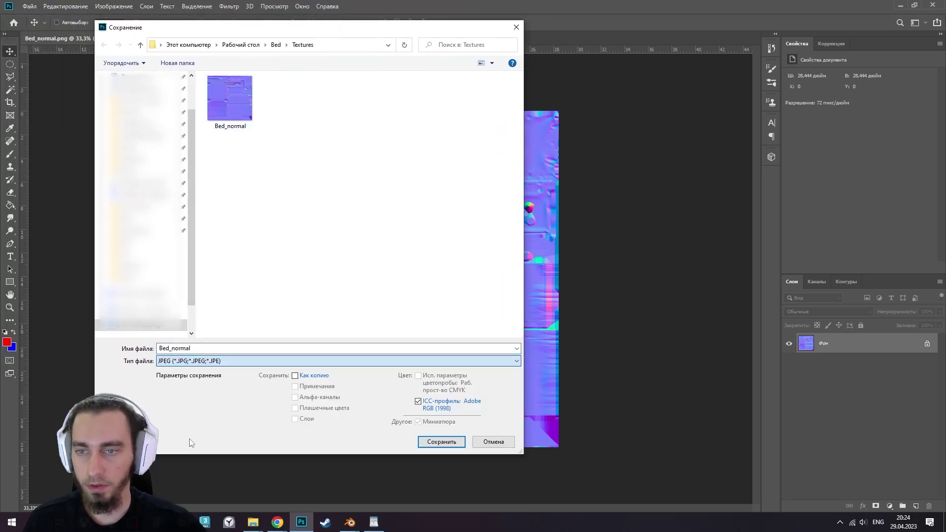
{"action": "left_click", "coordinate": [190, 443]}
{"action": "left_click", "coordinate": [440, 440]}
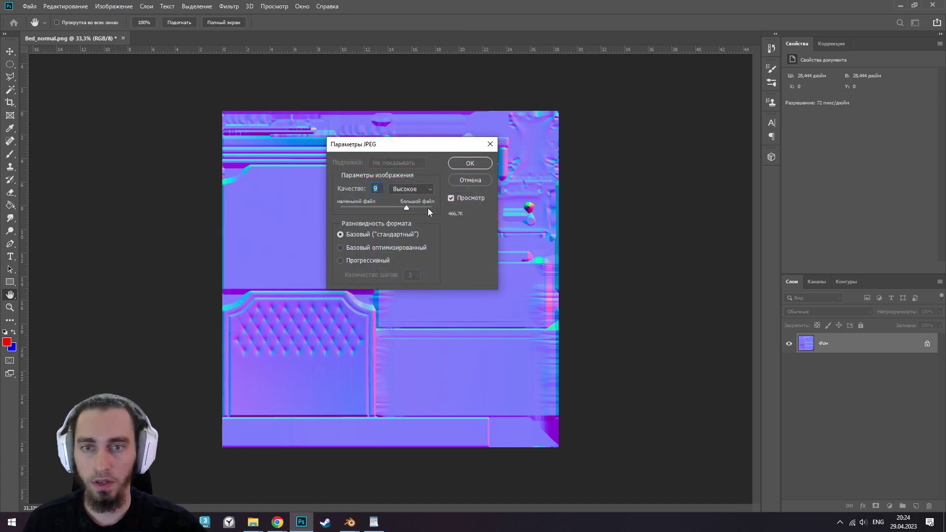
{"action": "left_click_drag", "start_coordinate": [418, 145], "coordinate": [436, 145]}
{"action": "left_click_drag", "start_coordinate": [425, 207], "coordinate": [428, 207]}
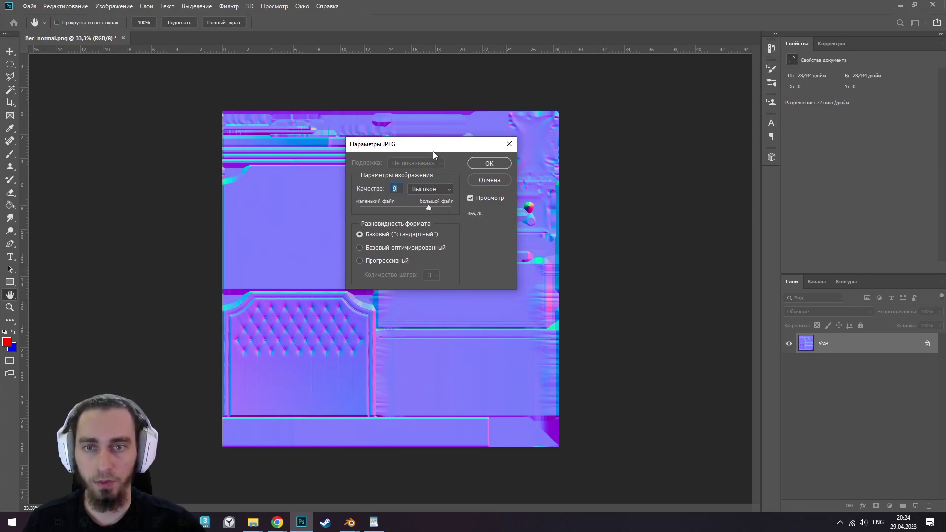
{"action": "left_click_drag", "start_coordinate": [434, 146], "coordinate": [316, 124]}
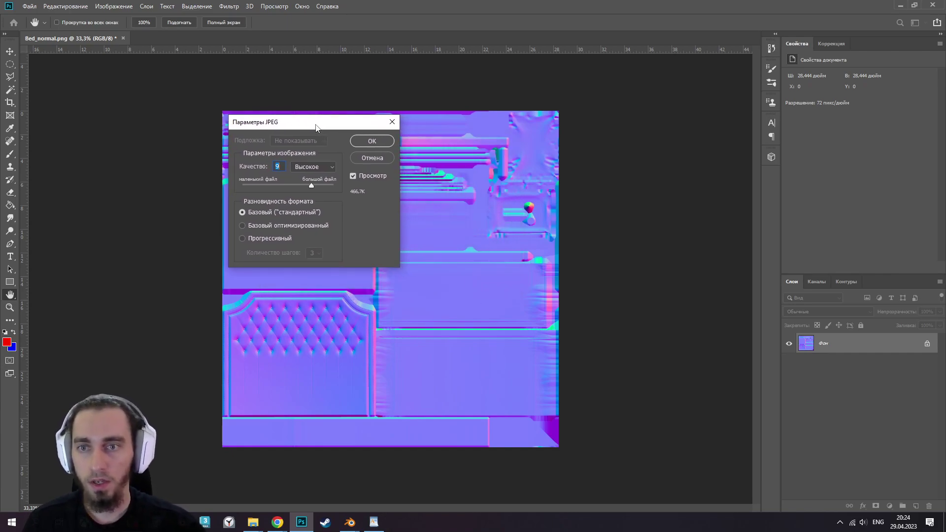
{"action": "left_click_drag", "start_coordinate": [316, 127], "coordinate": [311, 126]}
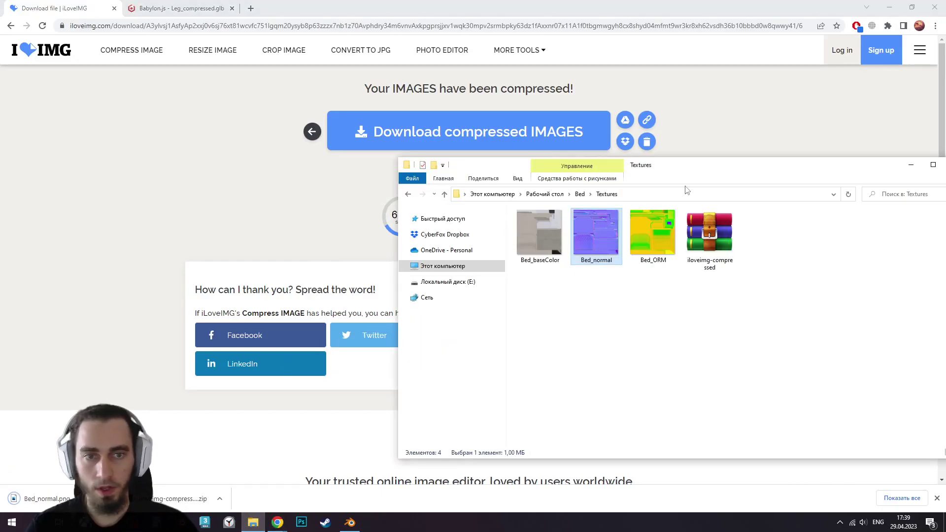
Delete the iloveimg-compressed archive from Textures and switch back to Blender
{"action": "left_click_drag", "start_coordinate": [702, 166], "coordinate": [532, 141]}
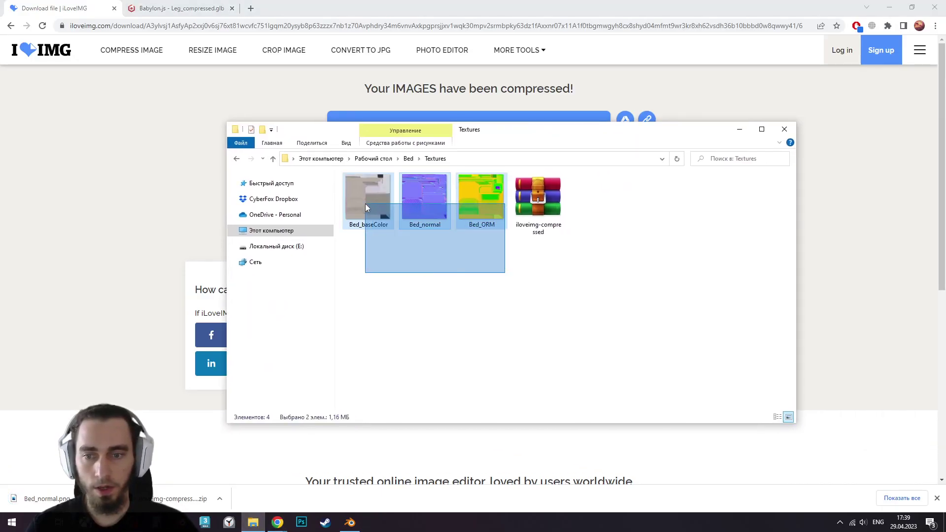
{"action": "left_click_drag", "start_coordinate": [502, 275], "coordinate": [366, 203]}
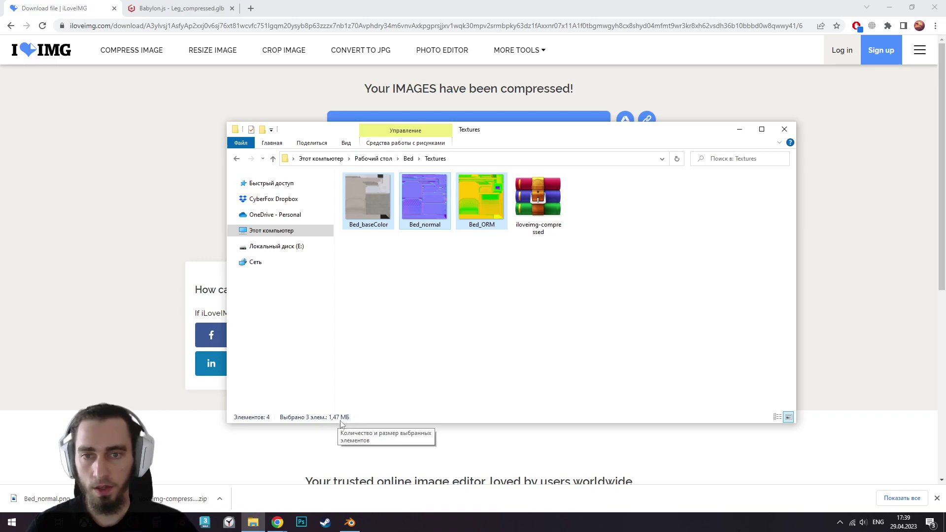
{"action": "left_click", "coordinate": [538, 203]}
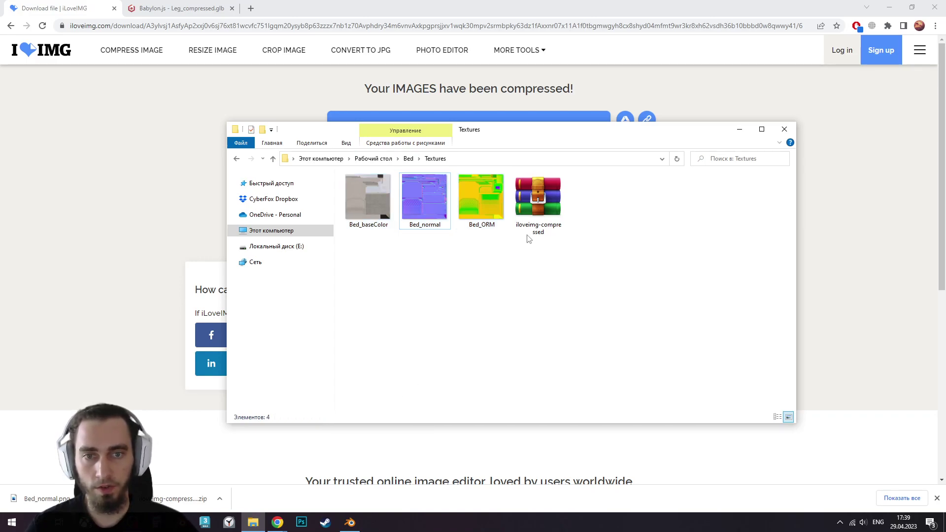
{"action": "key", "text": "Delete"}
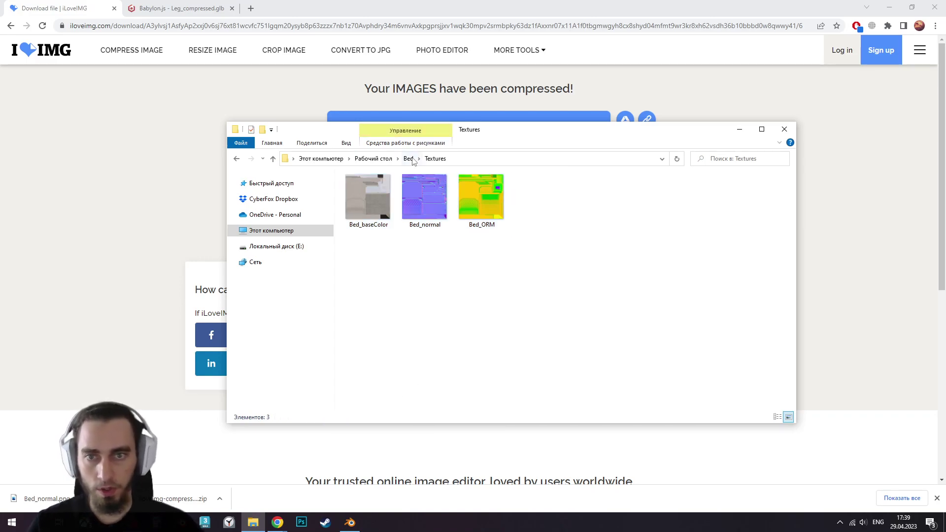
{"action": "left_click_drag", "start_coordinate": [512, 131], "coordinate": [0, 148]}
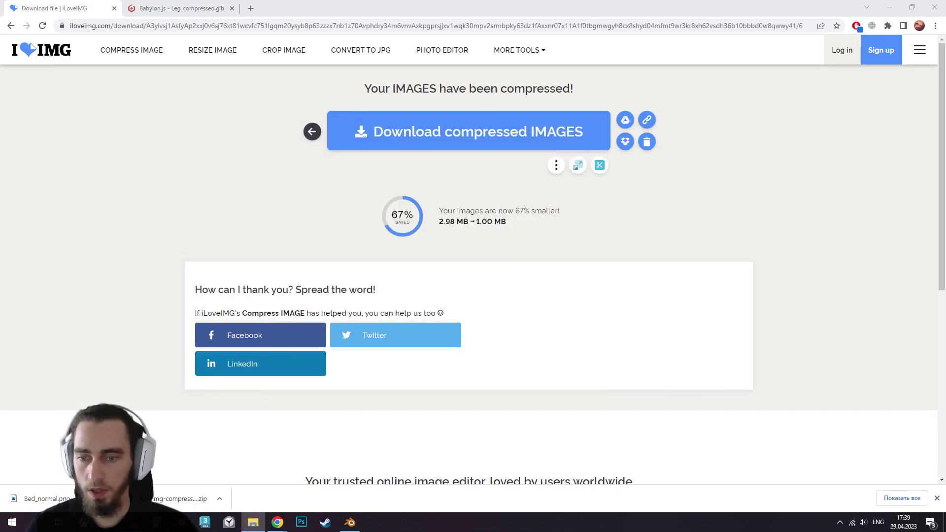
{"action": "left_click", "coordinate": [349, 522]}
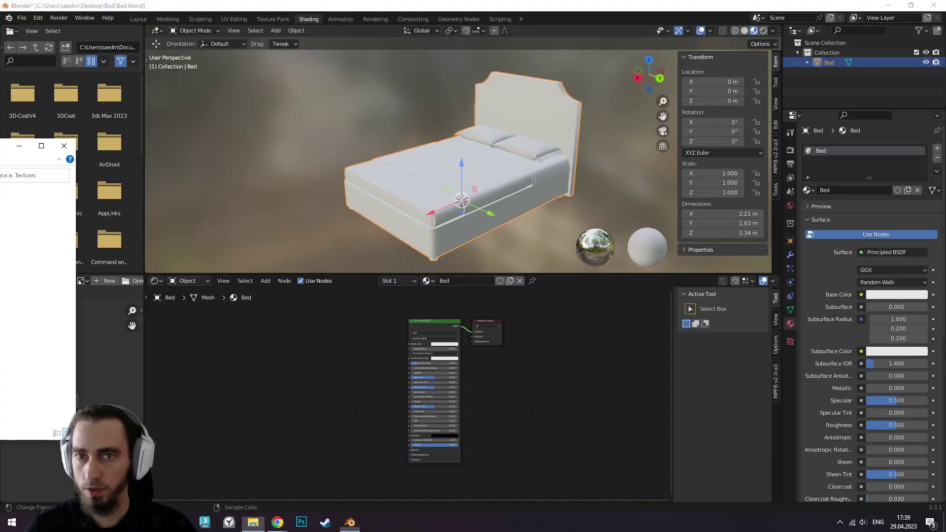
Drag Bed_baseColor, Bed_normal and Bed_ORM from Explorer into the Shader Editor
{"action": "left_click_drag", "start_coordinate": [22, 144], "coordinate": [745, 37]}
{"action": "mouse_move", "coordinate": [516, 46]}
{"action": "left_mouse_down"}
{"action": "mouse_move", "coordinate": [601, 246]}
{"action": "mouse_move", "coordinate": [729, 57]}
{"action": "left_mouse_up"}
{"action": "left_click", "coordinate": [602, 124]}
{"action": "left_click_drag", "start_coordinate": [606, 123], "coordinate": [328, 334]}
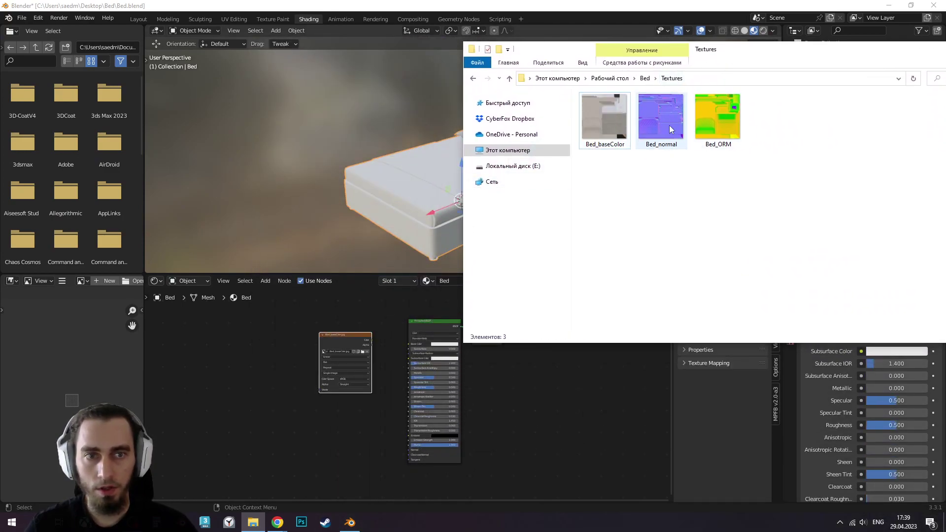
{"action": "left_click_drag", "start_coordinate": [666, 129], "coordinate": [327, 444]}
{"action": "left_click_drag", "start_coordinate": [717, 155], "coordinate": [244, 399]}
{"action": "left_click", "coordinate": [908, 48]}
Get the Explorer window out of the way and enlarge the node editor
{"action": "left_click", "coordinate": [718, 78]}
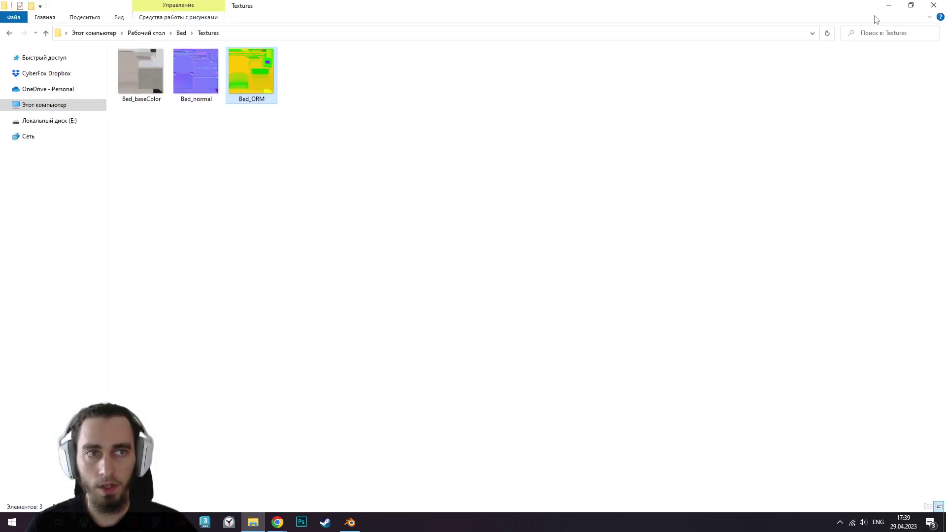
{"action": "left_click", "coordinate": [911, 6]}
{"action": "left_click", "coordinate": [693, 78]}
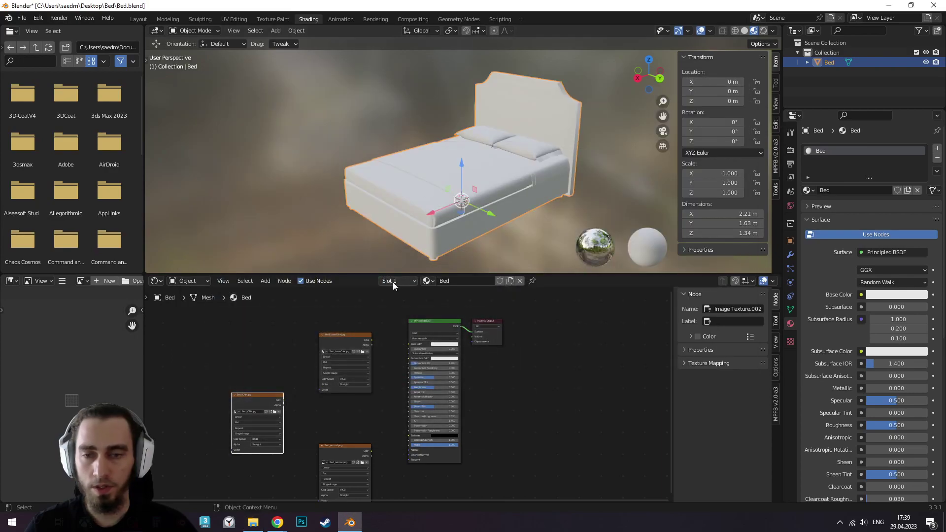
{"action": "mouse_move", "coordinate": [435, 275]}
{"action": "left_mouse_down"}
{"action": "mouse_move", "coordinate": [435, 156]}
{"action": "mouse_move", "coordinate": [432, 175]}
{"action": "left_mouse_up"}
{"action": "scroll", "coordinate": [325, 305], "scroll_direction": "up", "scroll_amount": 3}
{"action": "scroll", "coordinate": [393, 312], "scroll_direction": "up", "scroll_amount": 1}
Connect Bed_baseColor to the Principled BSDF's Base Color and reposition Bed_normal
{"action": "mouse_move", "coordinate": [348, 296]}
{"action": "left_mouse_down"}
{"action": "mouse_move", "coordinate": [381, 278]}
{"action": "mouse_move", "coordinate": [451, 322]}
{"action": "left_mouse_up"}
{"action": "middle_click_drag", "start_coordinate": [435, 332], "coordinate": [389, 380]}
{"action": "left_click_drag", "start_coordinate": [389, 381], "coordinate": [346, 351]}
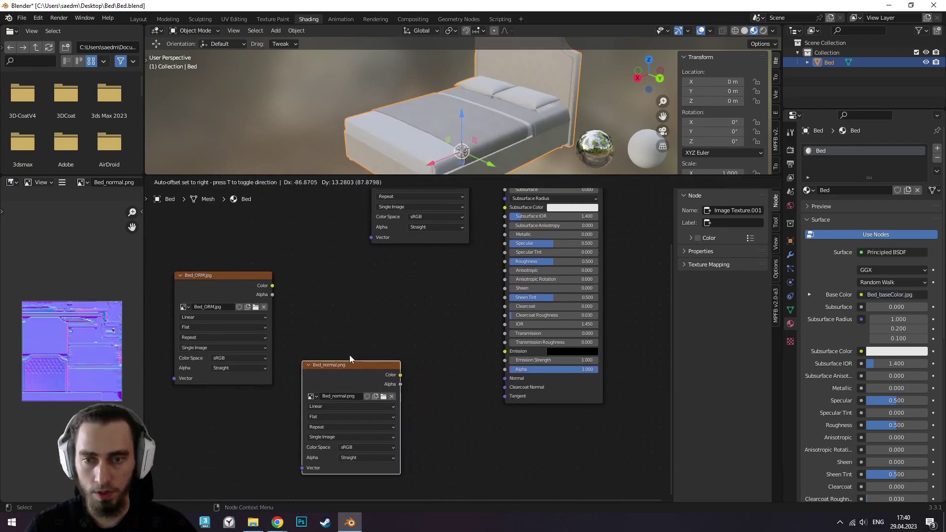
{"action": "left_click_drag", "start_coordinate": [398, 376], "coordinate": [389, 355]}
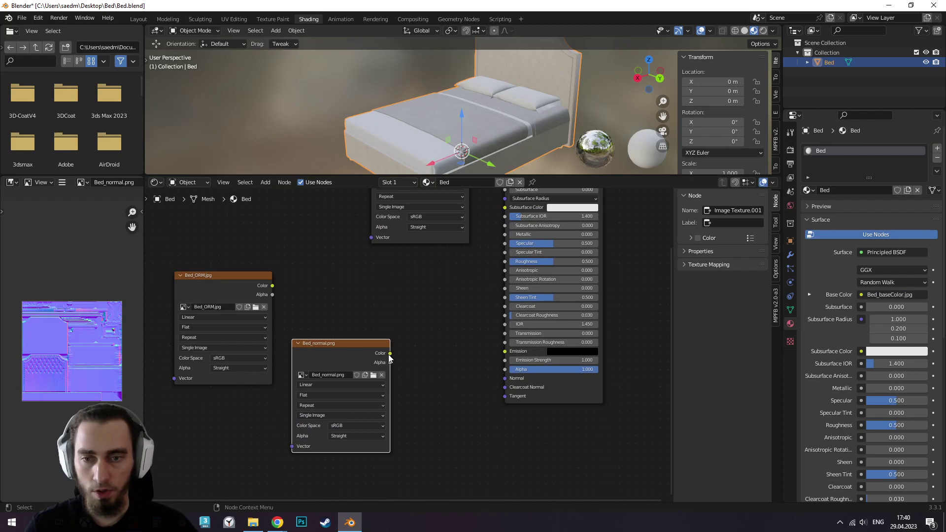
Add a Normal Map node linking Bed_normal's colour into the BSDF's Normal
{"action": "key", "text": "shift+a"}
{"action": "type", "text": "normal"}
{"action": "key", "text": "Down"}
{"action": "key", "text": "Return"}
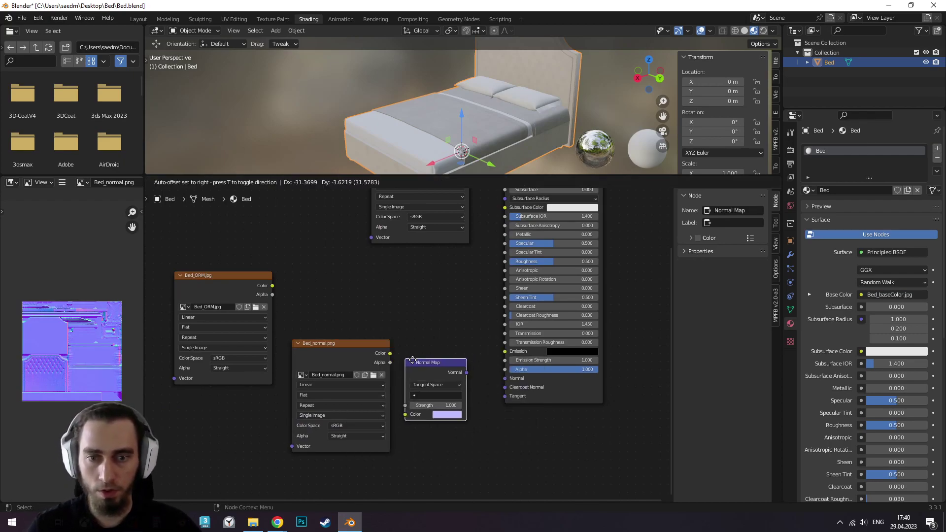
{"action": "left_click", "coordinate": [425, 356]}
{"action": "left_click_drag", "start_coordinate": [390, 354], "coordinate": [415, 413]}
{"action": "left_click_drag", "start_coordinate": [478, 369], "coordinate": [506, 379]}
{"action": "left_click_drag", "start_coordinate": [369, 345], "coordinate": [374, 363]}
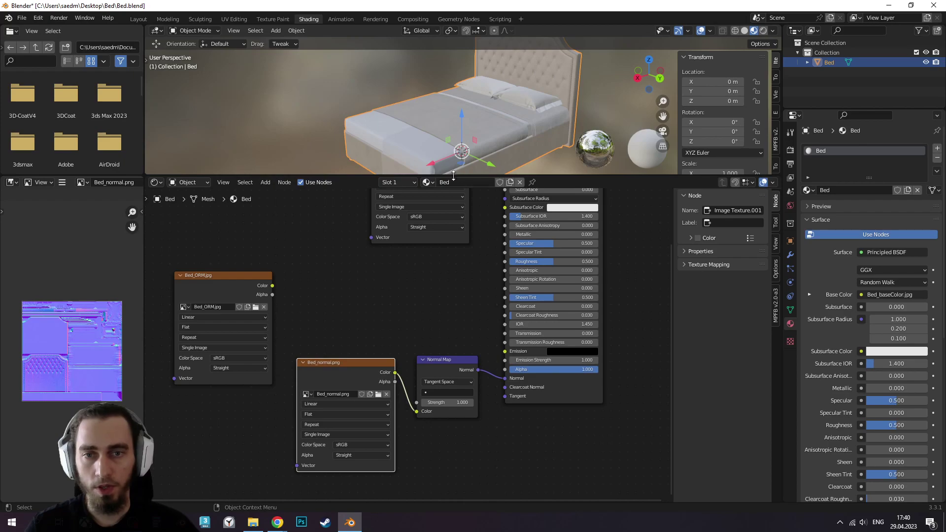
Set Bed_normal's Color Space to Non-Color and enlarge the 3D preview
{"action": "left_click_drag", "start_coordinate": [454, 178], "coordinate": [453, 241]}
{"action": "middle_click_drag", "start_coordinate": [443, 207], "coordinate": [481, 194]}
{"action": "scroll", "coordinate": [361, 414], "scroll_direction": "up", "scroll_amount": 1}
{"action": "scroll", "coordinate": [361, 414], "scroll_direction": "up", "scroll_amount": 1}
{"action": "scroll", "coordinate": [362, 429], "scroll_direction": "up", "scroll_amount": 1}
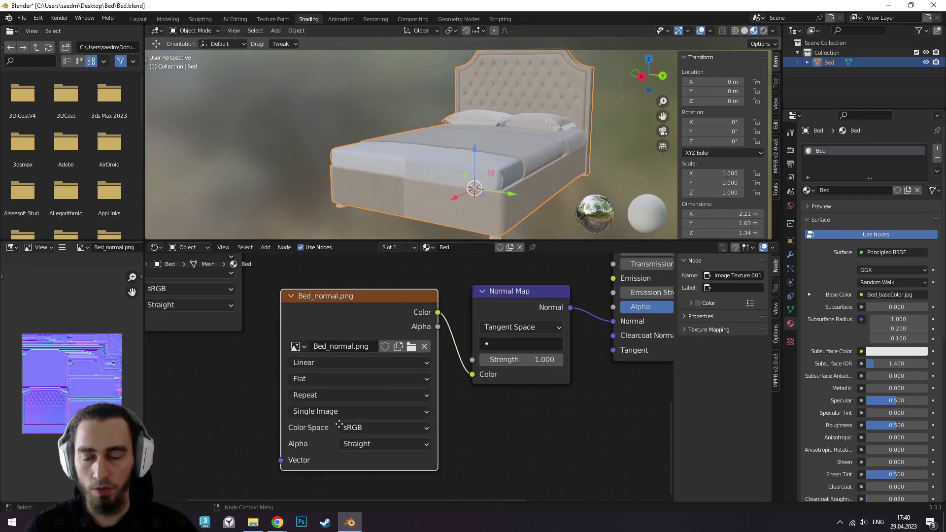
{"action": "scroll", "coordinate": [366, 427], "scroll_direction": "up", "scroll_amount": 1}
{"action": "left_click", "coordinate": [405, 413]}
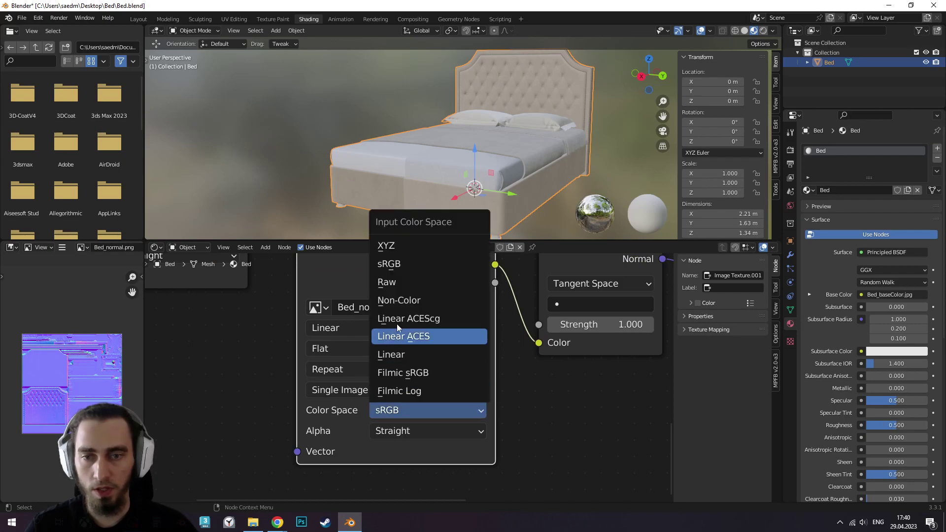
{"action": "left_click", "coordinate": [399, 300]}
{"action": "scroll", "coordinate": [402, 181], "scroll_direction": "up", "scroll_amount": 4}
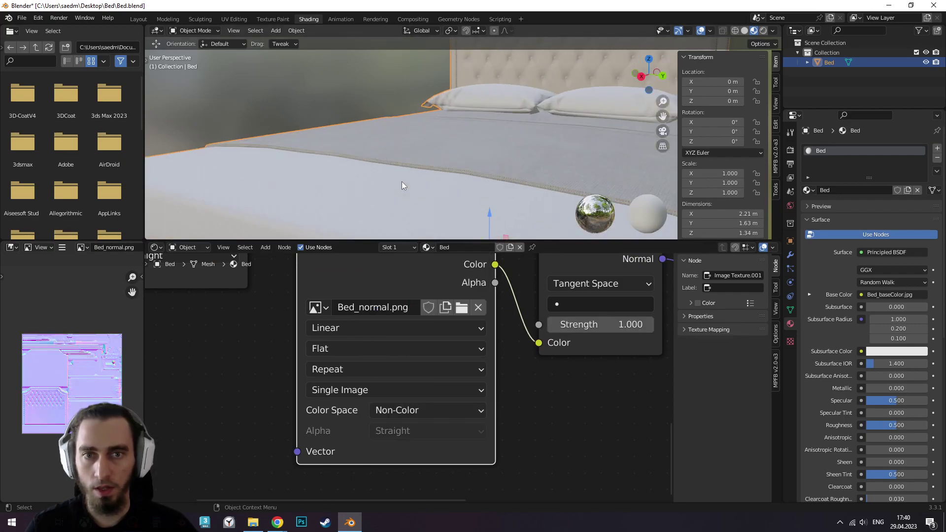
{"action": "scroll", "coordinate": [432, 177], "scroll_direction": "down", "scroll_amount": 4}
{"action": "middle_click_drag", "start_coordinate": [432, 177], "coordinate": [414, 176]}
{"action": "scroll", "coordinate": [407, 183], "scroll_direction": "down", "scroll_amount": 3}
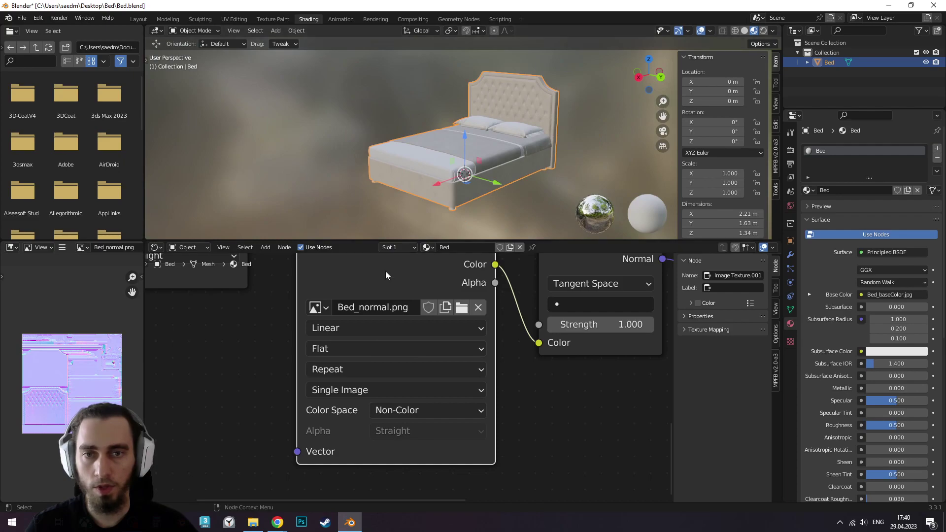
{"action": "scroll", "coordinate": [370, 333], "scroll_direction": "down", "scroll_amount": 2}
{"action": "scroll", "coordinate": [344, 399], "scroll_direction": "down", "scroll_amount": 2}
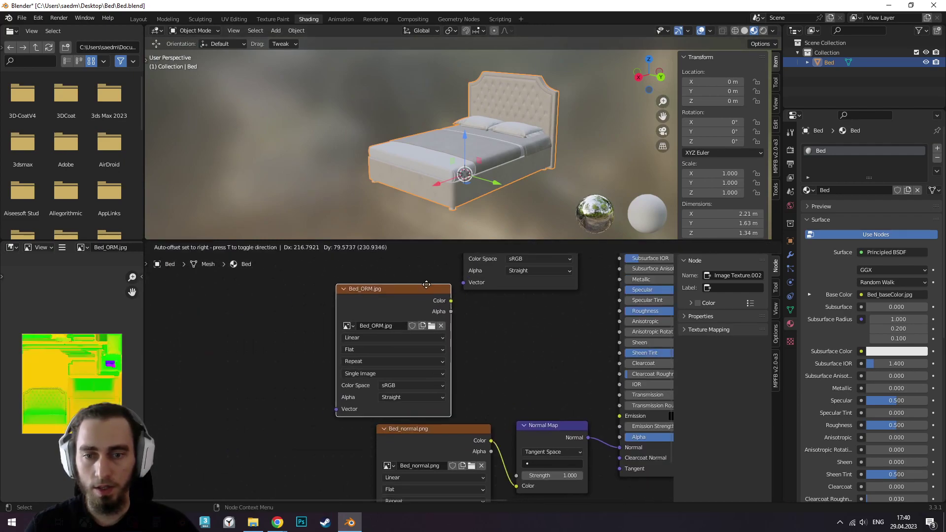
Switch Bed_ORM's Color Space from sRGB to Non-Color, rearranging nearby nodes
{"action": "left_click_drag", "start_coordinate": [297, 342], "coordinate": [373, 299]}
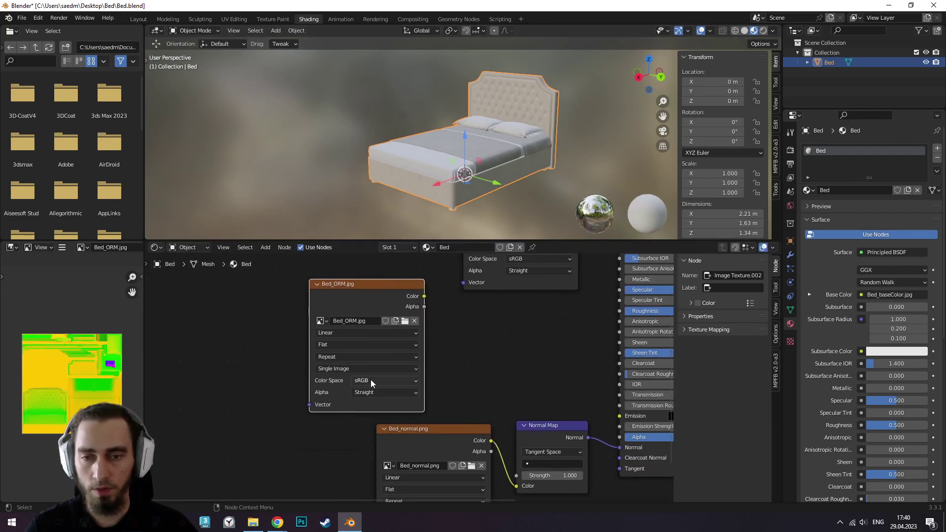
{"action": "left_click", "coordinate": [370, 379]}
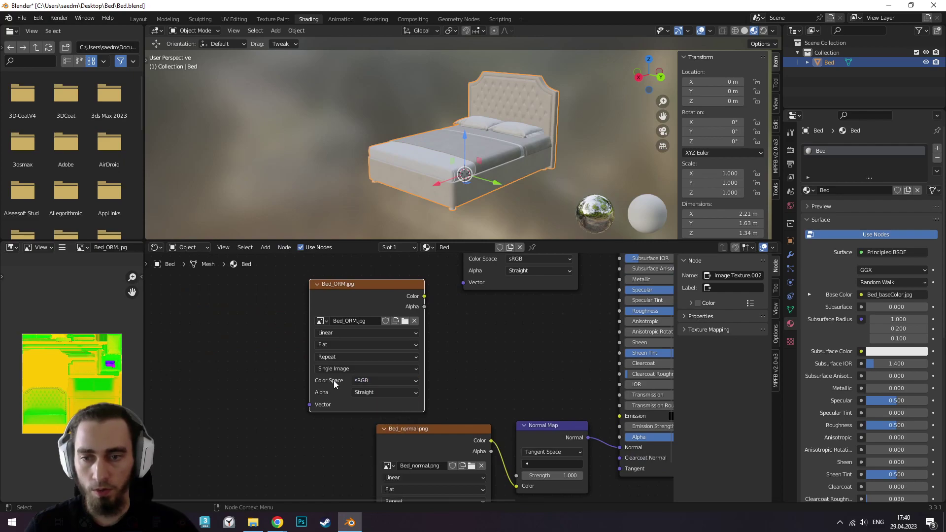
{"action": "left_click", "coordinate": [361, 382]}
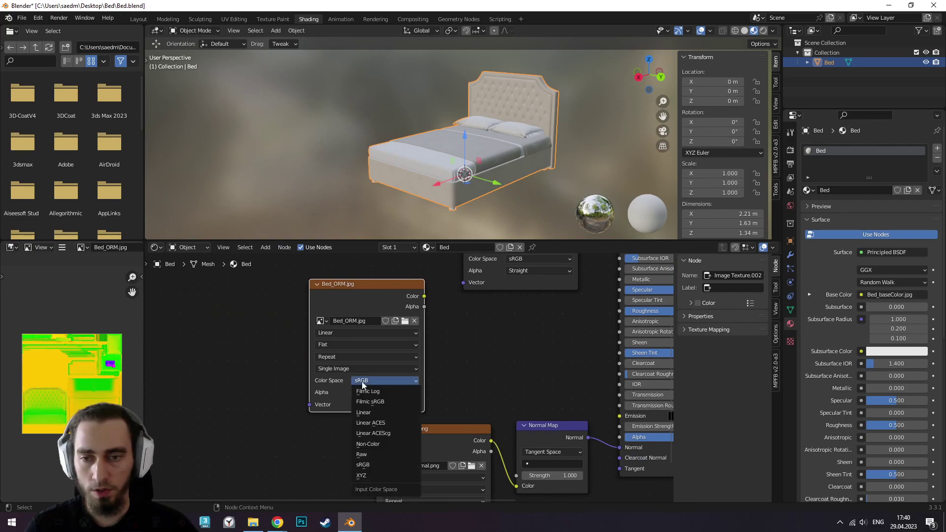
{"action": "left_click", "coordinate": [389, 444]}
{"action": "scroll", "coordinate": [451, 348], "scroll_direction": "down", "scroll_amount": 2}
{"action": "left_click_drag", "start_coordinate": [455, 325], "coordinate": [463, 297]}
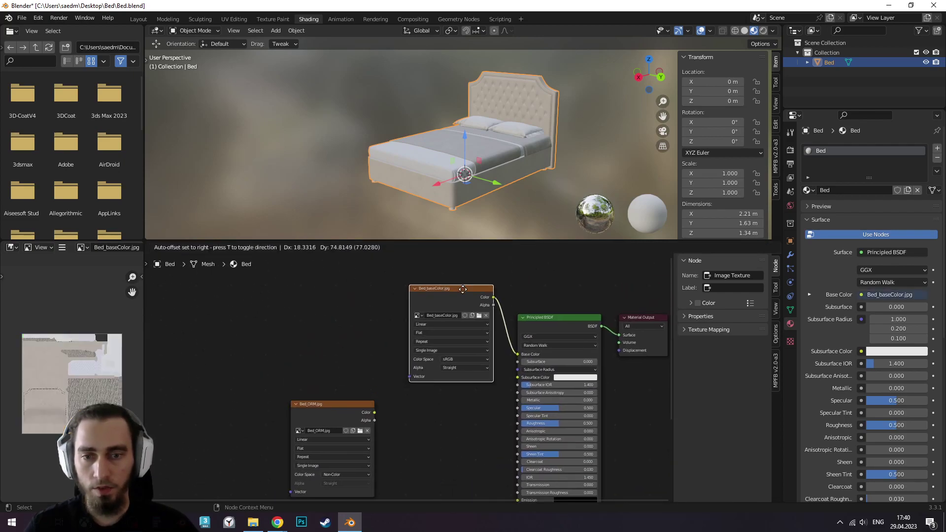
{"action": "left_click", "coordinate": [312, 416]}
{"action": "mouse_move", "coordinate": [354, 391]}
{"action": "middle_mouse_down"}
{"action": "mouse_move", "coordinate": [395, 363]}
{"action": "mouse_move", "coordinate": [367, 348]}
{"action": "middle_mouse_up"}
{"action": "scroll", "coordinate": [394, 363], "scroll_direction": "up", "scroll_amount": 2}
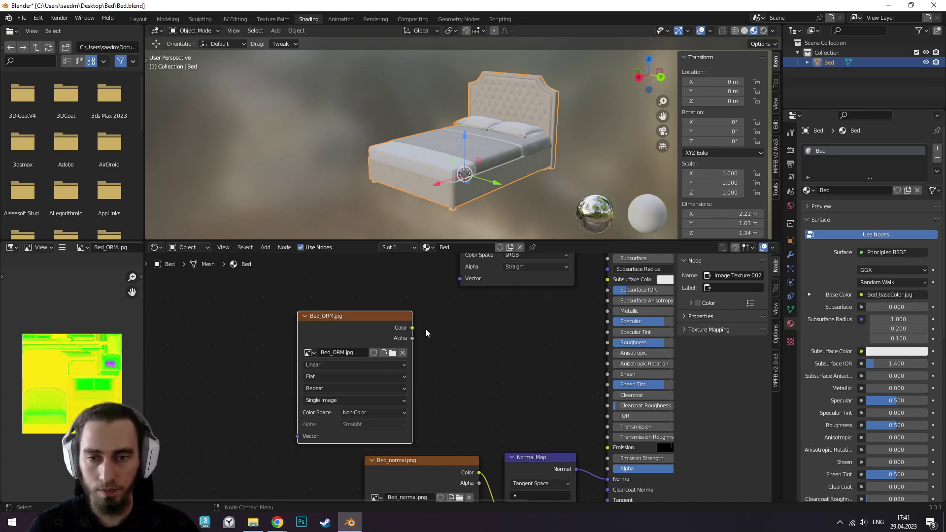
{"action": "left_click_drag", "start_coordinate": [368, 336], "coordinate": [370, 331]}
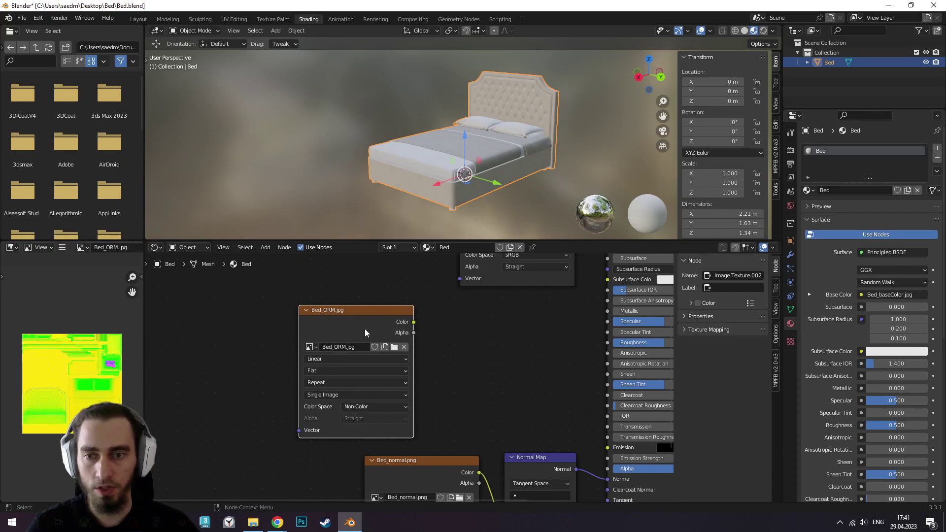
{"action": "mouse_move", "coordinate": [419, 339]}
{"action": "middle_mouse_down"}
{"action": "mouse_move", "coordinate": [396, 326]}
{"action": "mouse_move", "coordinate": [377, 355]}
{"action": "middle_mouse_up"}
{"action": "scroll", "coordinate": [393, 324], "scroll_direction": "down", "scroll_amount": 1}
{"action": "scroll", "coordinate": [415, 337], "scroll_direction": "down", "scroll_amount": 1}
{"action": "scroll", "coordinate": [345, 374], "scroll_direction": "up", "scroll_amount": 1}
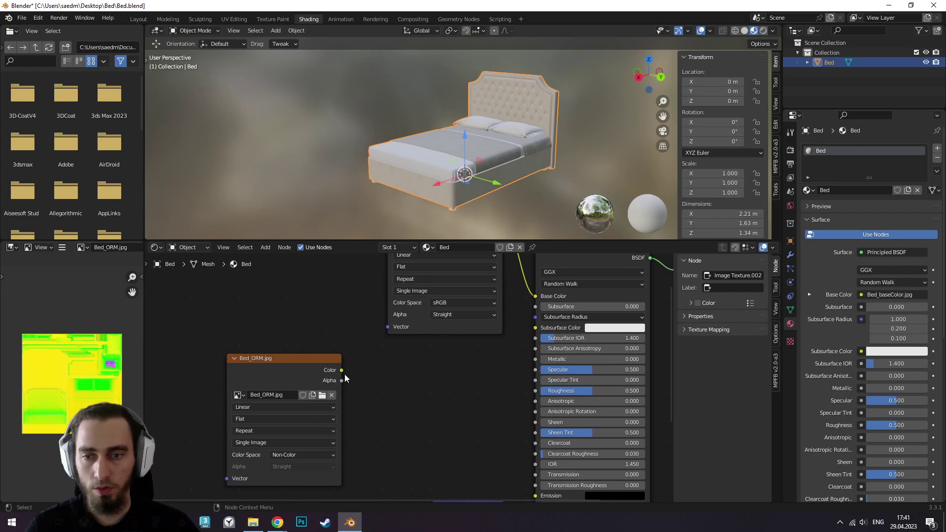
Add a Separate Color node beside Bed_ORM and feed it the ORM colour
{"action": "key", "text": "shift+a"}
{"action": "left_click", "coordinate": [377, 369]}
{"action": "type", "text": "separ"}
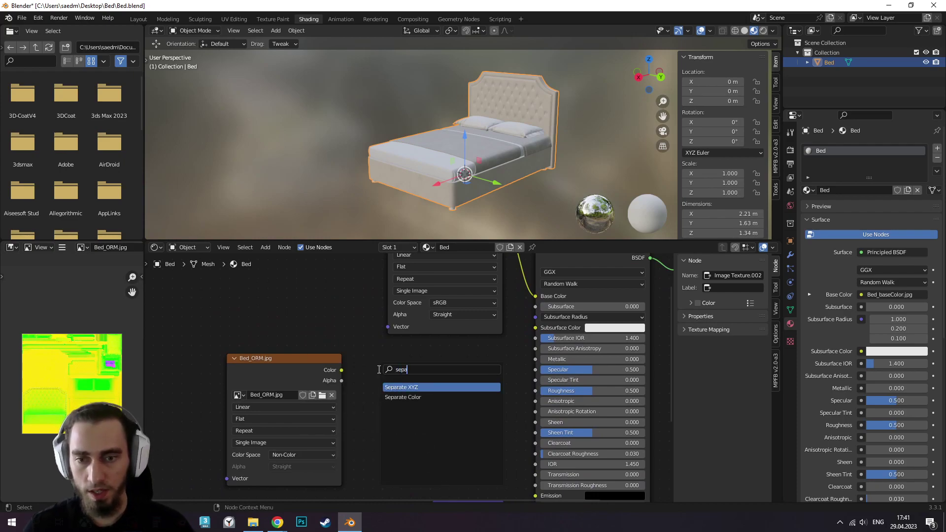
{"action": "key", "text": "Down"}
{"action": "key", "text": "Return"}
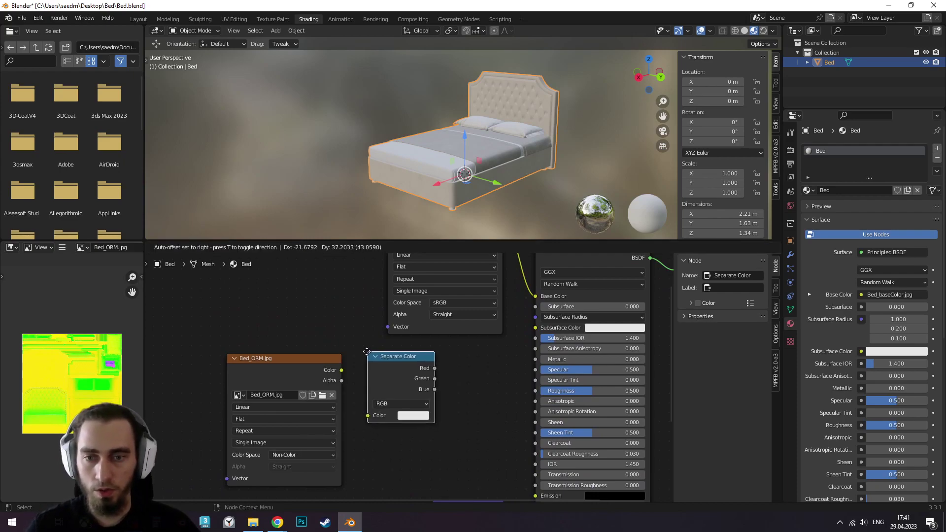
{"action": "left_click", "coordinate": [366, 353]}
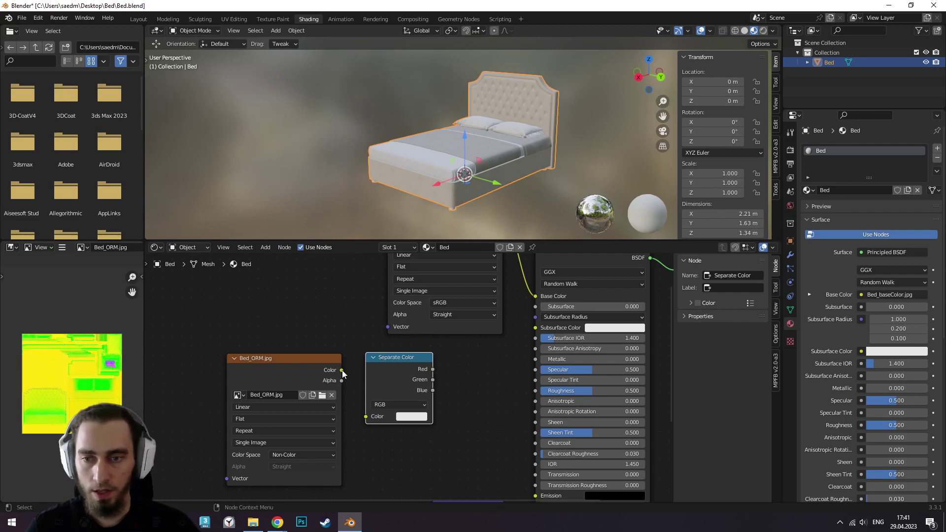
{"action": "left_click_drag", "start_coordinate": [340, 370], "coordinate": [365, 416]}
{"action": "left_click_drag", "start_coordinate": [399, 373], "coordinate": [394, 377]}
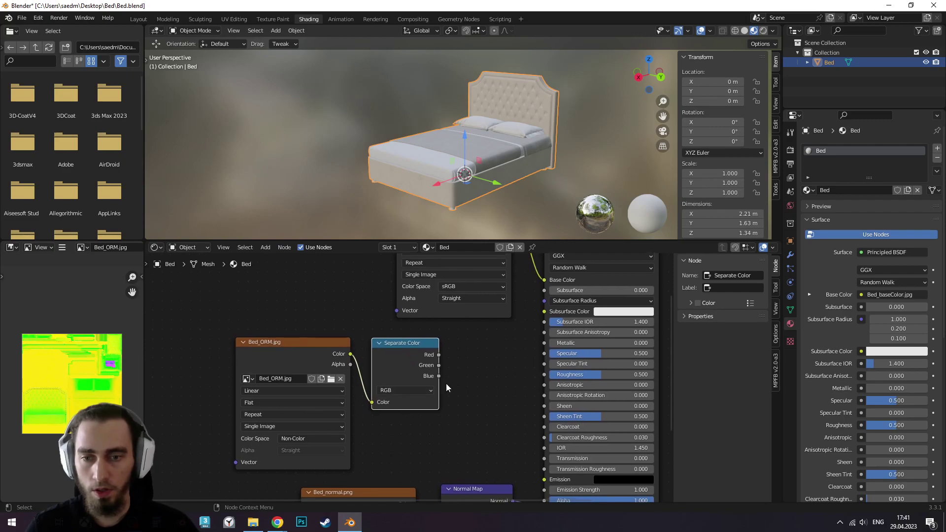
Connect the Green channel to Roughness and begin linking Blue to Metallic
{"action": "middle_click_drag", "start_coordinate": [448, 382], "coordinate": [365, 388]}
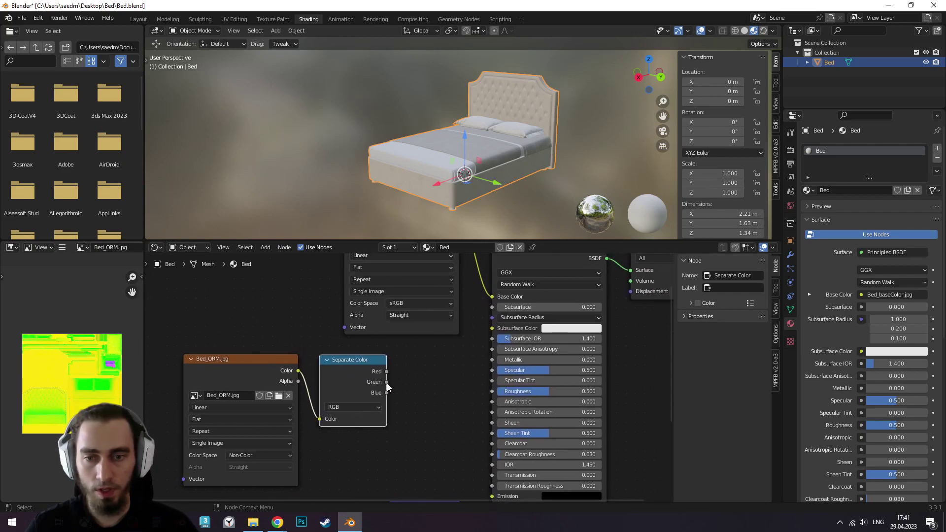
{"action": "left_click_drag", "start_coordinate": [387, 382], "coordinate": [492, 394]}
{"action": "left_click_drag", "start_coordinate": [387, 392], "coordinate": [492, 359]}
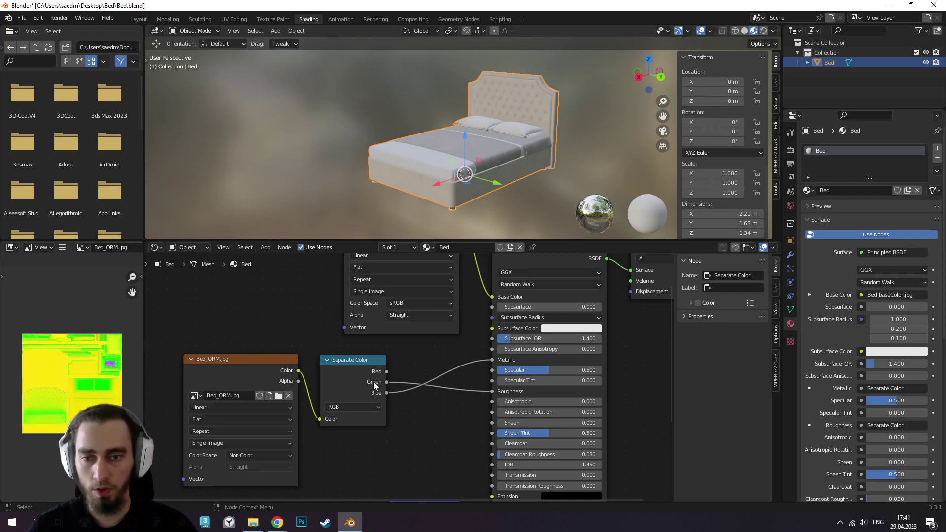
{"action": "scroll", "coordinate": [437, 415], "scroll_direction": "down", "scroll_amount": 3}
{"action": "scroll", "coordinate": [438, 415], "scroll_direction": "down", "scroll_amount": 2}
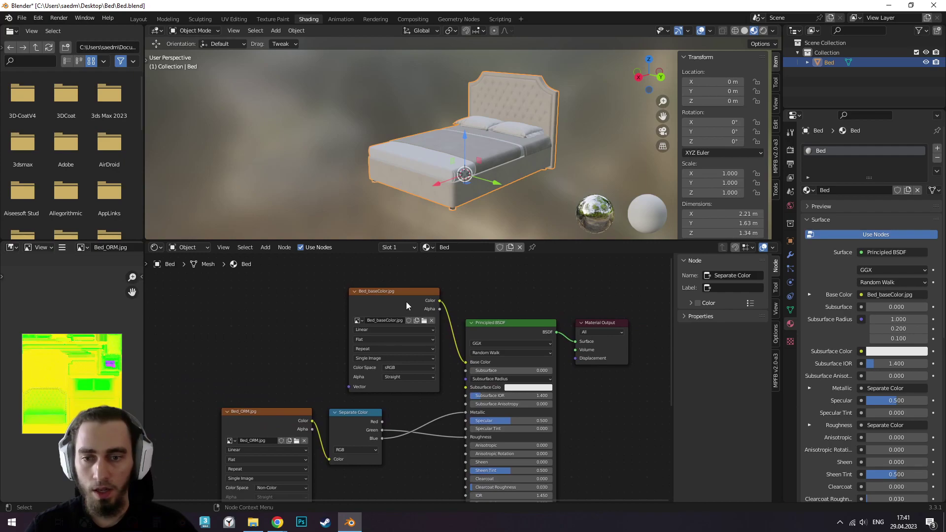
Move Bed_baseColor left, adjust the view, and bring up the Shift+A node search
{"action": "left_click_drag", "start_coordinate": [373, 302], "coordinate": [318, 300]}
{"action": "left_click", "coordinate": [318, 301]}
{"action": "middle_click_drag", "start_coordinate": [477, 412], "coordinate": [421, 345]}
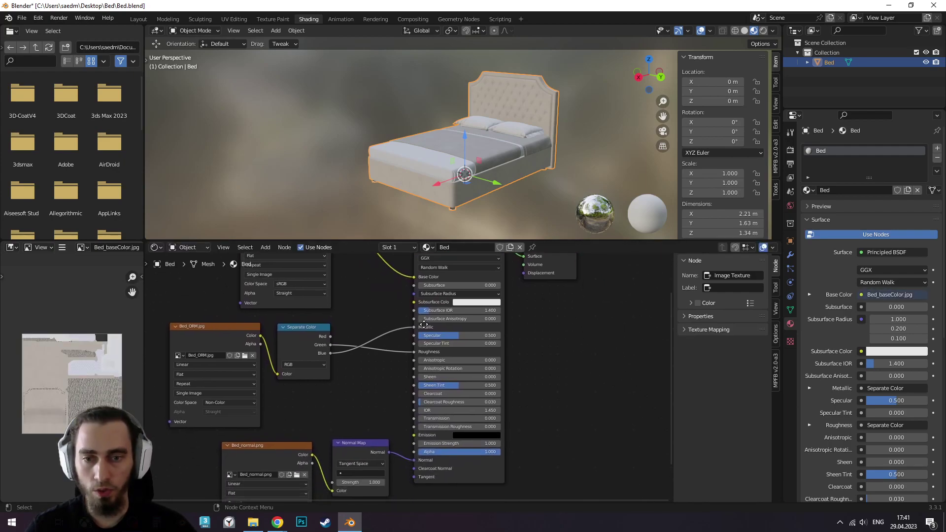
{"action": "scroll", "coordinate": [420, 345], "scroll_direction": "down", "scroll_amount": 1}
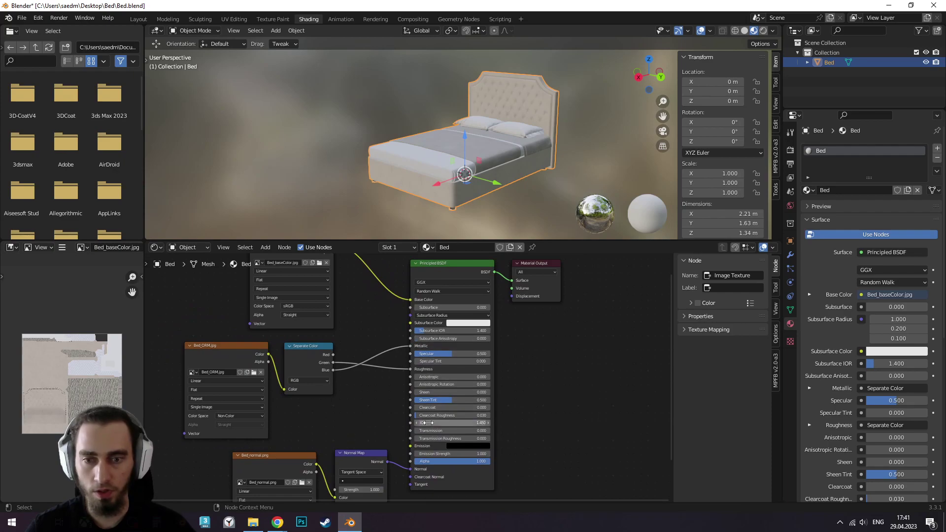
{"action": "mouse_move", "coordinate": [436, 423]}
{"action": "middle_mouse_down"}
{"action": "mouse_move", "coordinate": [434, 362]}
{"action": "mouse_move", "coordinate": [450, 474]}
{"action": "middle_mouse_up"}
{"action": "scroll", "coordinate": [435, 374], "scroll_direction": "up", "scroll_amount": 2}
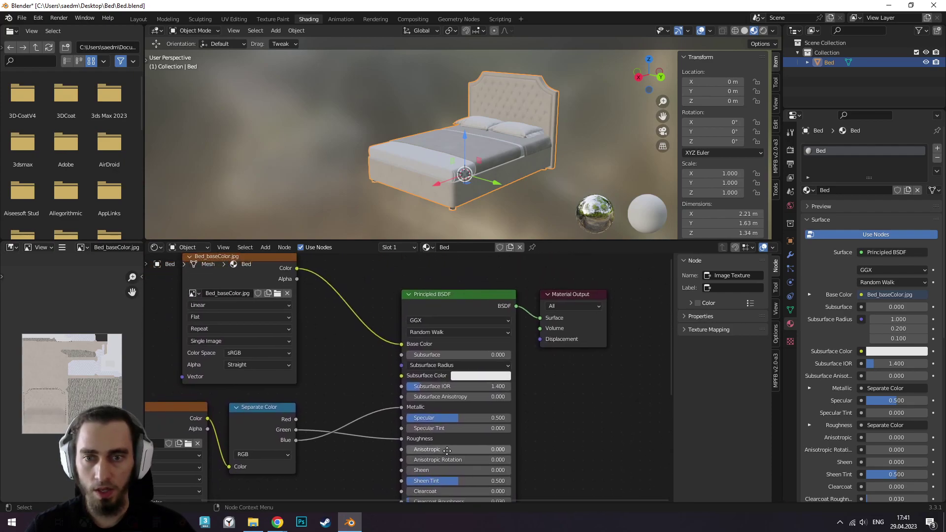
{"action": "scroll", "coordinate": [363, 362], "scroll_direction": "down", "scroll_amount": 1}
{"action": "scroll", "coordinate": [370, 377], "scroll_direction": "down", "scroll_amount": 1}
{"action": "scroll", "coordinate": [380, 397], "scroll_direction": "up", "scroll_amount": 1}
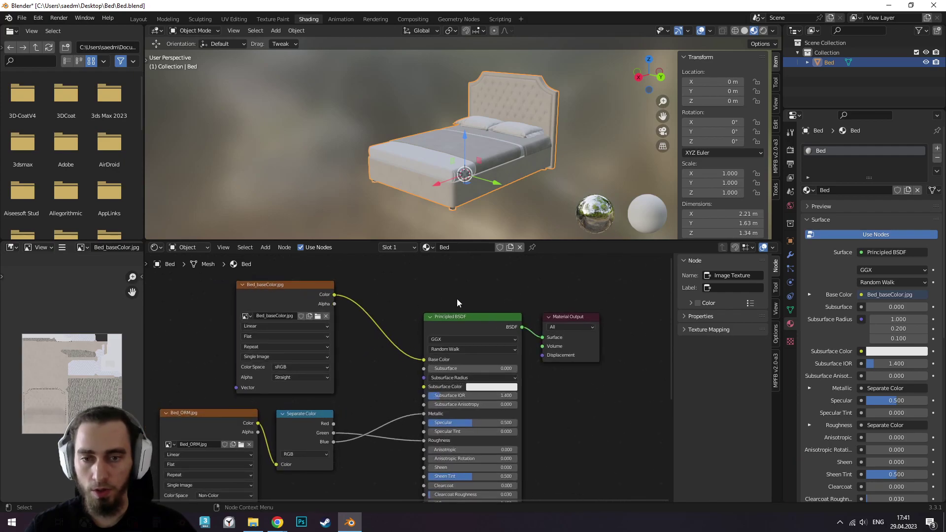
{"action": "middle_click_drag", "start_coordinate": [459, 301], "coordinate": [462, 320]}
{"action": "scroll", "coordinate": [430, 303], "scroll_direction": "down", "scroll_amount": 1}
{"action": "scroll", "coordinate": [419, 309], "scroll_direction": "up", "scroll_amount": 1}
{"action": "key", "text": "shift+a"}
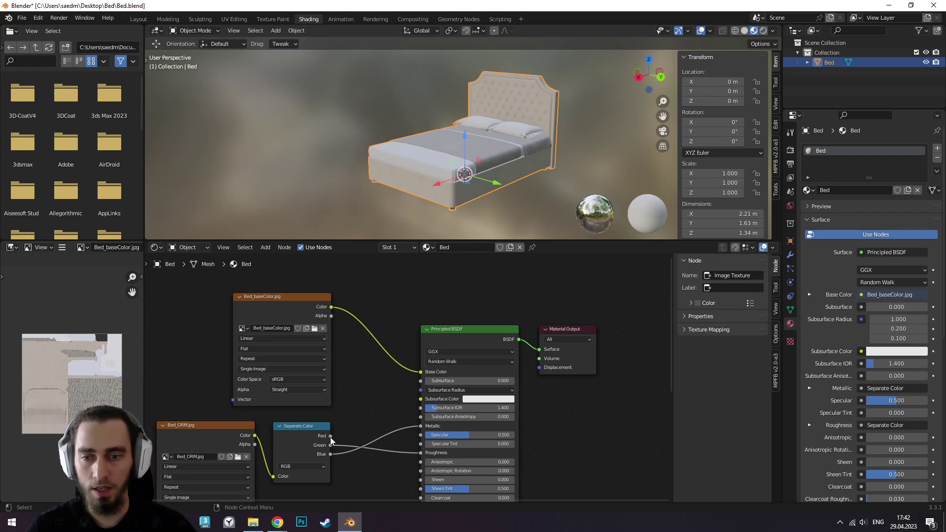
{"action": "left_click_drag", "start_coordinate": [329, 437], "coordinate": [413, 296]}
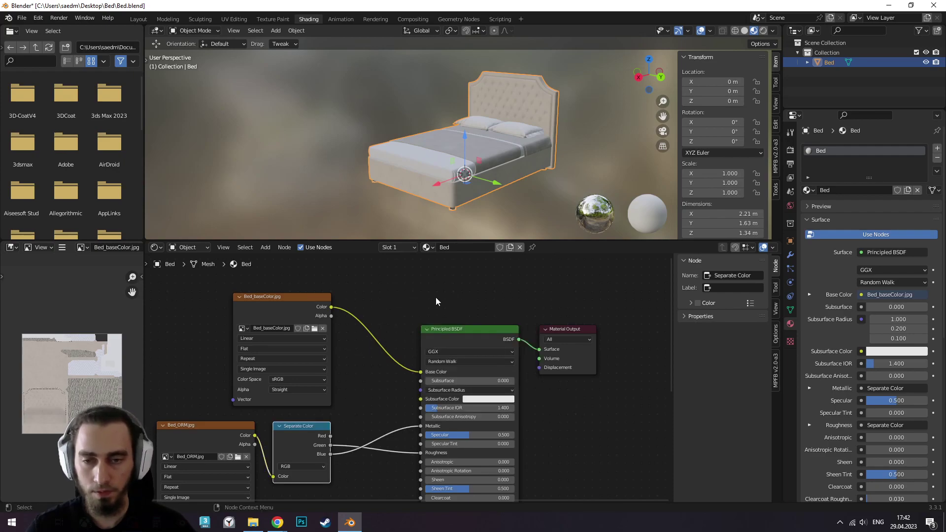
{"action": "left_click", "coordinate": [435, 301]}
{"action": "key", "text": "shift+a"}
{"action": "type", "text": "a"}
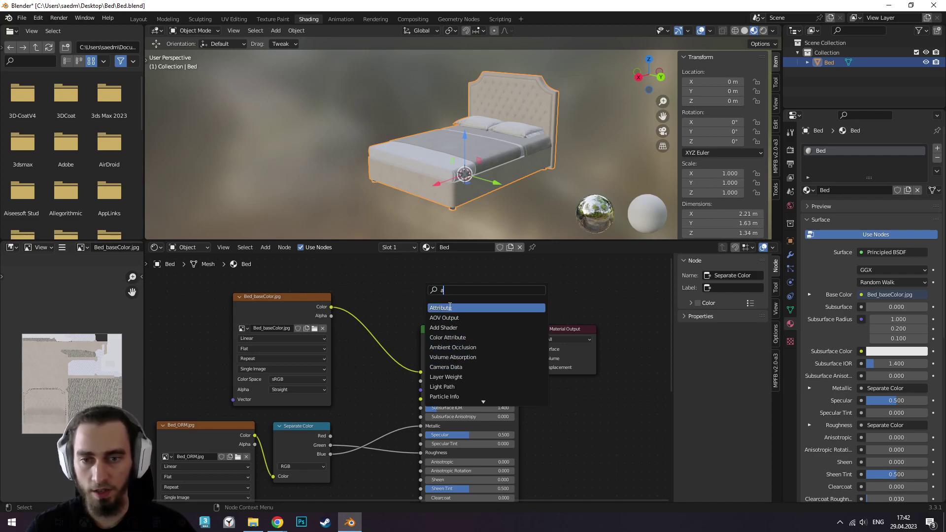
Add an Attribute node, group it with Ctrl+G, and delete it inside
{"action": "left_click", "coordinate": [450, 306]}
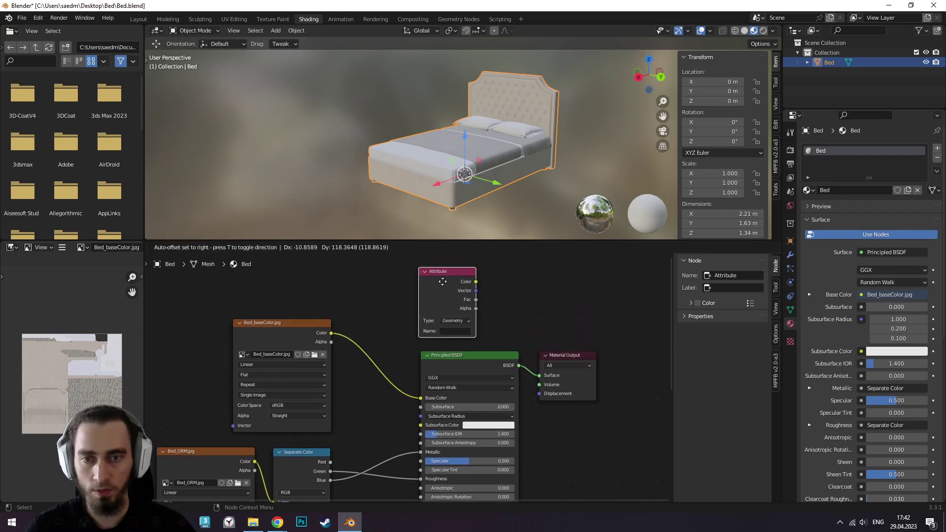
{"action": "left_click", "coordinate": [446, 279]}
{"action": "middle_click_drag", "start_coordinate": [433, 279], "coordinate": [413, 299]}
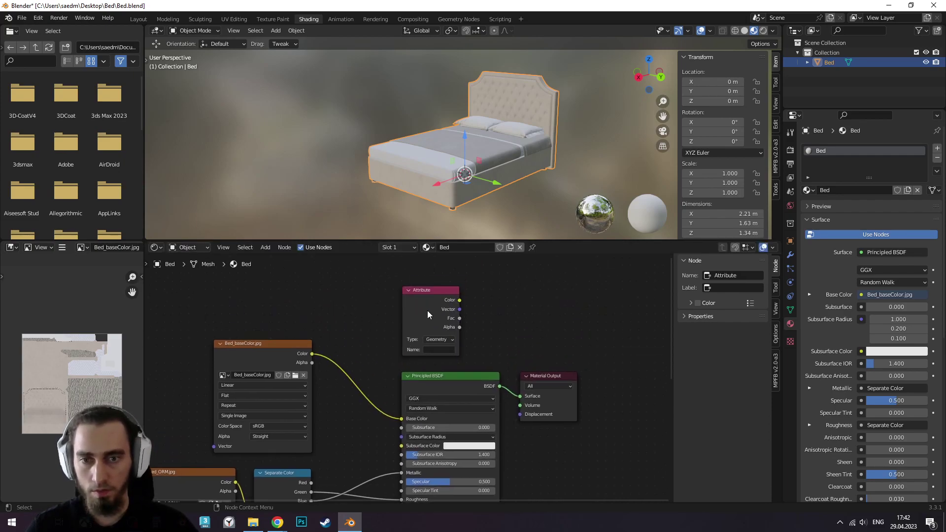
{"action": "left_click", "coordinate": [421, 308]}
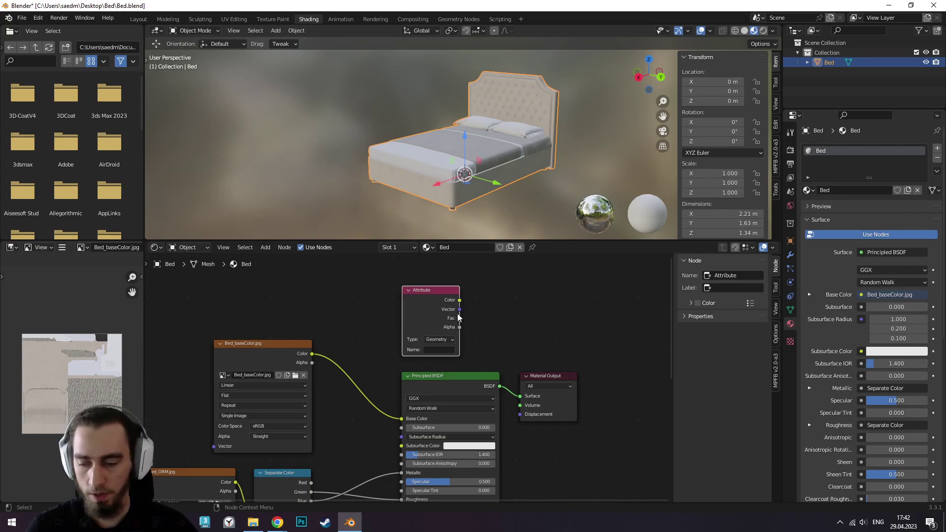
{"action": "key", "text": "ctrl+g"}
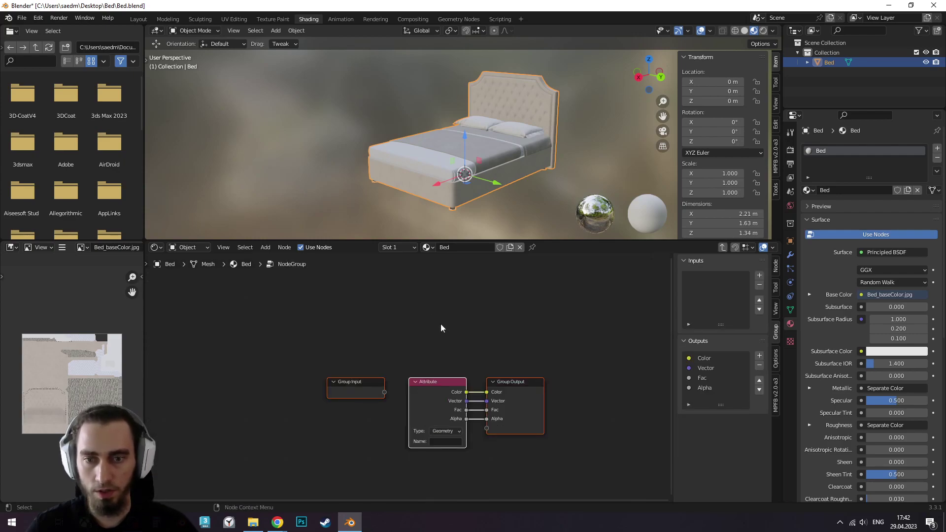
{"action": "left_click_drag", "start_coordinate": [464, 360], "coordinate": [411, 470]}
{"action": "key", "text": "x"}
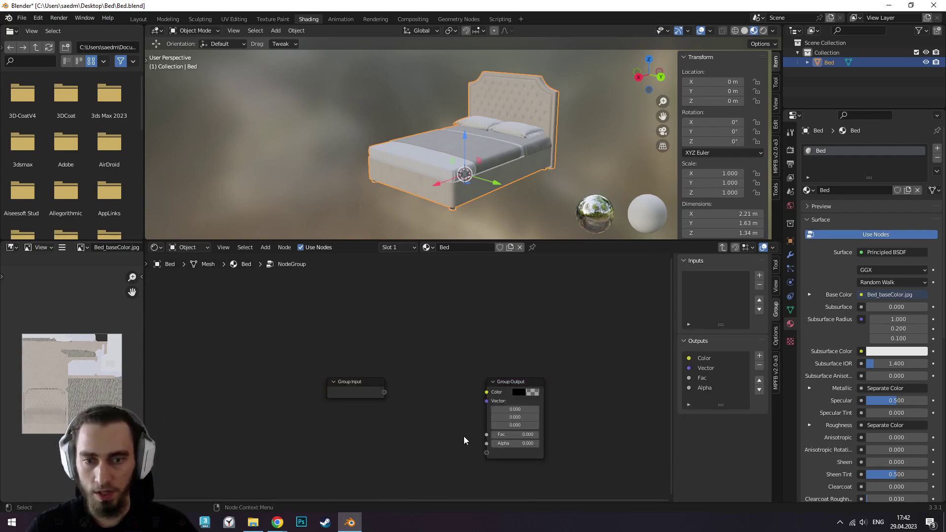
Remove the group's output sockets and add a float input named Occlusion
{"action": "left_click", "coordinate": [508, 383]}
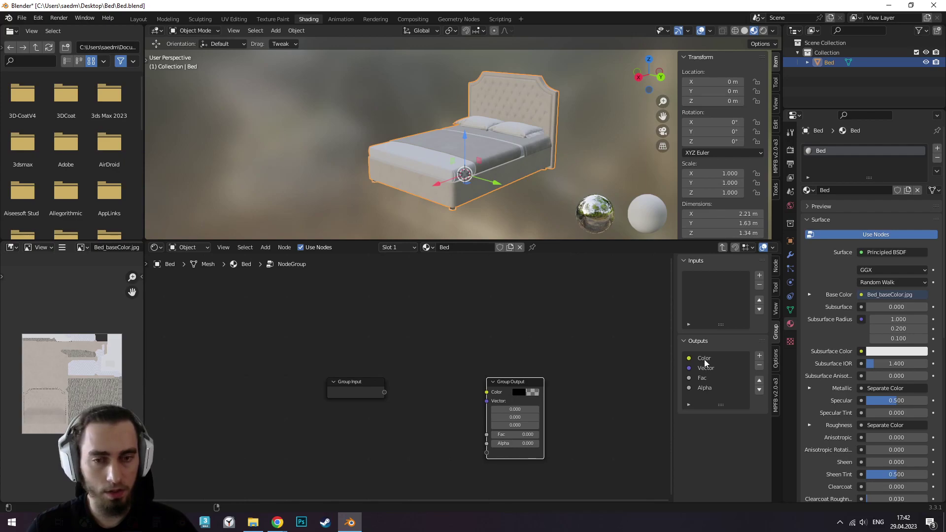
{"action": "scroll", "coordinate": [498, 405], "scroll_direction": "up", "scroll_amount": 1}
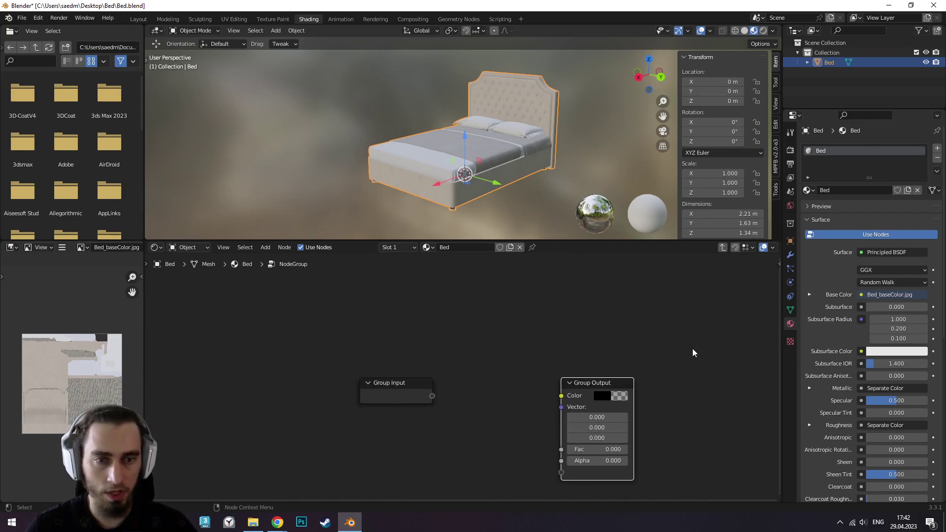
{"action": "key", "text": "n"}
{"action": "left_click", "coordinate": [713, 358]}
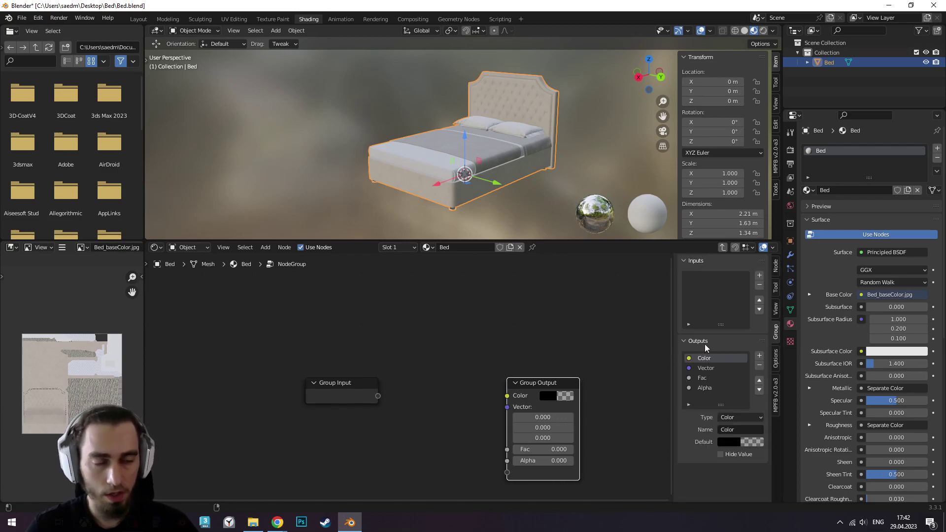
{"action": "left_click", "coordinate": [759, 365]}
{"action": "left_click", "coordinate": [759, 364]}
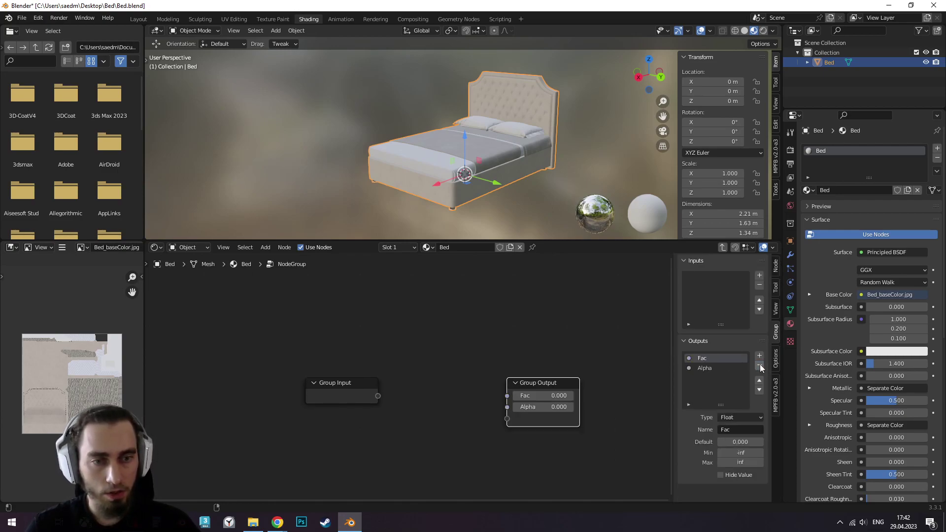
{"action": "left_click", "coordinate": [760, 364]}
{"action": "key", "text": "Home"}
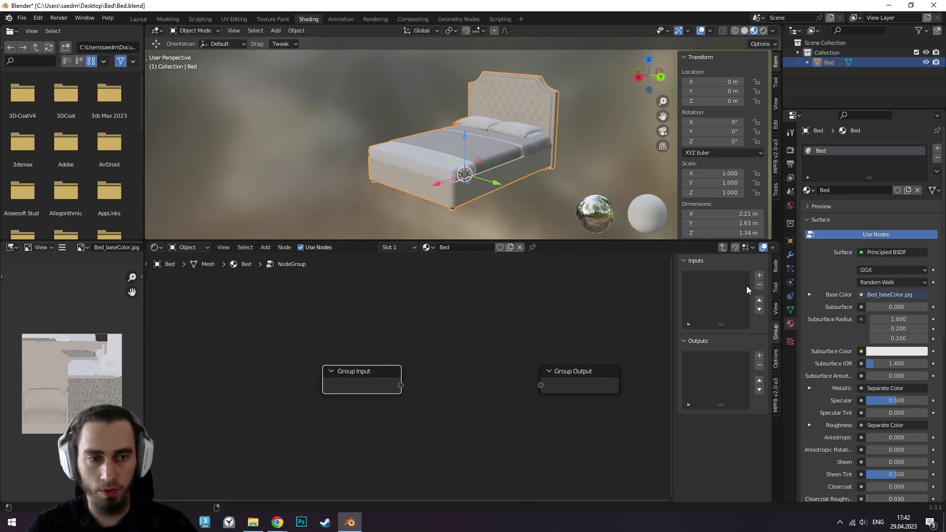
{"action": "left_click", "coordinate": [759, 276]}
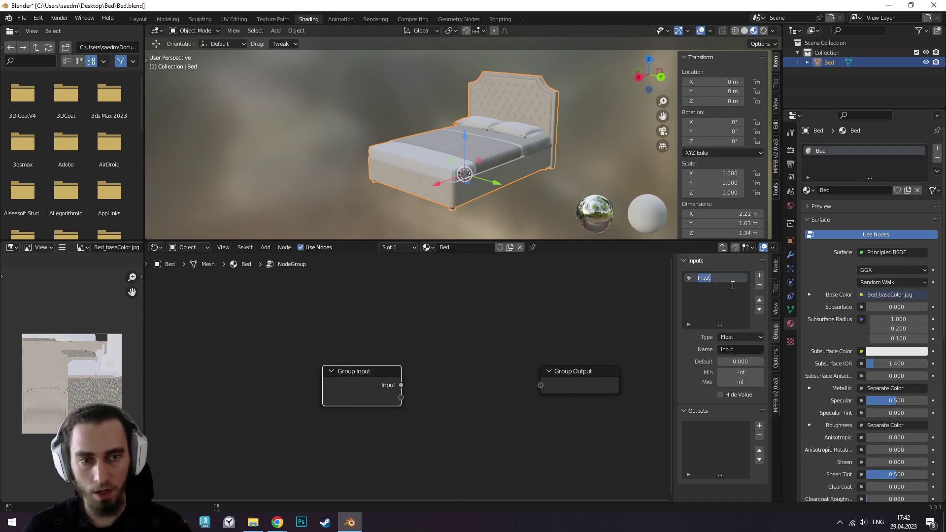
{"action": "type", "text": "C"}
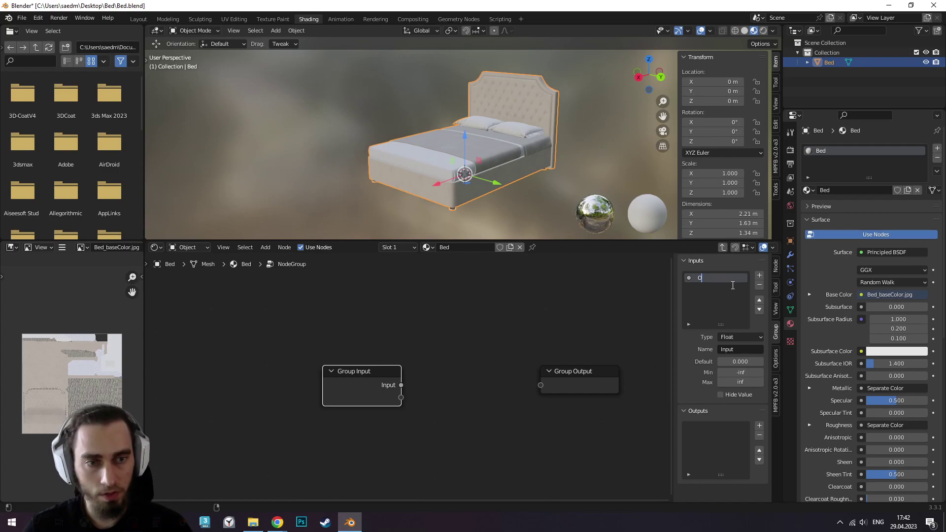
{"action": "type", "text": "lusion"}
{"action": "key", "text": "Return"}
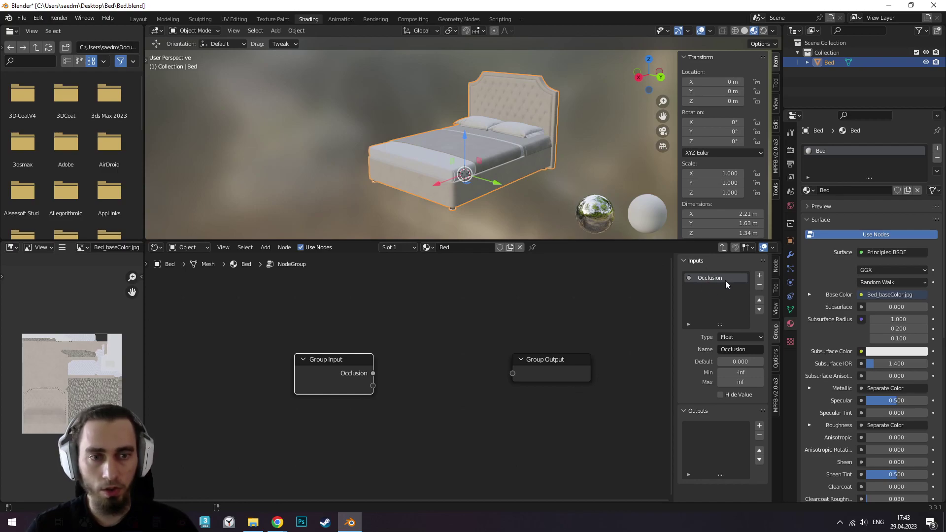
Exit the group and rename the node group to 'GLTF Settings'
{"action": "key", "text": "Tab"}
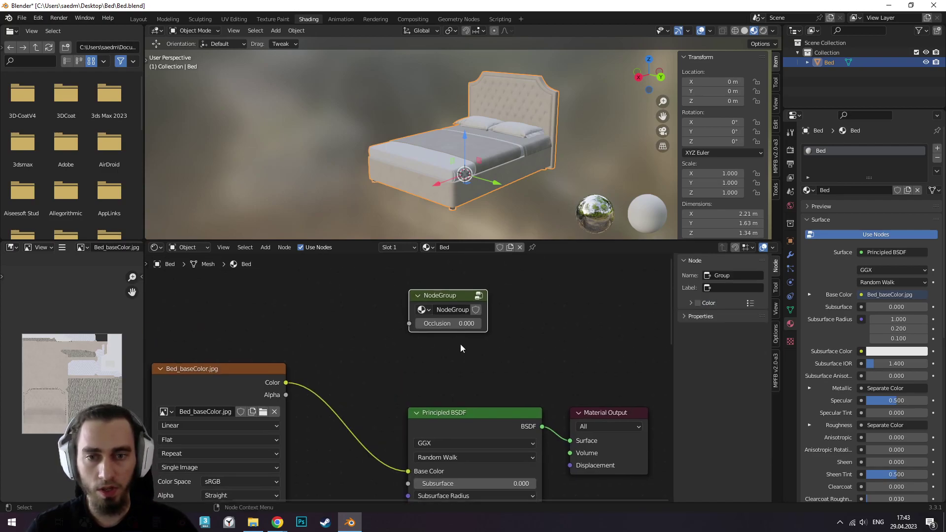
{"action": "left_click_drag", "start_coordinate": [458, 302], "coordinate": [458, 357]}
{"action": "scroll", "coordinate": [437, 367], "scroll_direction": "down", "scroll_amount": 2}
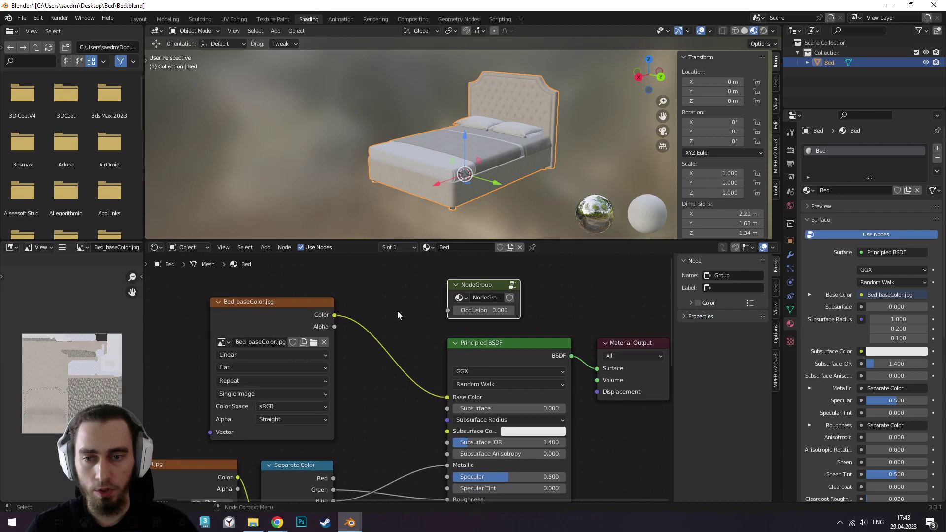
{"action": "scroll", "coordinate": [397, 311], "scroll_direction": "up", "scroll_amount": 2}
{"action": "scroll", "coordinate": [409, 338], "scroll_direction": "down", "scroll_amount": 1}
{"action": "scroll", "coordinate": [427, 337], "scroll_direction": "up", "scroll_amount": 1}
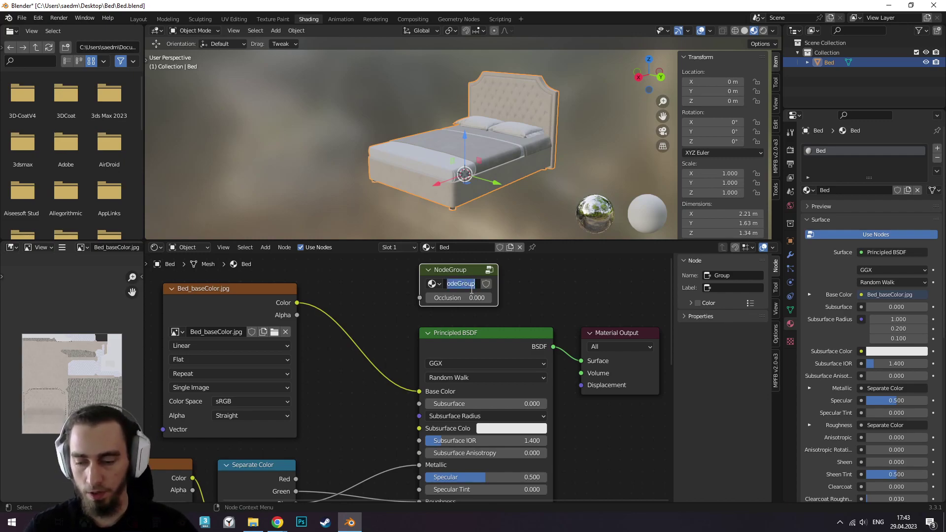
{"action": "type", "text": "GLTF Settings"}
{"action": "key", "text": "Return"}
{"action": "left_click", "coordinate": [520, 297]}
{"action": "left_click_drag", "start_coordinate": [447, 267], "coordinate": [441, 275]}
{"action": "scroll", "coordinate": [353, 350], "scroll_direction": "down", "scroll_amount": 2}
Link Separate Color's Red channel to the GLTF Settings Occlusion input
{"action": "middle_click_drag", "start_coordinate": [354, 351], "coordinate": [389, 350]}
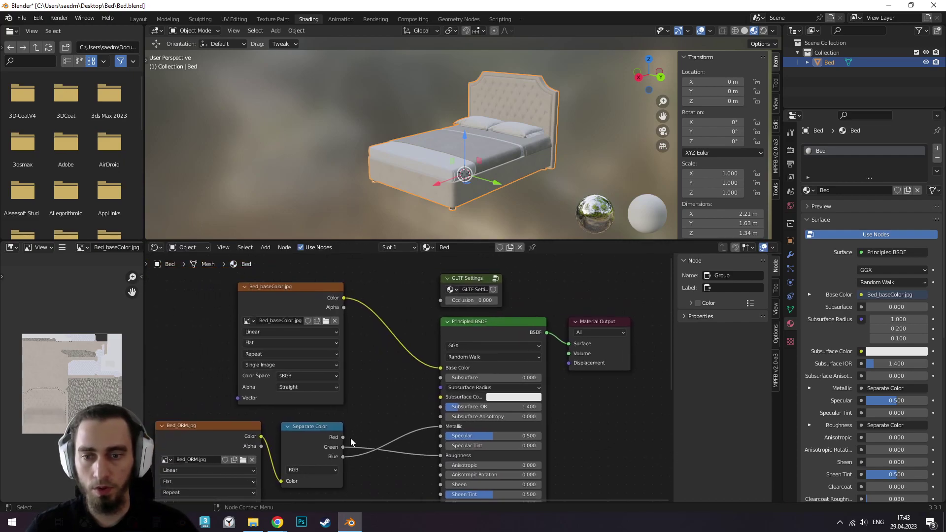
{"action": "mouse_move", "coordinate": [343, 437]}
{"action": "left_mouse_down"}
{"action": "mouse_move", "coordinate": [407, 332]}
{"action": "mouse_move", "coordinate": [440, 299]}
{"action": "left_mouse_up"}
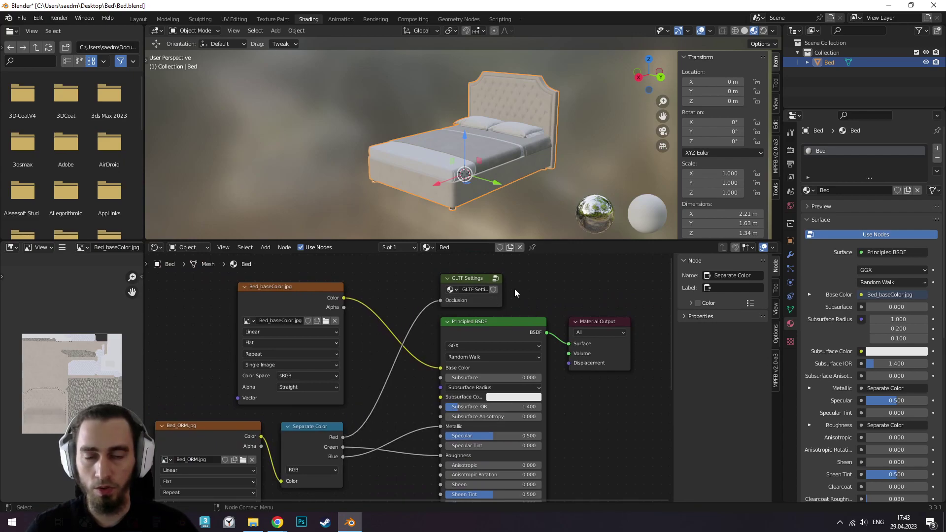
{"action": "scroll", "coordinate": [441, 362], "scroll_direction": "down", "scroll_amount": 1}
{"action": "scroll", "coordinate": [440, 362], "scroll_direction": "down", "scroll_amount": 1}
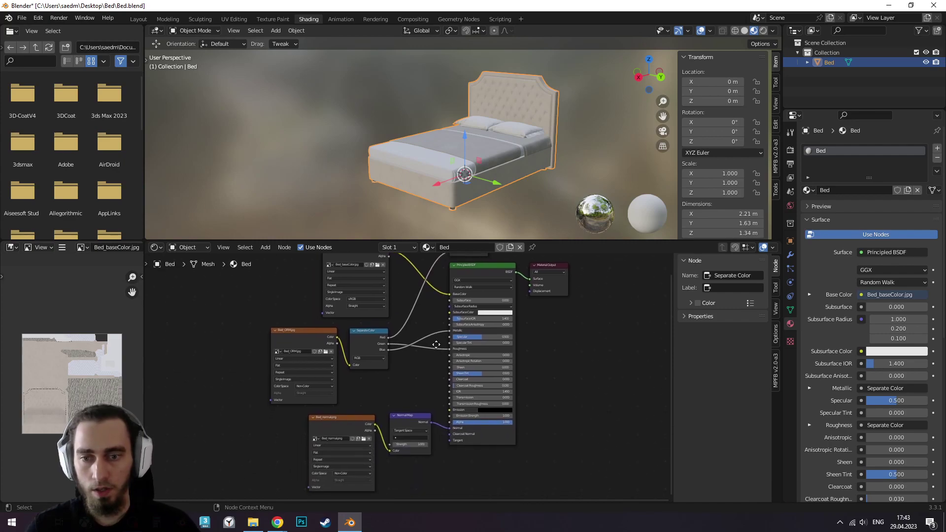
{"action": "scroll", "coordinate": [433, 367], "scroll_direction": "down", "scroll_amount": 1}
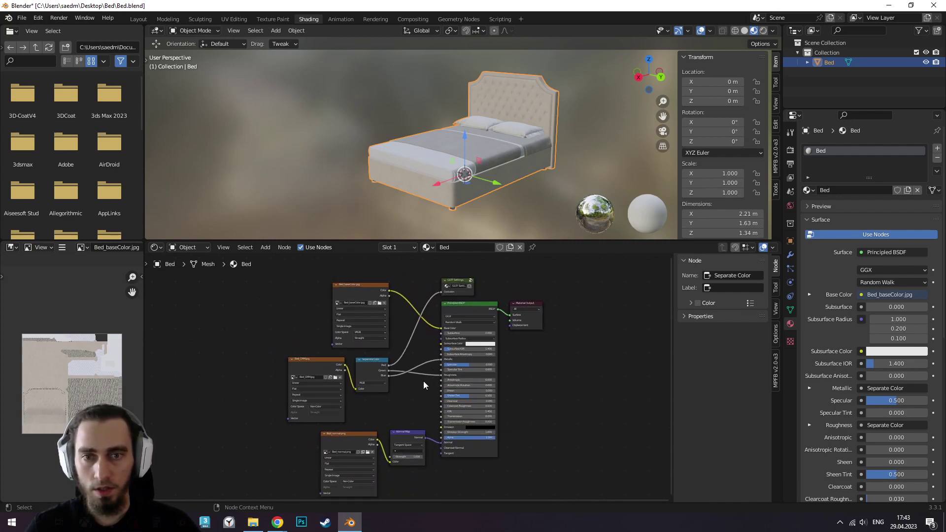
{"action": "scroll", "coordinate": [423, 381], "scroll_direction": "down", "scroll_amount": 1}
{"action": "left_click", "coordinate": [466, 272]}
{"action": "left_click_drag", "start_coordinate": [458, 270], "coordinate": [461, 280]}
Start a glTF 2.0 export limited to Selected Objects
{"action": "left_click", "coordinate": [22, 19]}
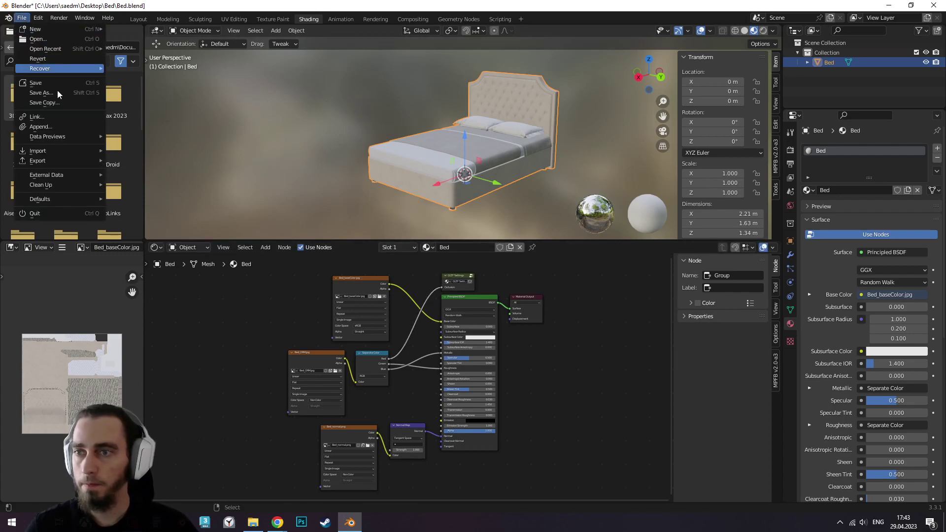
{"action": "mouse_move", "coordinate": [37, 161]}
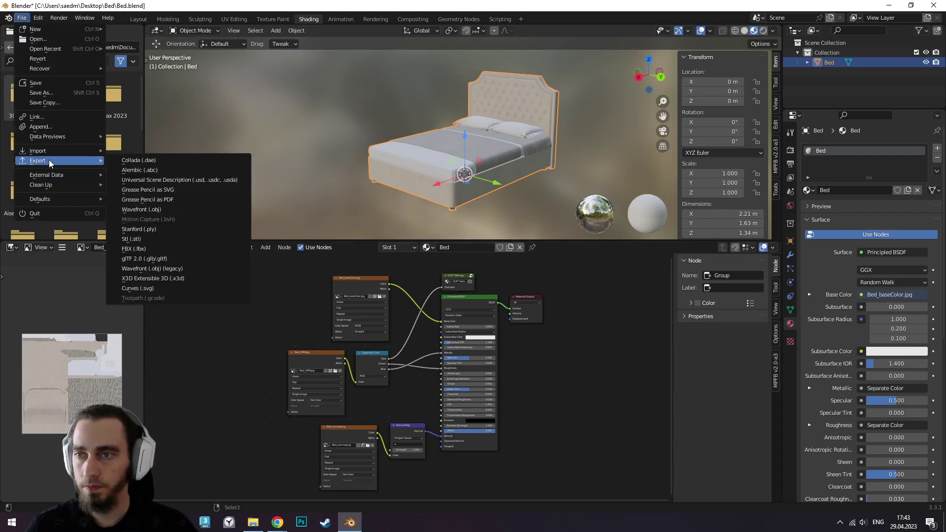
{"action": "left_click", "coordinate": [153, 260]}
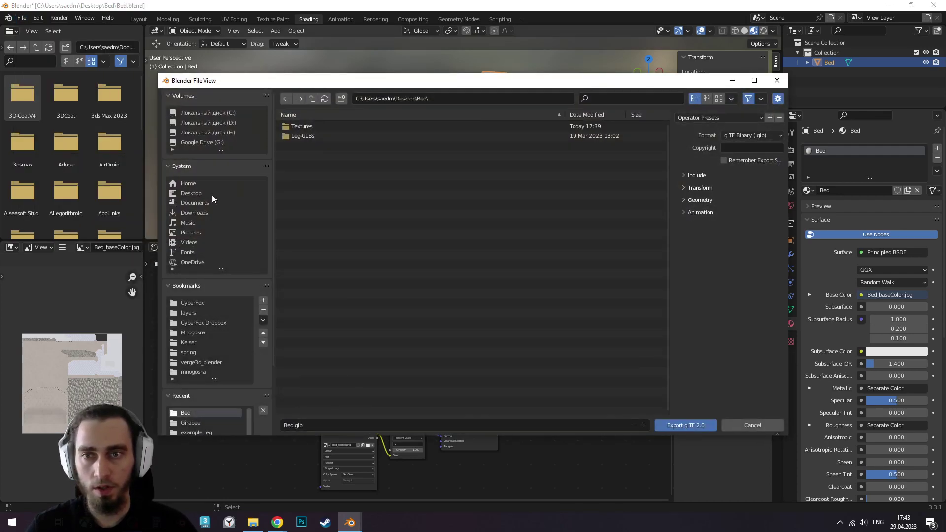
{"action": "left_click", "coordinate": [697, 176]}
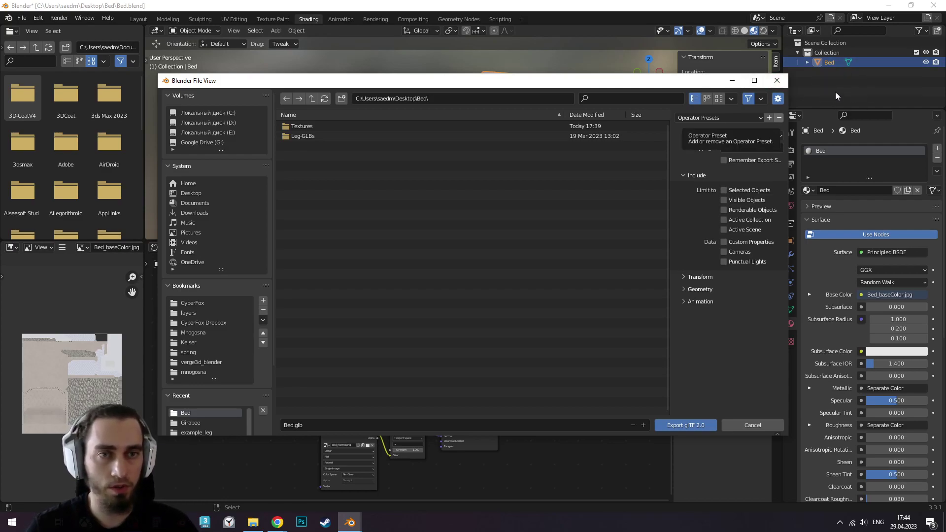
{"action": "mouse_move", "coordinate": [634, 80]}
{"action": "left_mouse_down"}
{"action": "mouse_move", "coordinate": [587, 250]}
{"action": "mouse_move", "coordinate": [584, 183]}
{"action": "left_mouse_up"}
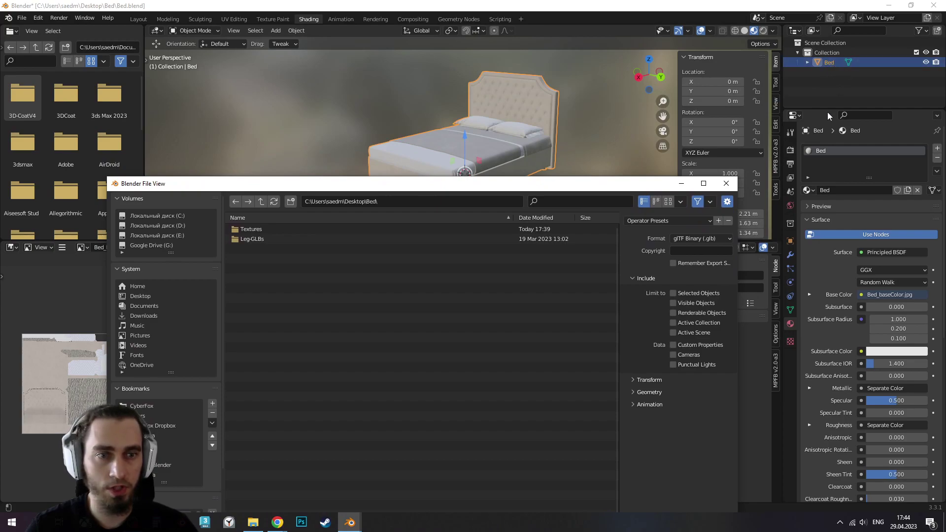
{"action": "left_click", "coordinate": [674, 294]}
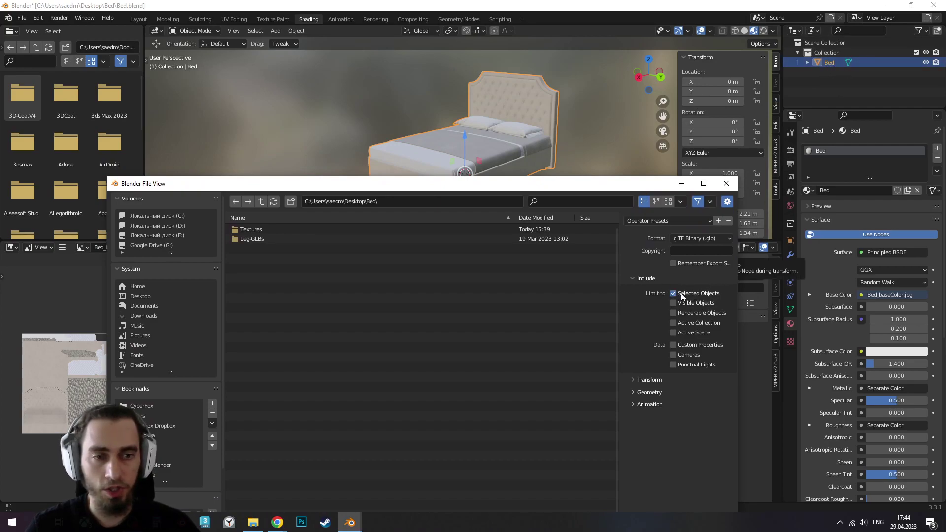
{"action": "left_click", "coordinate": [648, 278]}
{"action": "left_click_drag", "start_coordinate": [574, 187], "coordinate": [556, 89]}
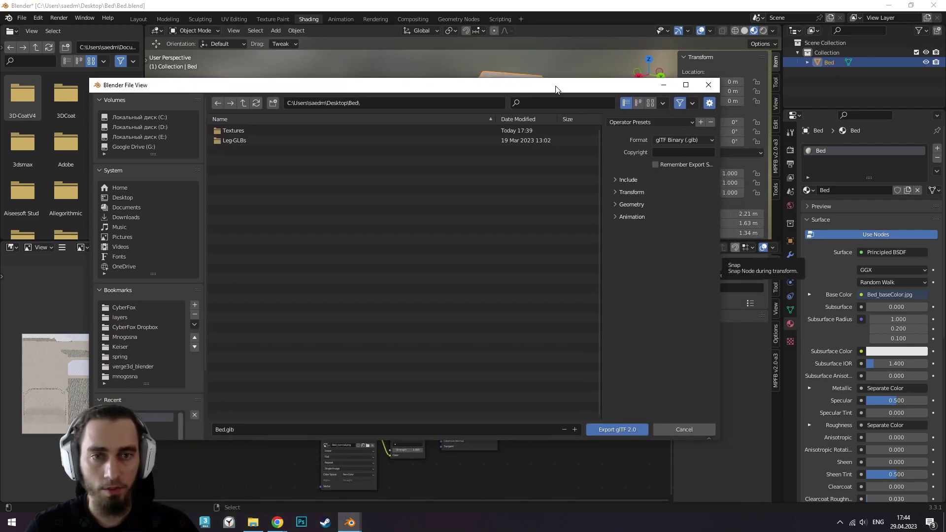
Keep glTF Binary (.glb) format and export the bed as Bed.glb
{"action": "left_click", "coordinate": [634, 205]}
{"action": "left_click", "coordinate": [621, 218]}
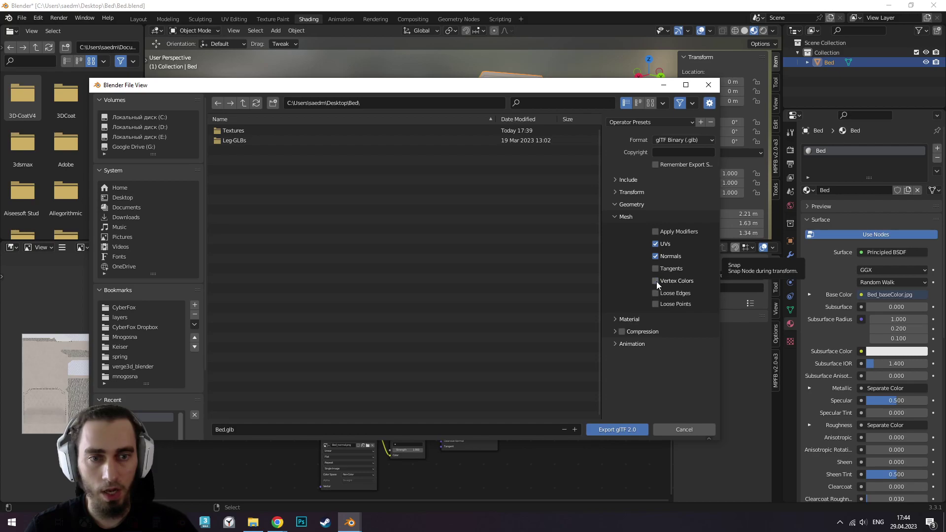
{"action": "left_click", "coordinate": [615, 217]}
{"action": "left_click", "coordinate": [618, 205]}
{"action": "left_click", "coordinate": [615, 216]}
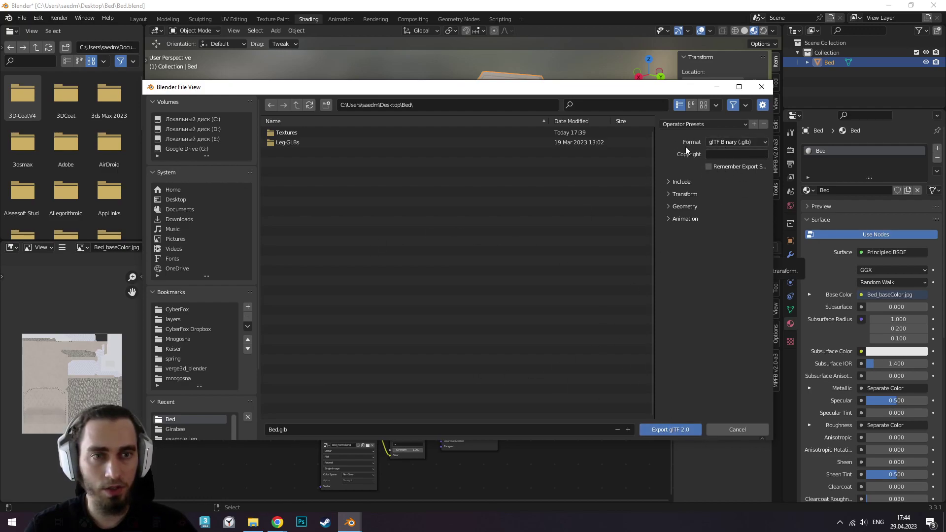
{"action": "left_click", "coordinate": [732, 141]}
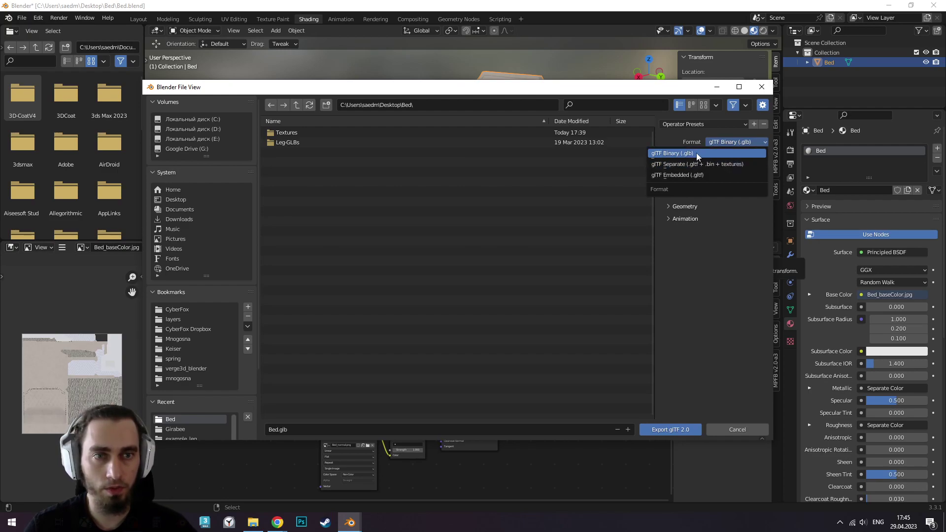
{"action": "left_click", "coordinate": [694, 156]}
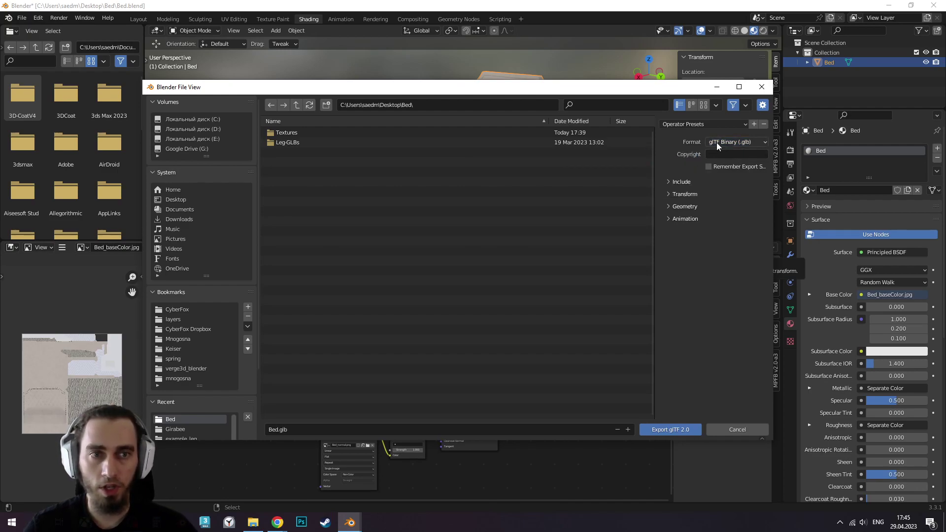
{"action": "left_click", "coordinate": [671, 429]}
{"action": "left_click", "coordinate": [424, 219]}
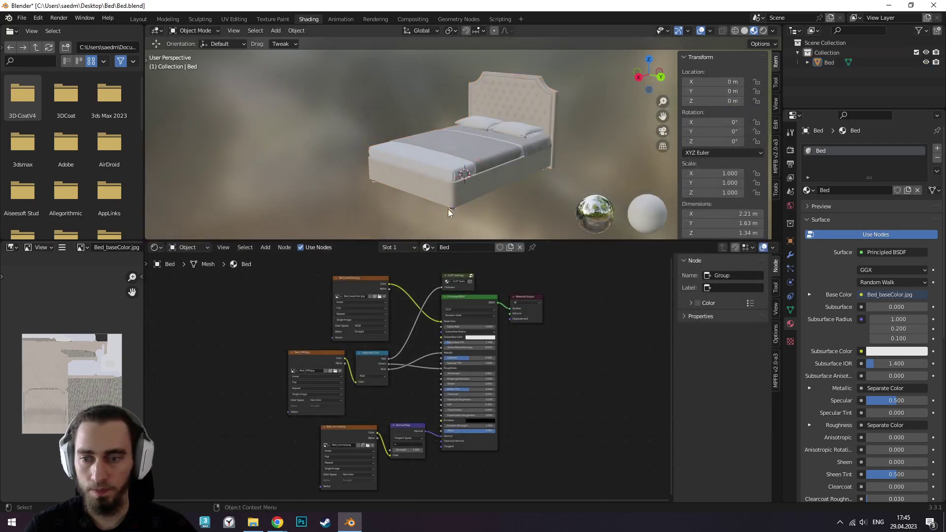
Locate Bed.glb in the Bed folder in File Explorer and check it is about 1.6 MB
{"action": "left_click", "coordinate": [253, 522]}
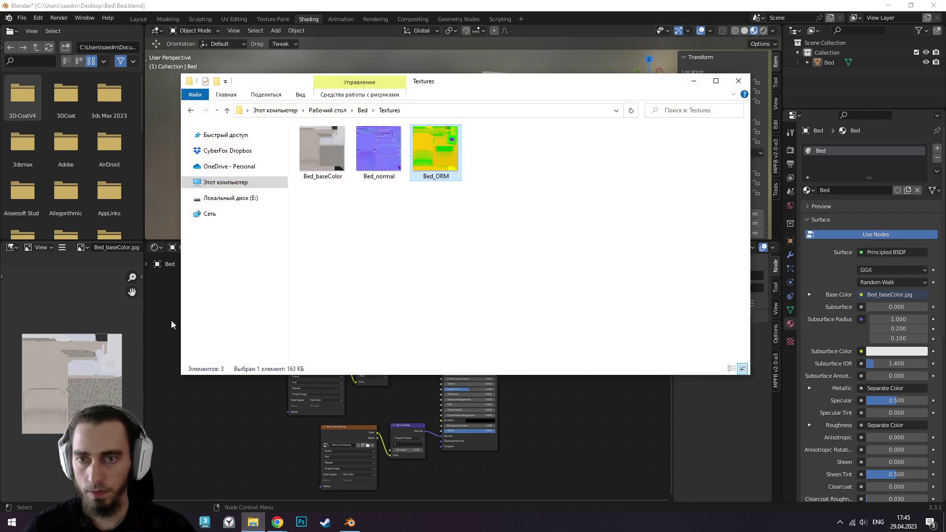
{"action": "left_click", "coordinate": [385, 114]}
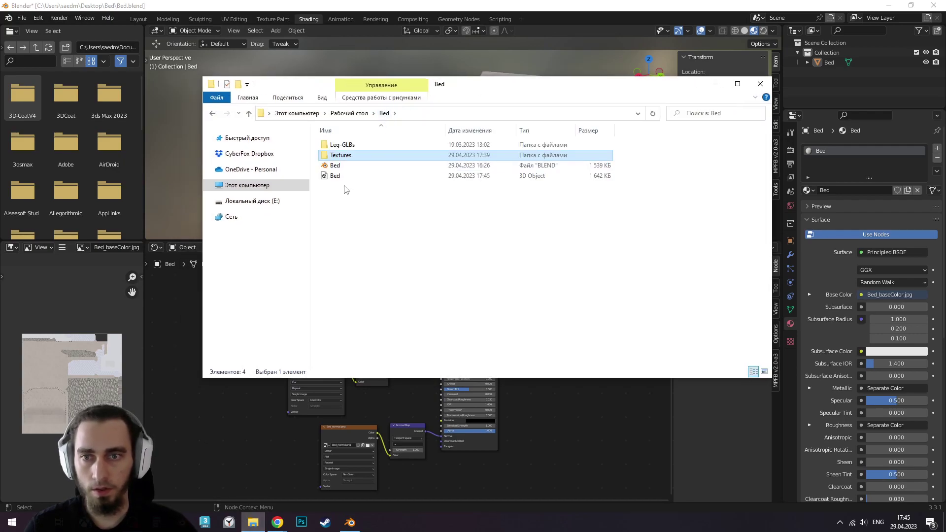
{"action": "left_click", "coordinate": [358, 177]}
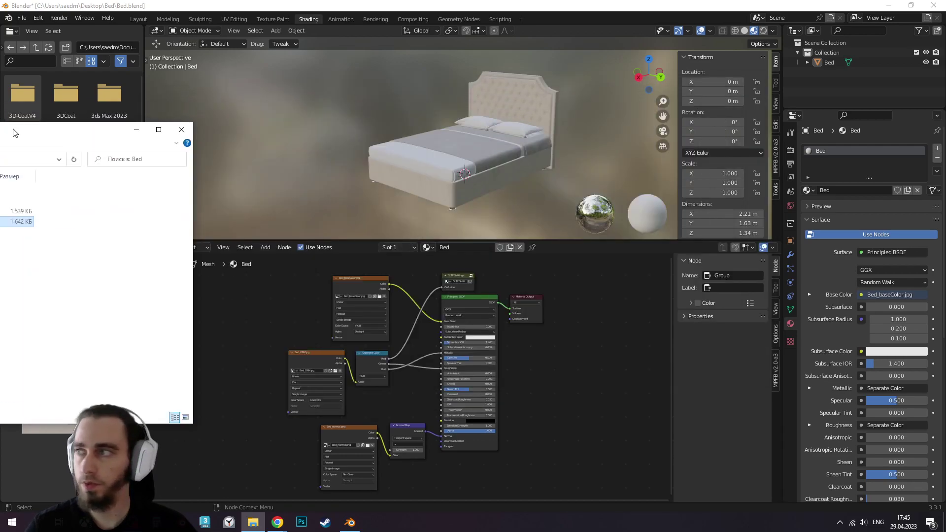
Move the Explorer window to the right and switch back to the other window
{"action": "left_click", "coordinate": [715, 84]}
{"action": "left_click", "coordinate": [252, 523]}
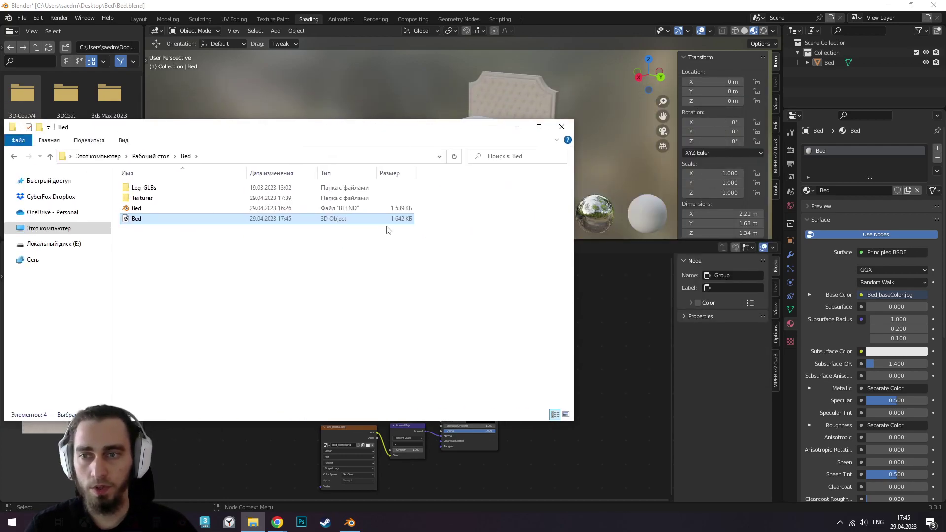
{"action": "left_click_drag", "start_coordinate": [309, 129], "coordinate": [388, 123]}
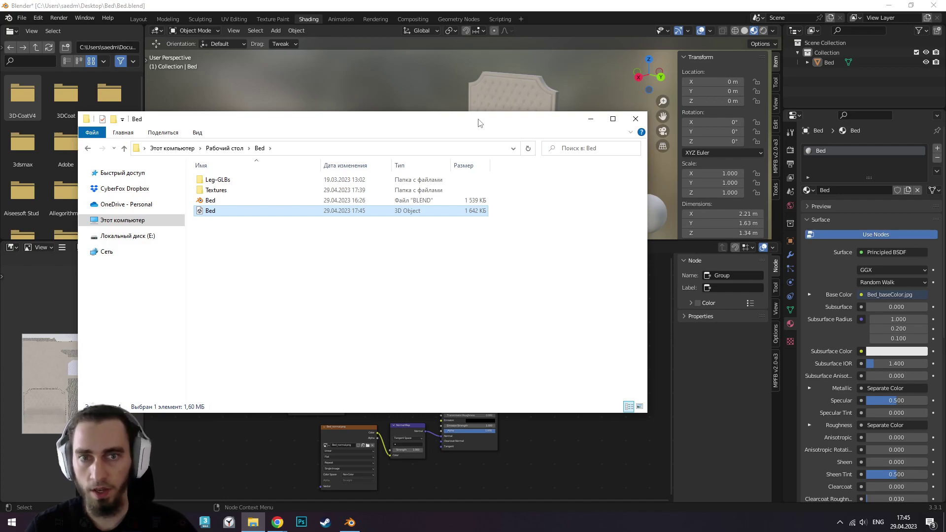
{"action": "left_click", "coordinate": [464, 174]}
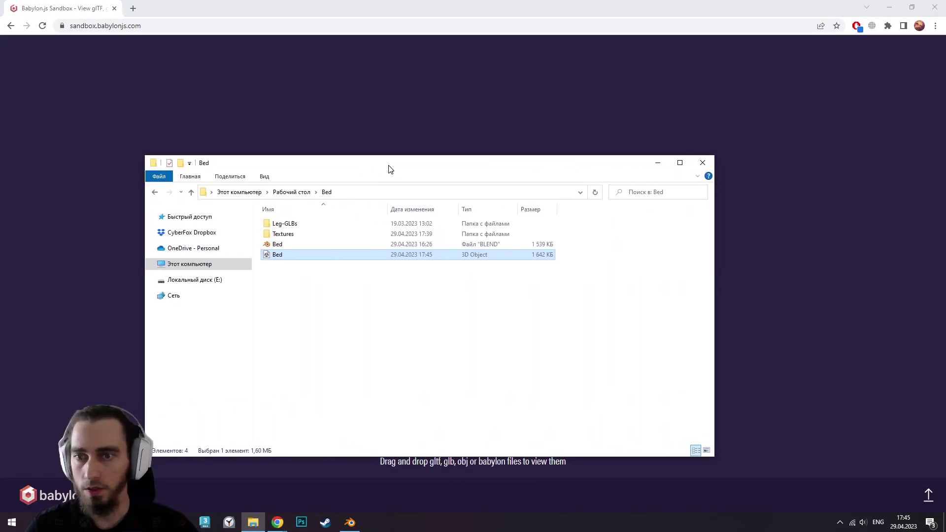
Load Bed.glb into Babylon.js Sandbox and orbit in to a side view
{"action": "left_click_drag", "start_coordinate": [277, 254], "coordinate": [482, 116]}
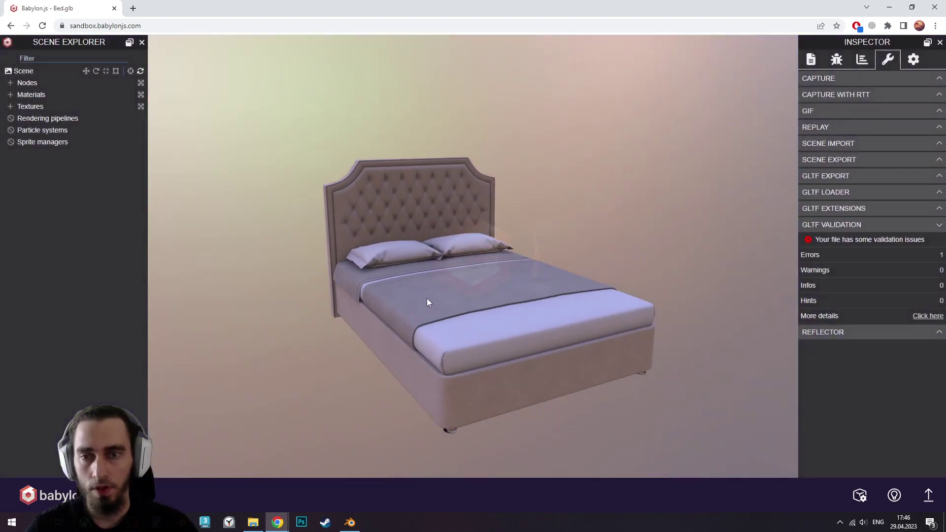
{"action": "mouse_move", "coordinate": [424, 299]}
{"action": "left_mouse_down"}
{"action": "mouse_move", "coordinate": [336, 309]}
{"action": "mouse_move", "coordinate": [474, 306]}
{"action": "mouse_move", "coordinate": [366, 344]}
{"action": "left_mouse_up"}
{"action": "scroll", "coordinate": [636, 310], "scroll_direction": "up", "scroll_amount": 5}
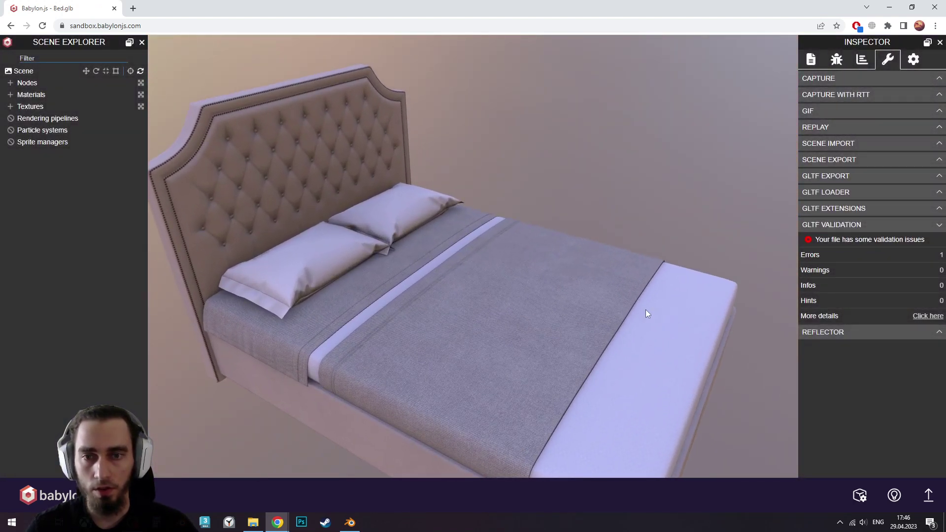
{"action": "mouse_move", "coordinate": [637, 310]}
{"action": "left_mouse_down"}
{"action": "mouse_move", "coordinate": [509, 321]}
{"action": "mouse_move", "coordinate": [520, 332]}
{"action": "mouse_move", "coordinate": [536, 314]}
{"action": "mouse_move", "coordinate": [481, 305]}
{"action": "mouse_move", "coordinate": [522, 299]}
{"action": "left_mouse_up"}
{"action": "scroll", "coordinate": [523, 298], "scroll_direction": "down", "scroll_amount": 3}
Preview the bed in the Studio environment, then switch back to Default
{"action": "left_click", "coordinate": [894, 496]}
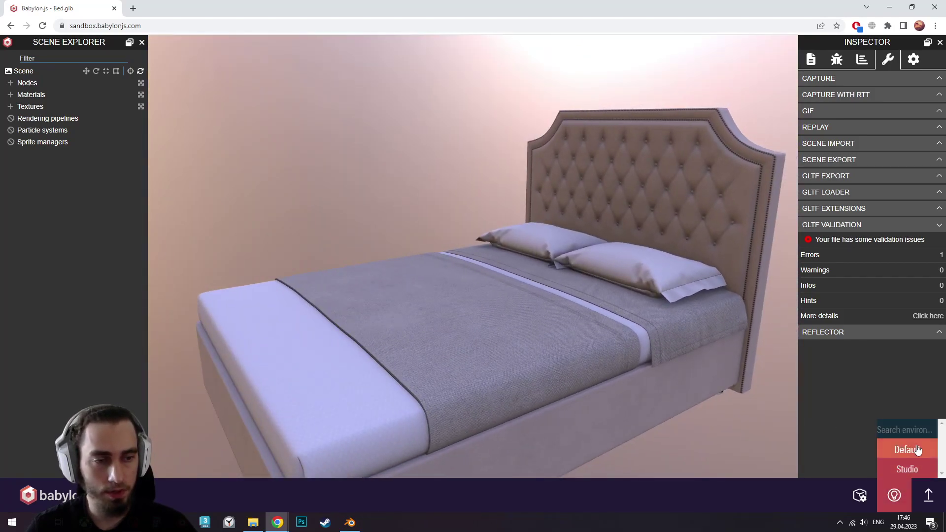
{"action": "left_click", "coordinate": [916, 451]}
{"action": "left_click", "coordinate": [894, 495]}
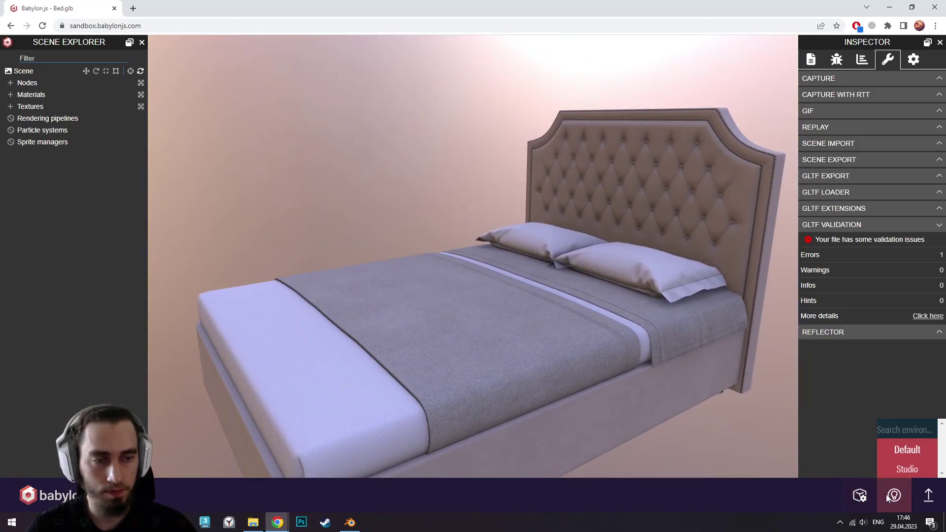
{"action": "left_click", "coordinate": [906, 469]}
{"action": "mouse_move", "coordinate": [631, 342]}
{"action": "left_mouse_down"}
{"action": "mouse_move", "coordinate": [704, 340]}
{"action": "mouse_move", "coordinate": [391, 318]}
{"action": "left_mouse_up"}
{"action": "left_click", "coordinate": [895, 496]}
{"action": "left_click", "coordinate": [898, 449]}
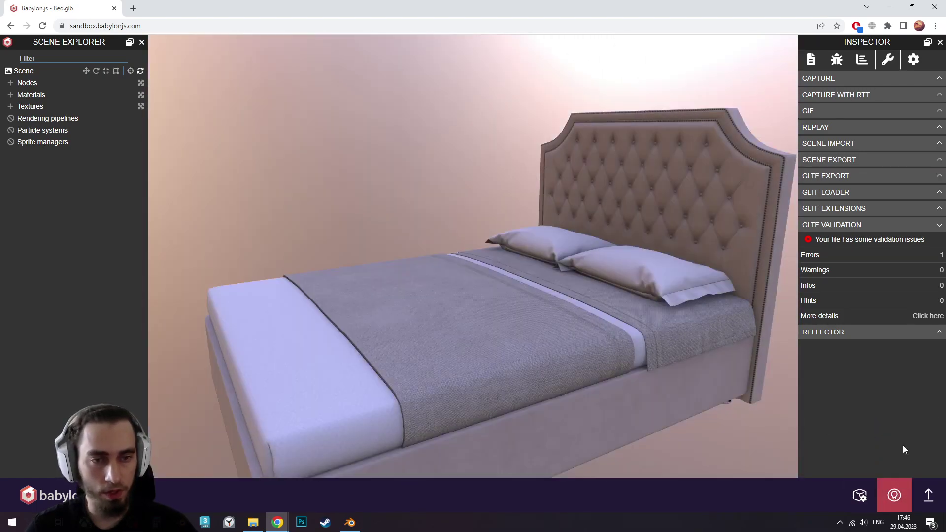
Orbit the bed to inspect the headboard, underside, top, sides and front
{"action": "mouse_move", "coordinate": [537, 334]}
{"action": "left_mouse_down"}
{"action": "mouse_move", "coordinate": [645, 330]}
{"action": "mouse_move", "coordinate": [286, 370]}
{"action": "mouse_move", "coordinate": [283, 413]}
{"action": "mouse_move", "coordinate": [248, 431]}
{"action": "mouse_move", "coordinate": [555, 374]}
{"action": "mouse_move", "coordinate": [421, 362]}
{"action": "mouse_move", "coordinate": [450, 321]}
{"action": "mouse_move", "coordinate": [396, 334]}
{"action": "mouse_move", "coordinate": [391, 321]}
{"action": "mouse_move", "coordinate": [359, 343]}
{"action": "mouse_move", "coordinate": [377, 357]}
{"action": "mouse_move", "coordinate": [323, 376]}
{"action": "mouse_move", "coordinate": [350, 467]}
{"action": "mouse_move", "coordinate": [369, 438]}
{"action": "mouse_move", "coordinate": [437, 385]}
{"action": "mouse_move", "coordinate": [350, 426]}
{"action": "left_mouse_up"}
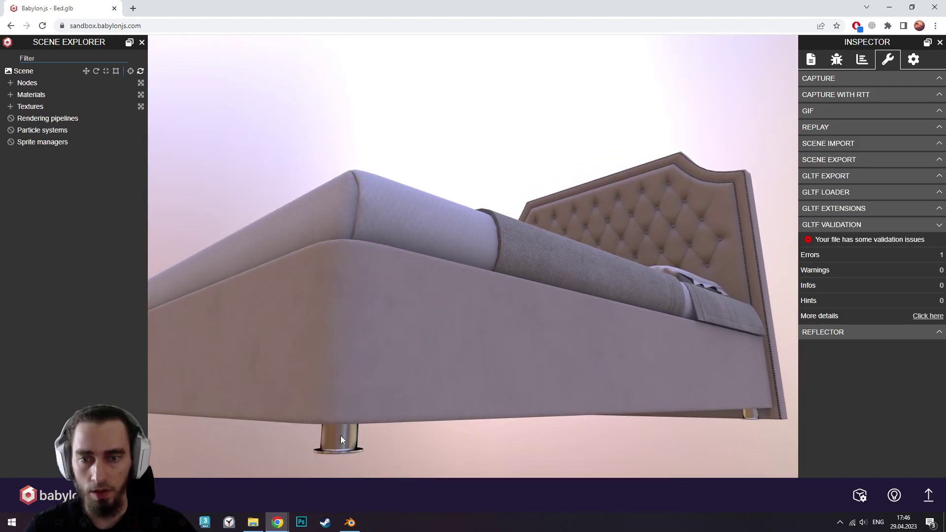
{"action": "left_click_drag", "start_coordinate": [342, 450], "coordinate": [480, 341]}
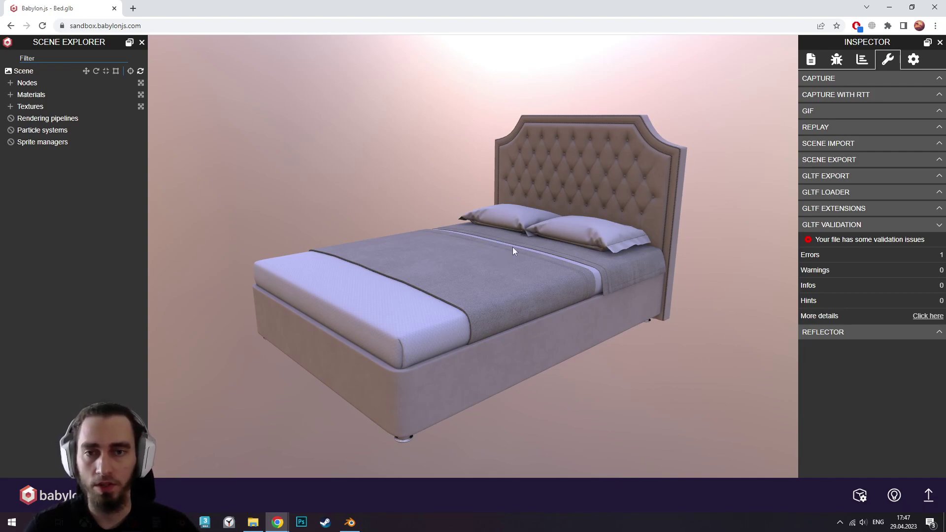
{"action": "mouse_move", "coordinate": [514, 243]}
{"action": "left_mouse_down"}
{"action": "mouse_move", "coordinate": [486, 247]}
{"action": "mouse_move", "coordinate": [516, 251]}
{"action": "mouse_move", "coordinate": [508, 256]}
{"action": "mouse_move", "coordinate": [502, 226]}
{"action": "mouse_move", "coordinate": [530, 226]}
{"action": "mouse_move", "coordinate": [445, 236]}
{"action": "left_mouse_up"}
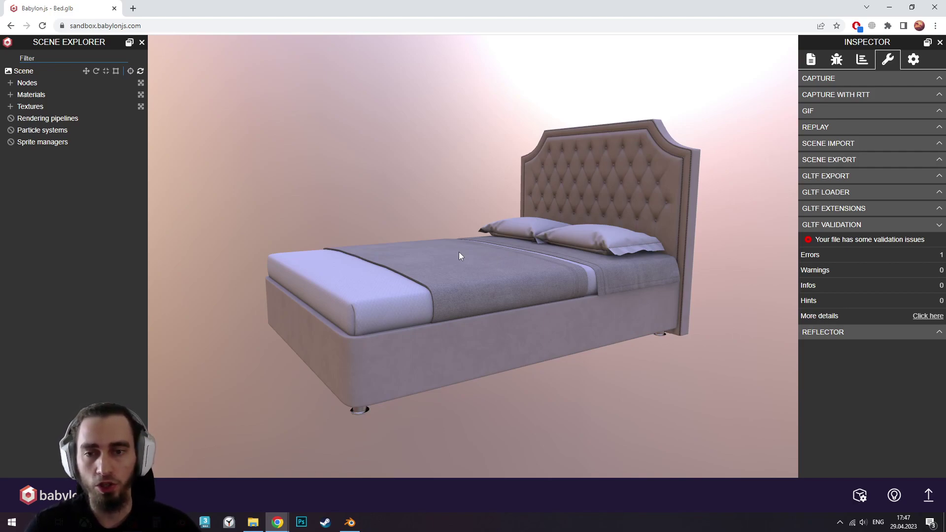
{"action": "left_click_drag", "start_coordinate": [458, 256], "coordinate": [514, 266]}
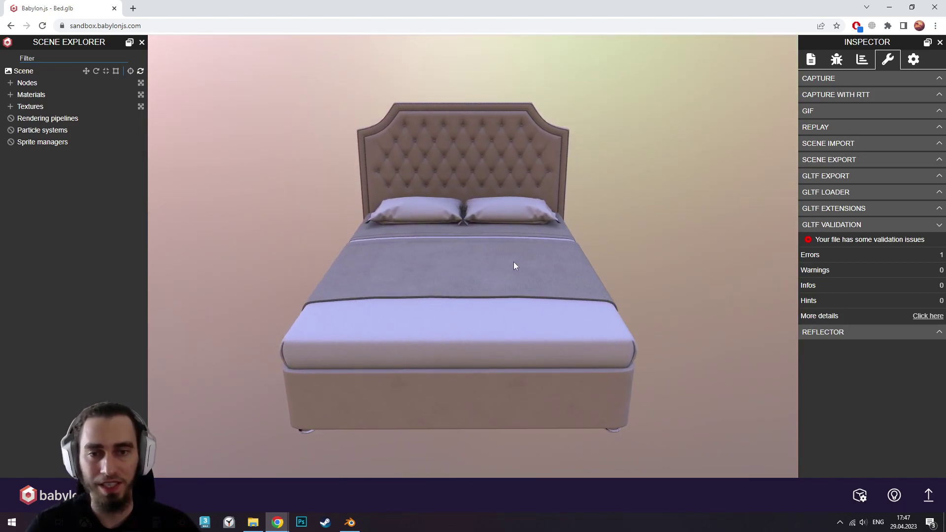
{"action": "mouse_move", "coordinate": [515, 267]}
{"action": "left_mouse_down"}
{"action": "mouse_move", "coordinate": [457, 260]}
{"action": "mouse_move", "coordinate": [482, 242]}
{"action": "mouse_move", "coordinate": [470, 209]}
{"action": "left_mouse_up"}
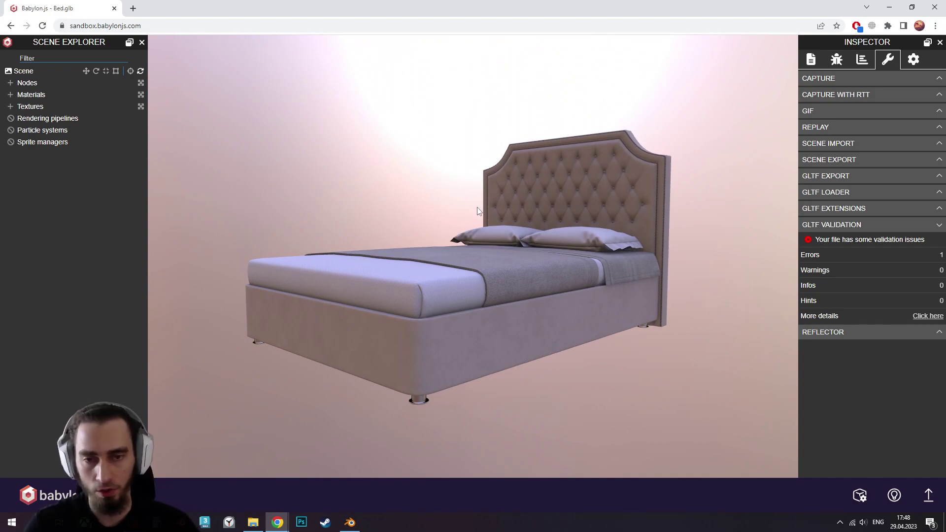
{"action": "mouse_move", "coordinate": [477, 211]}
{"action": "left_mouse_down"}
{"action": "mouse_move", "coordinate": [479, 224]}
{"action": "mouse_move", "coordinate": [475, 216]}
{"action": "left_mouse_up"}
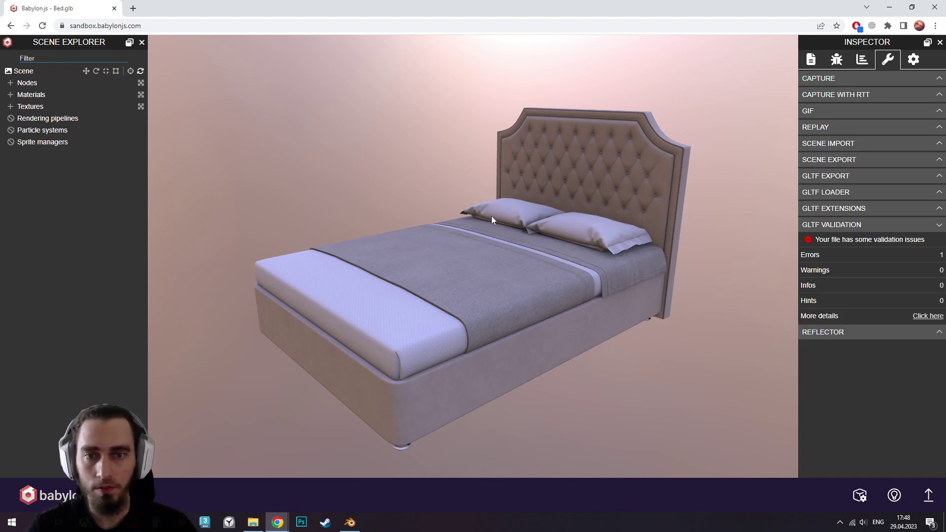
{"action": "left_click_drag", "start_coordinate": [491, 216], "coordinate": [481, 215]}
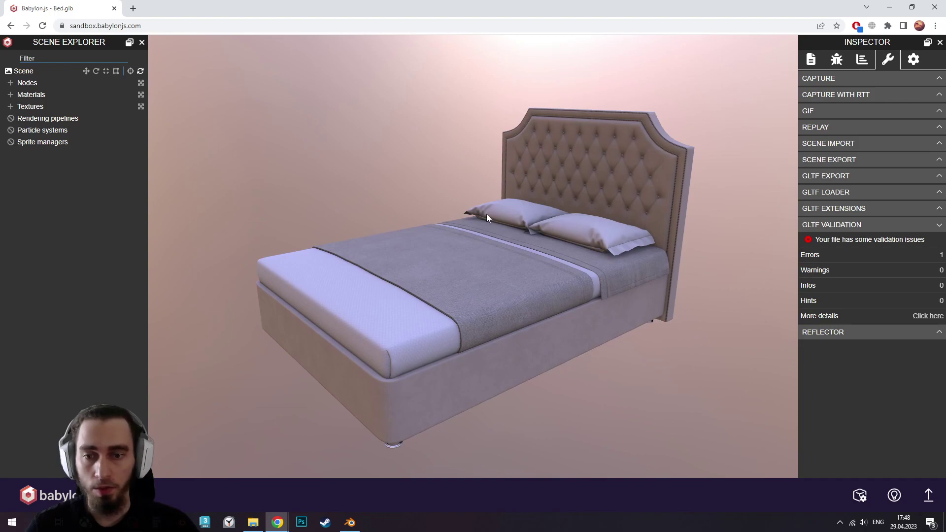